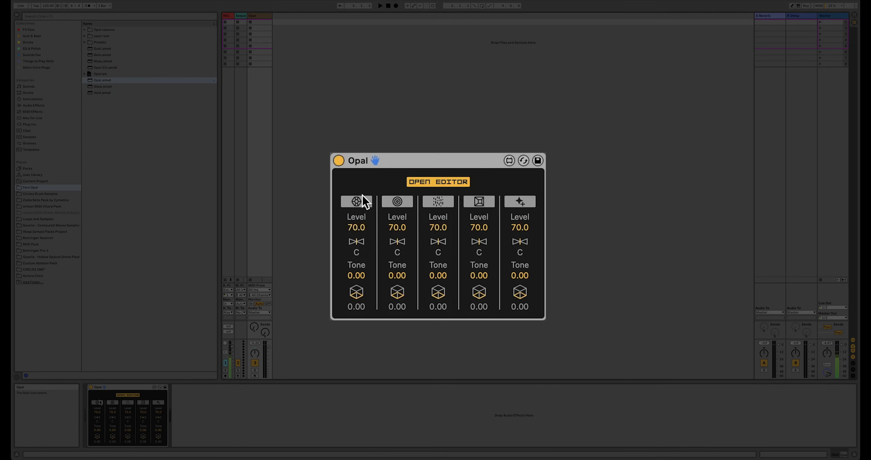
# Try the on/off toggles of the first two channels and the first channel's tone control on the Opal device
pyautogui.click(361, 200)
pyautogui.click(392, 201)
pyautogui.click(362, 202)
pyautogui.moveTo(360, 279); pyautogui.dragTo(376, 311)
# Open the Opal editor and enlarge its window
pyautogui.click(128, 395)
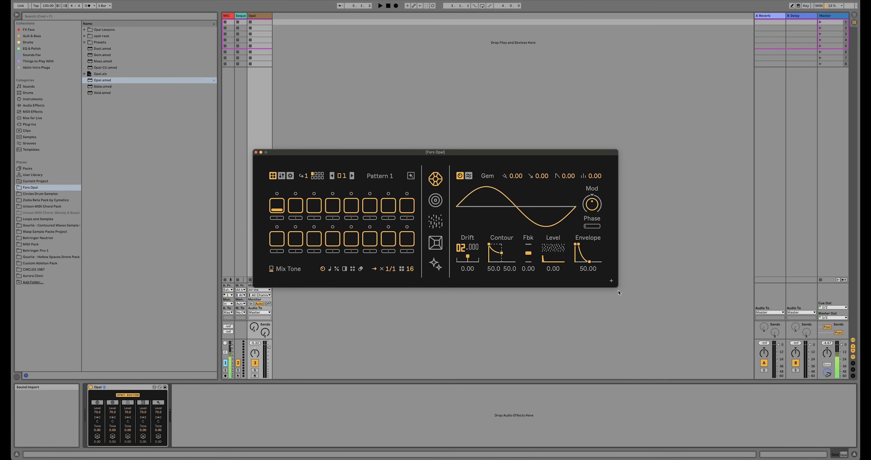
pyautogui.click(611, 282)
pyautogui.click(613, 333)
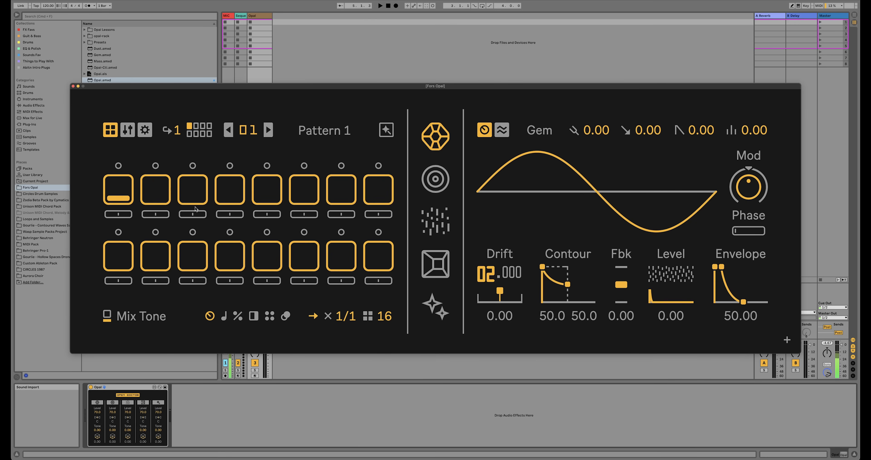
# Raise the first Gem step to full level, look through the Mass, Dust and sampler tracks, and return to Gem
pyautogui.click(126, 179)
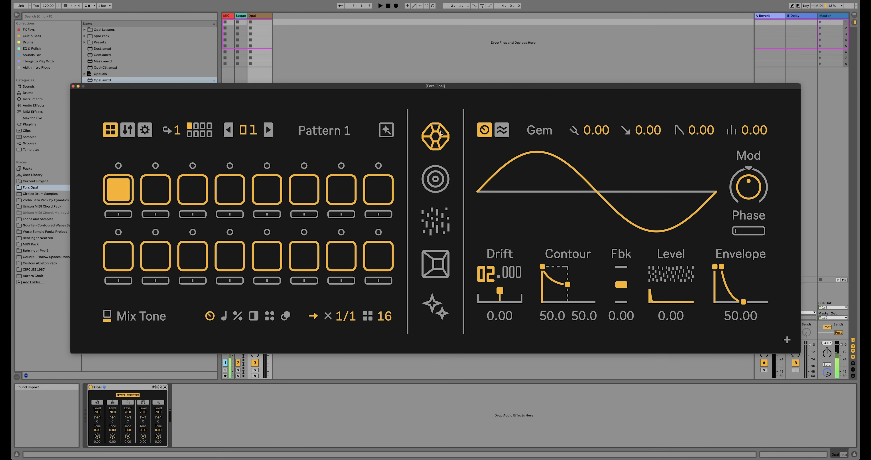
pyautogui.click(436, 179)
pyautogui.click(436, 220)
pyautogui.click(436, 252)
pyautogui.click(436, 179)
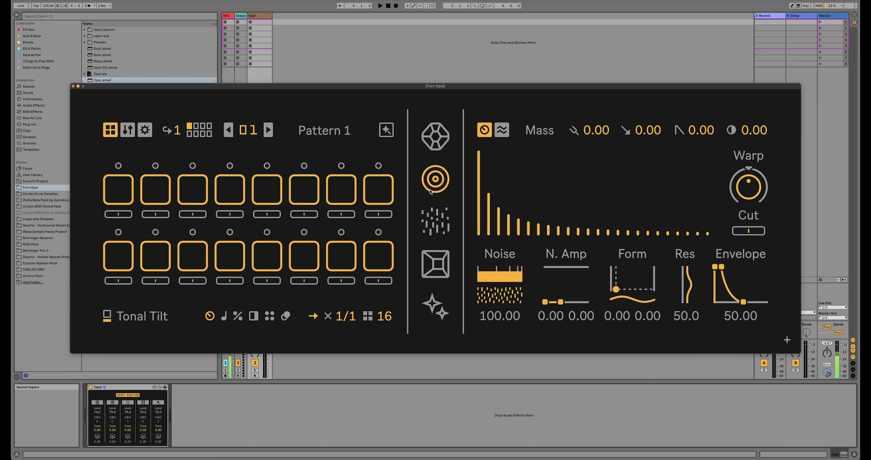
pyautogui.click(156, 197)
pyautogui.click(436, 220)
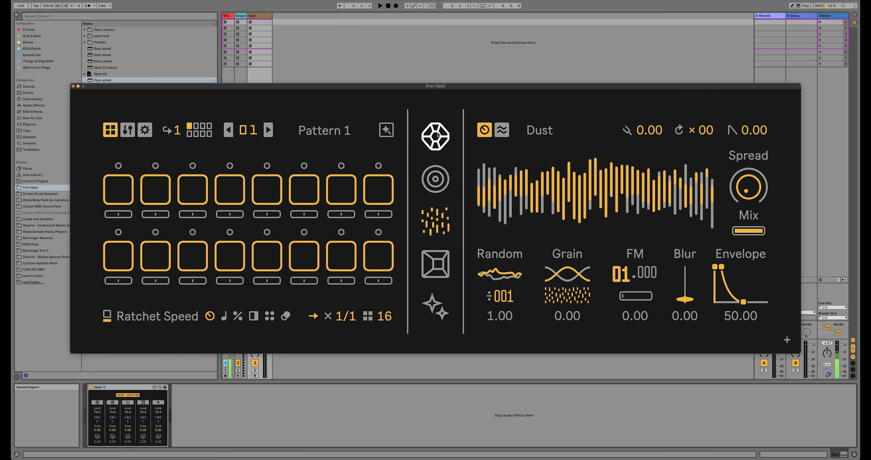
pyautogui.click(437, 134)
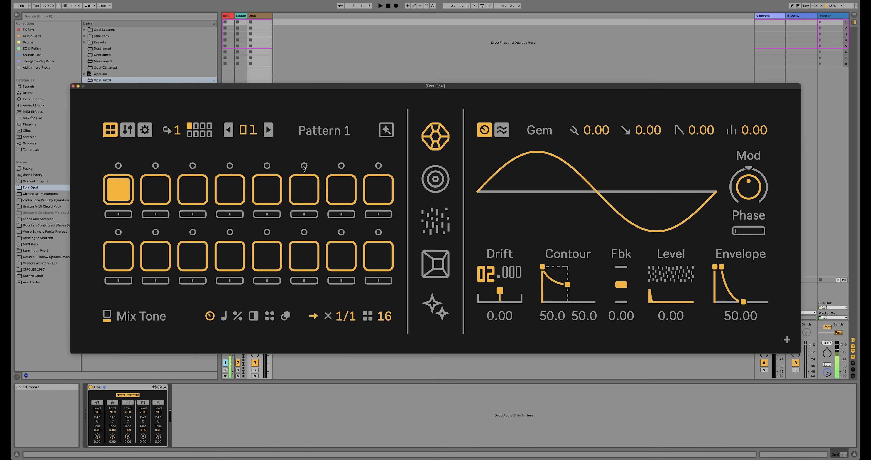
# Raise Gem's Mod depth and set its coarse ratio to 4, with playback running and a trigger added on step 9
pyautogui.moveTo(740, 192); pyautogui.dragTo(739, 186)
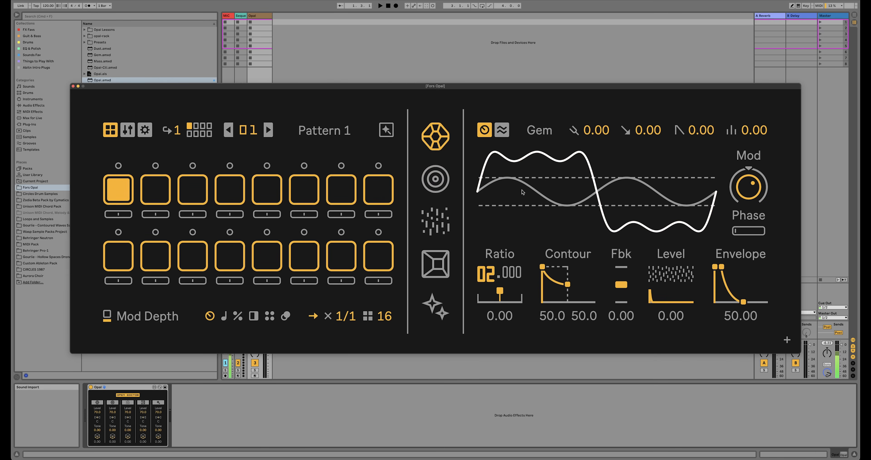
pyautogui.press('space')
pyautogui.click(121, 252)
pyautogui.moveTo(486, 273); pyautogui.dragTo(486, 266)
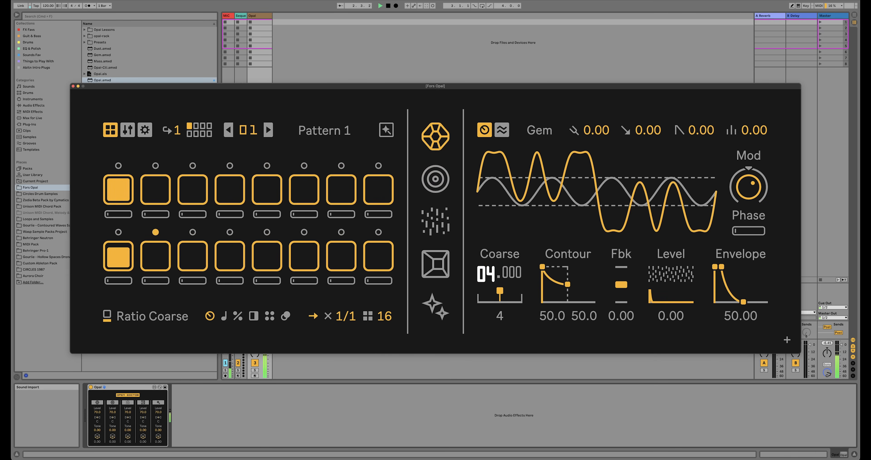
# On the Mass track, tighten the tonal spread and add triggers on steps 2 and 4
pyautogui.click(439, 177)
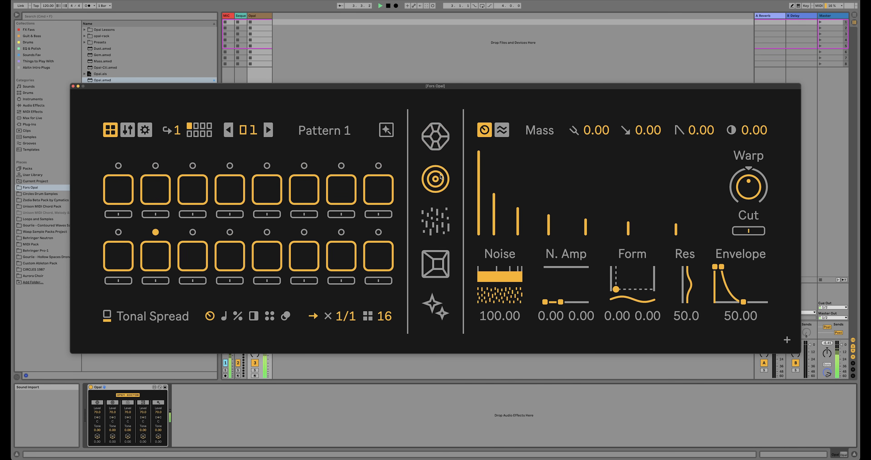
pyautogui.moveTo(595, 215); pyautogui.dragTo(594, 241)
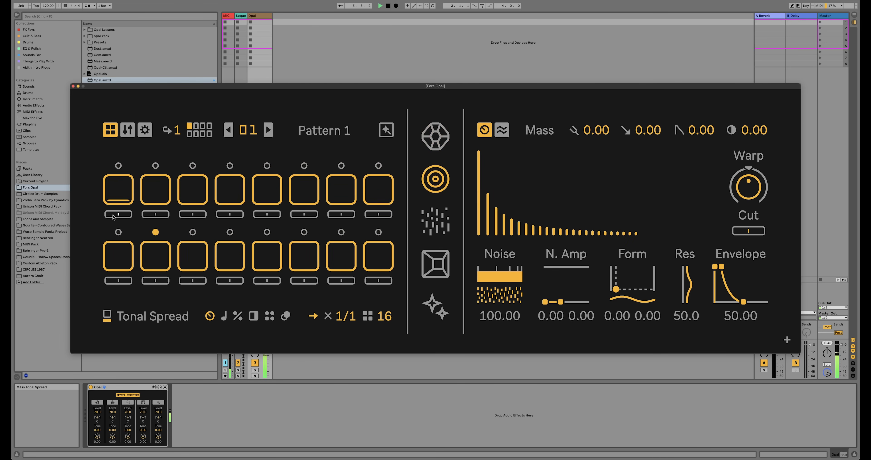
pyautogui.click(160, 193)
pyautogui.click(230, 189)
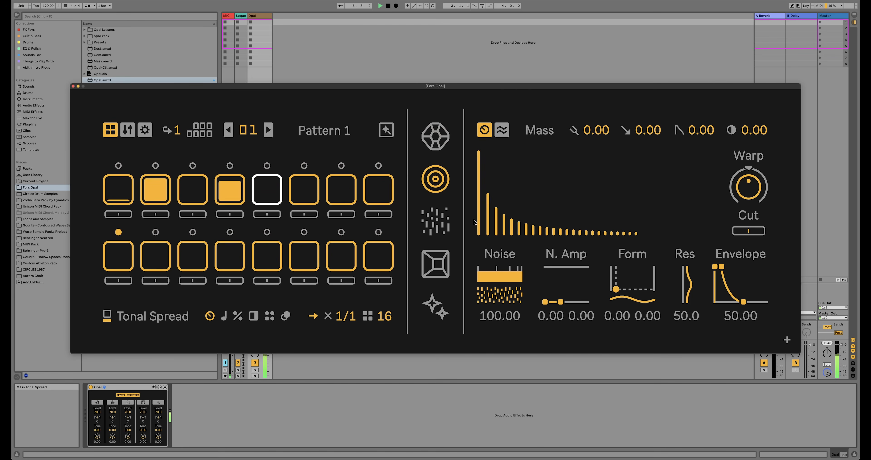
# Shorten the Mass sequence to 8 steps and set its envelope release to 23.75 and noise level to 82.2
pyautogui.moveTo(385, 316); pyautogui.dragTo(385, 332)
pyautogui.moveTo(583, 242); pyautogui.dragTo(588, 221)
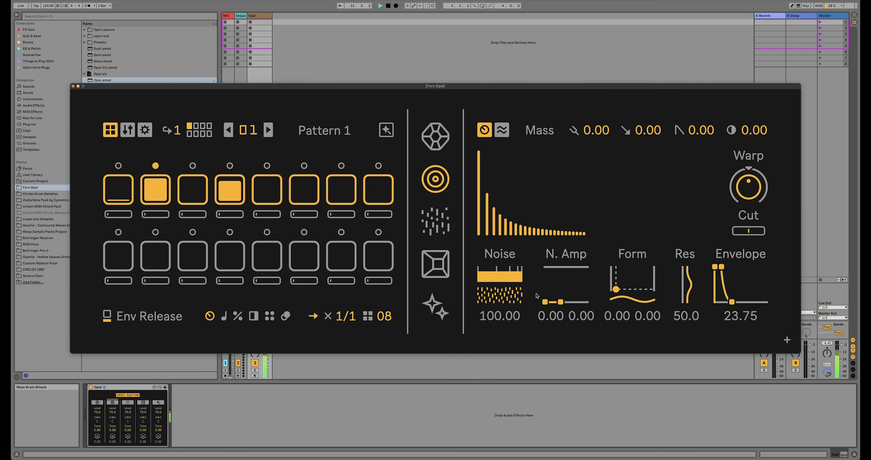
pyautogui.moveTo(546, 302); pyautogui.dragTo(545, 273)
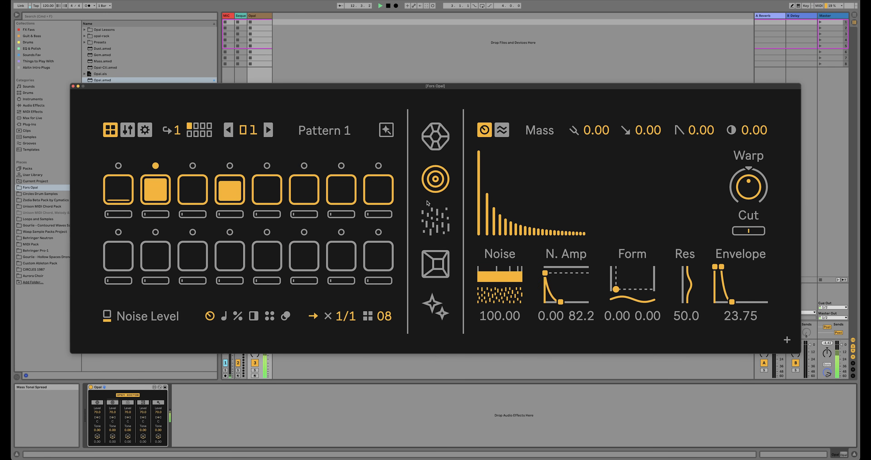
# On the Dust track, increase the random amount and add triggers on steps 1 and 3
pyautogui.click(433, 218)
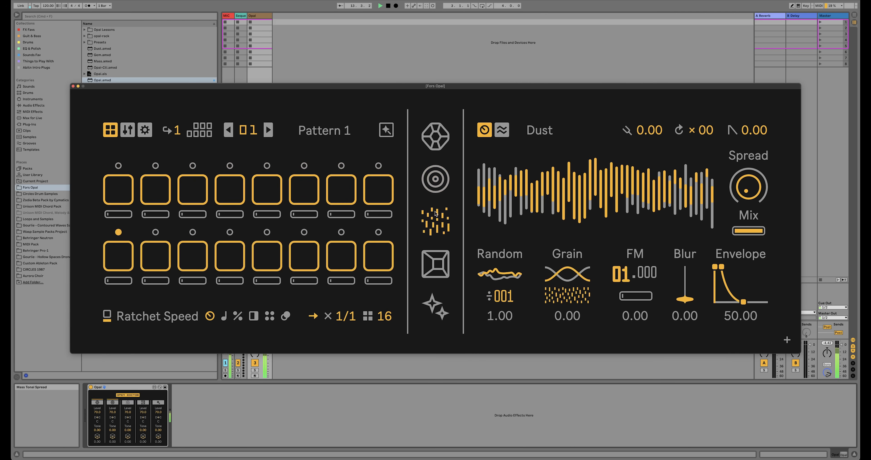
pyautogui.moveTo(588, 193); pyautogui.dragTo(589, 176)
pyautogui.click(118, 190)
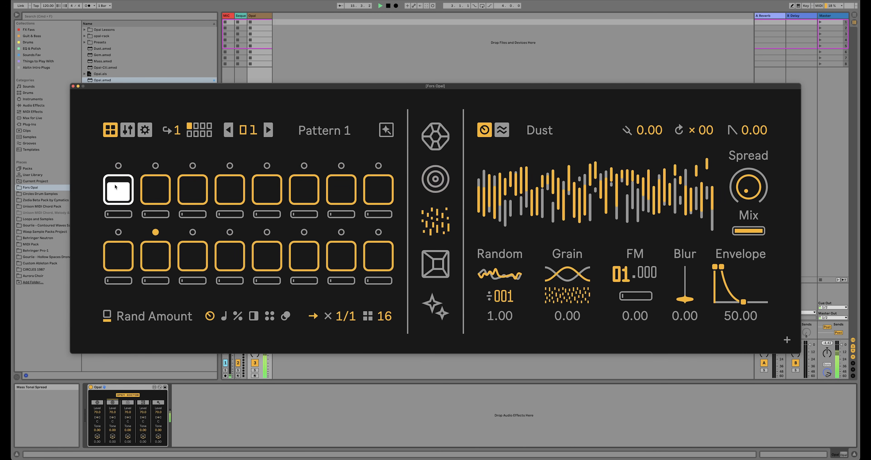
pyautogui.moveTo(192, 207); pyautogui.dragTo(192, 189)
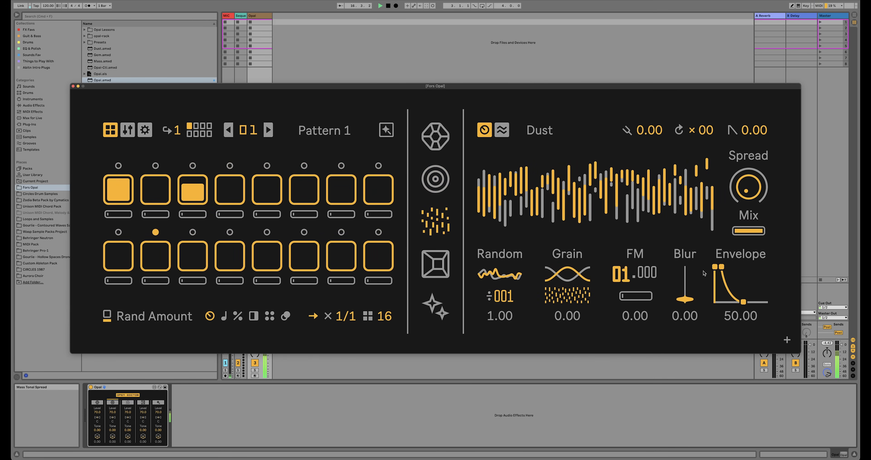
# Shorten the Dust sequence to 4 steps and set its envelope release to 5.25 and blur to 35
pyautogui.moveTo(750, 305); pyautogui.dragTo(723, 305)
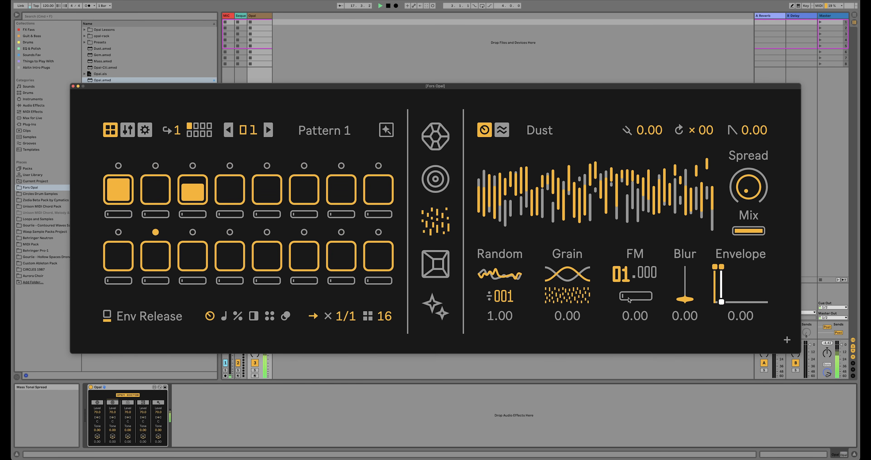
pyautogui.moveTo(384, 316); pyautogui.dragTo(385, 333)
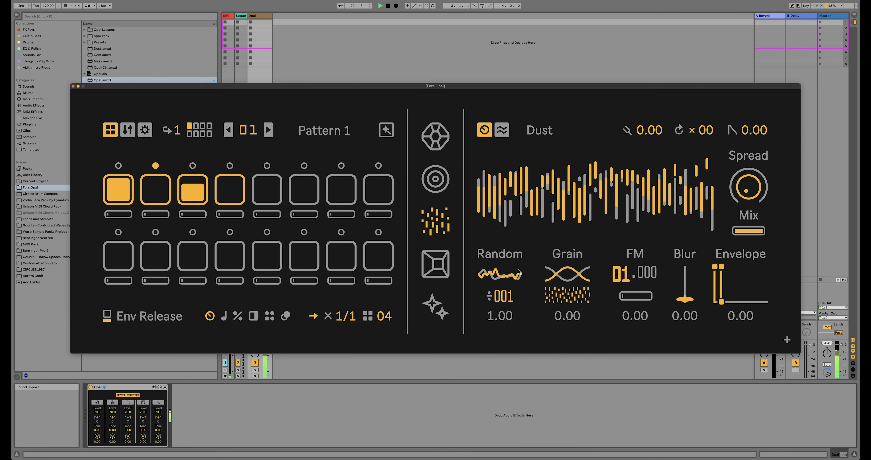
pyautogui.moveTo(722, 304); pyautogui.dragTo(706, 267)
pyautogui.moveTo(686, 299); pyautogui.dragTo(685, 283)
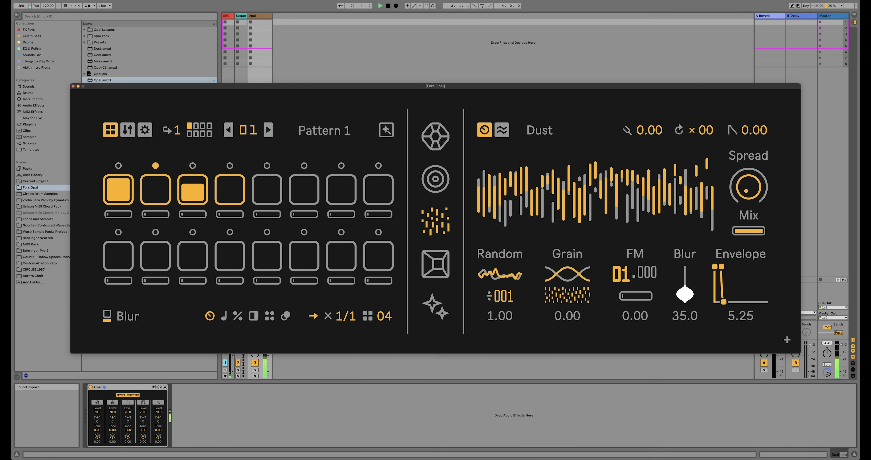
# View the sampler track, then on the effects track set the Flux Sampler slice value to 8 and switch Grains to O
pyautogui.click(430, 267)
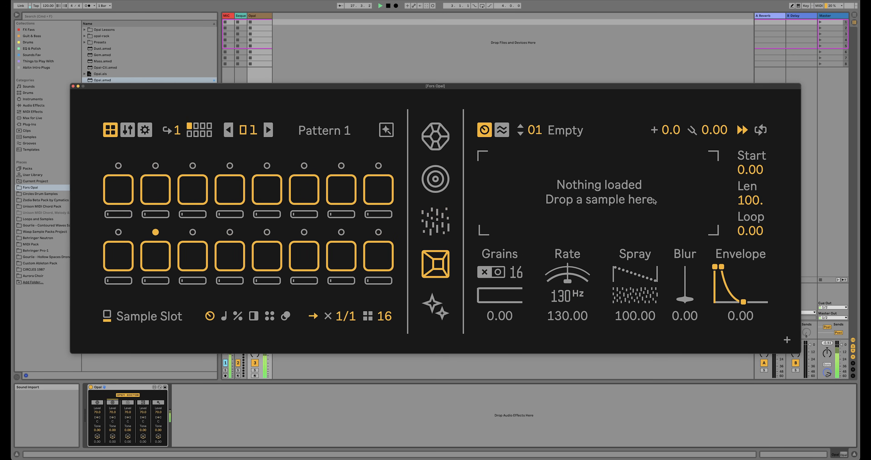
pyautogui.click(443, 312)
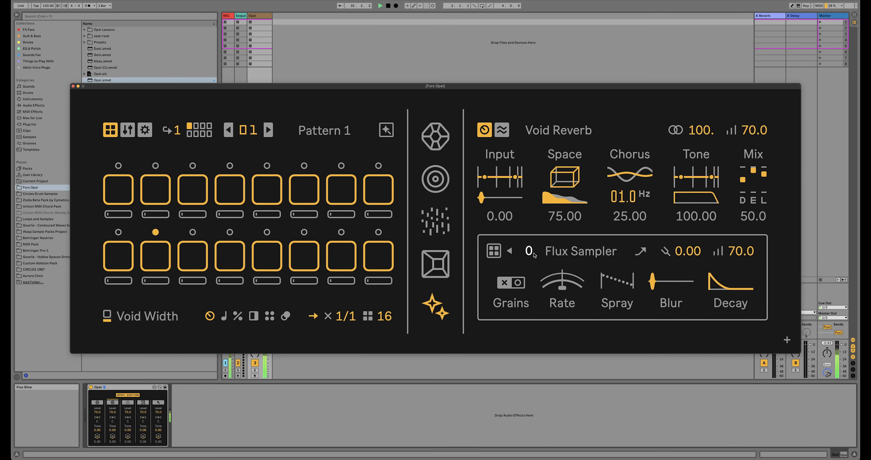
pyautogui.moveTo(526, 254); pyautogui.dragTo(526, 234)
pyautogui.click(511, 282)
# Add triggers on steps 1, 5 and 9 of the effects track, with a lower level on step 9
pyautogui.click(125, 196)
pyautogui.click(266, 195)
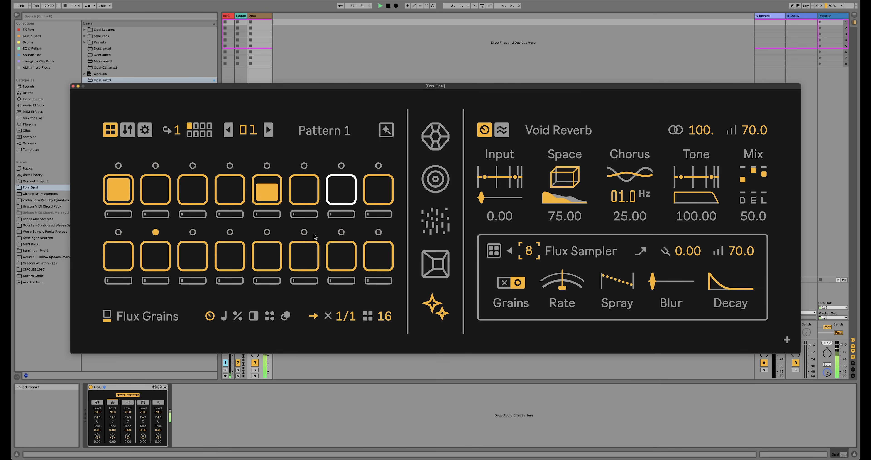
pyautogui.moveTo(119, 266); pyautogui.dragTo(118, 259)
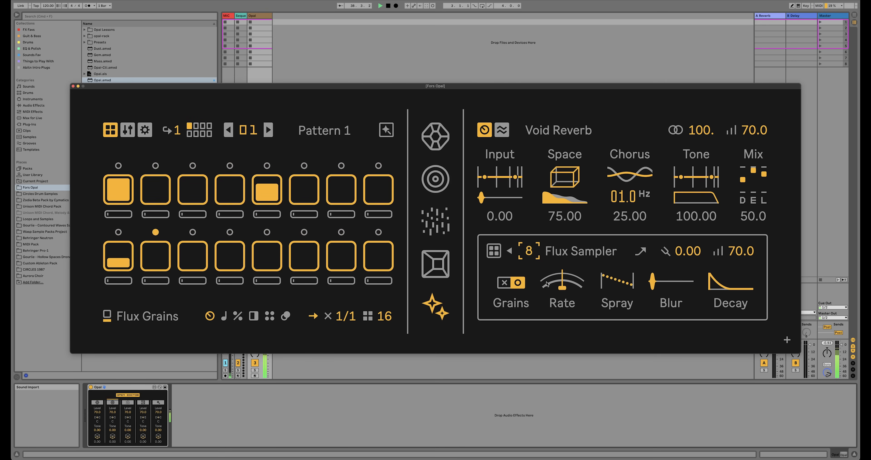
# Set the Flux Sampler's rate to 14 and blur to 47.25, and reshape its spray
pyautogui.moveTo(547, 284); pyautogui.dragTo(548, 270)
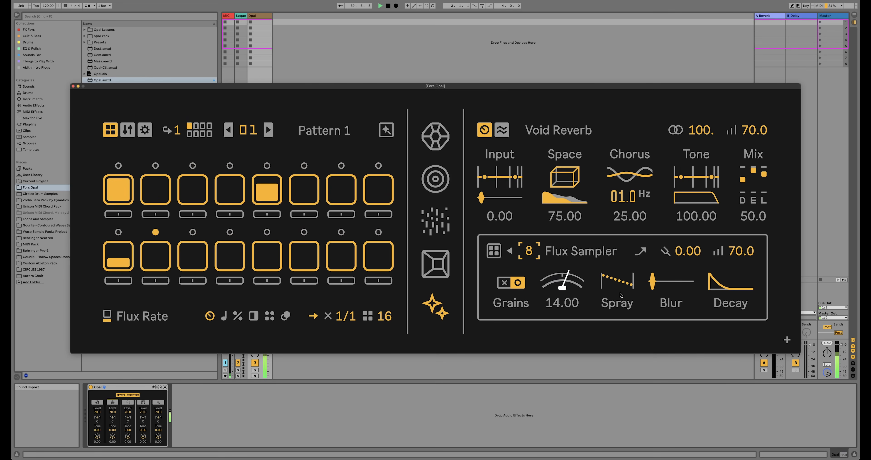
pyautogui.moveTo(621, 295)
pyautogui.mouseDown()
pyautogui.moveTo(620, 271)
pyautogui.moveTo(653, 277)
pyautogui.moveTo(653, 262)
pyautogui.mouseUp()
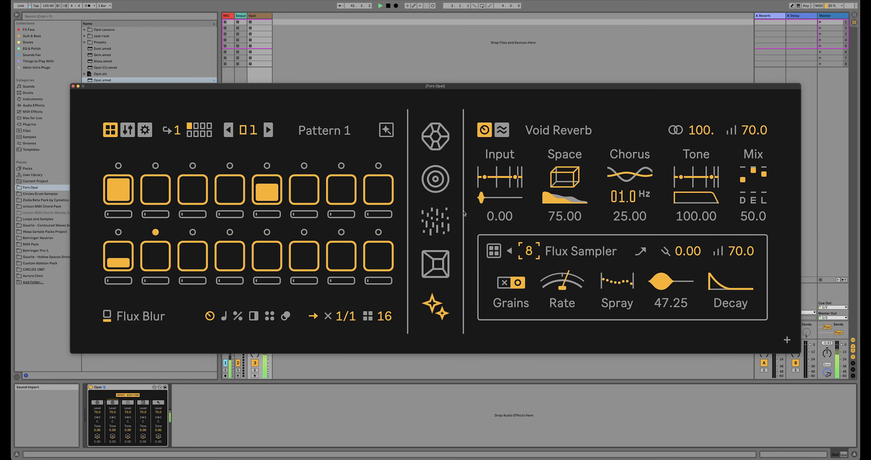
pyautogui.press('space')
# Set the Gem and Dust reverb sends to 50.7 and 24.5, and Void Reverb's tail to 43.50 and high input gain to -24
pyautogui.moveTo(97, 436); pyautogui.dragTo(98, 427)
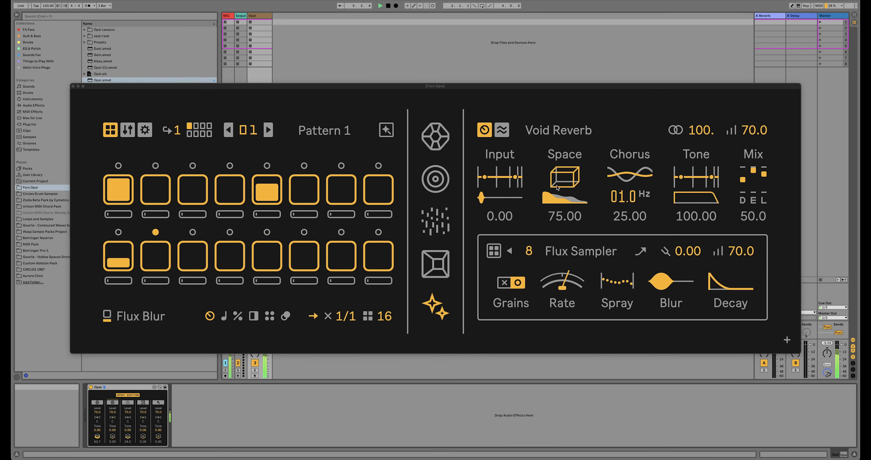
pyautogui.moveTo(561, 205); pyautogui.dragTo(561, 214)
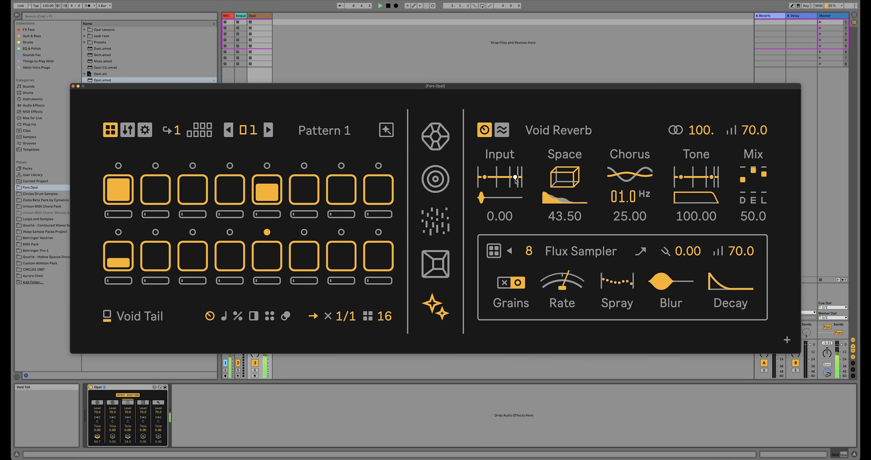
pyautogui.moveTo(515, 178); pyautogui.dragTo(514, 182)
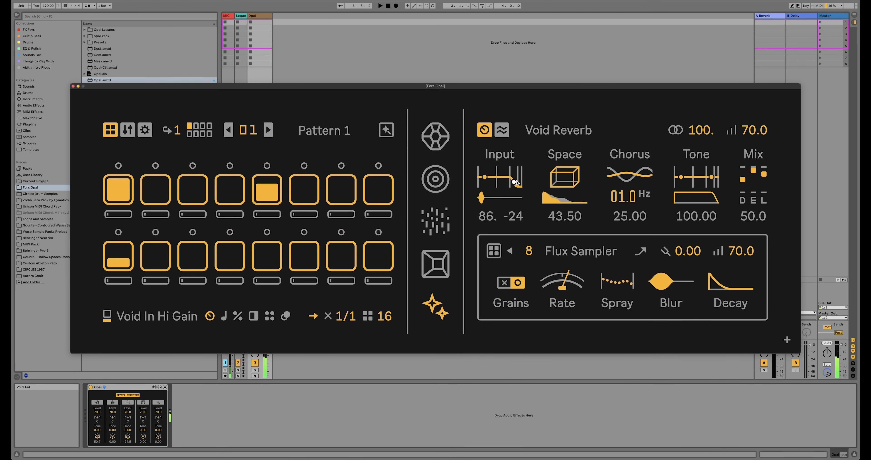
# Return to the Gem track, toggle channels on the Opal device, and reset Gem's reverb send to 0.00
pyautogui.click(434, 220)
pyautogui.click(437, 179)
pyautogui.click(439, 142)
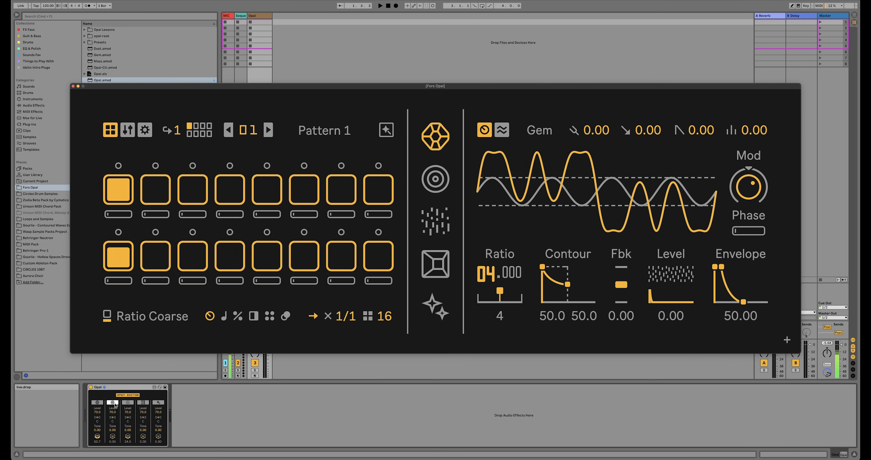
pyautogui.click(128, 404)
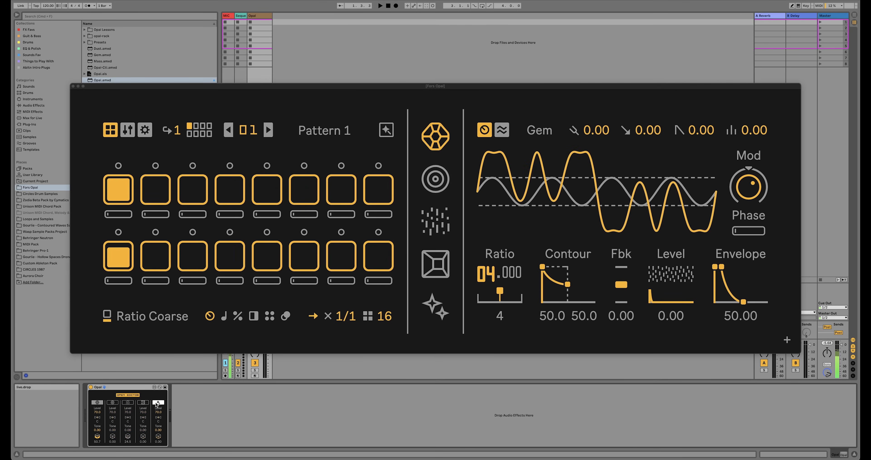
pyautogui.doubleClick(97, 436)
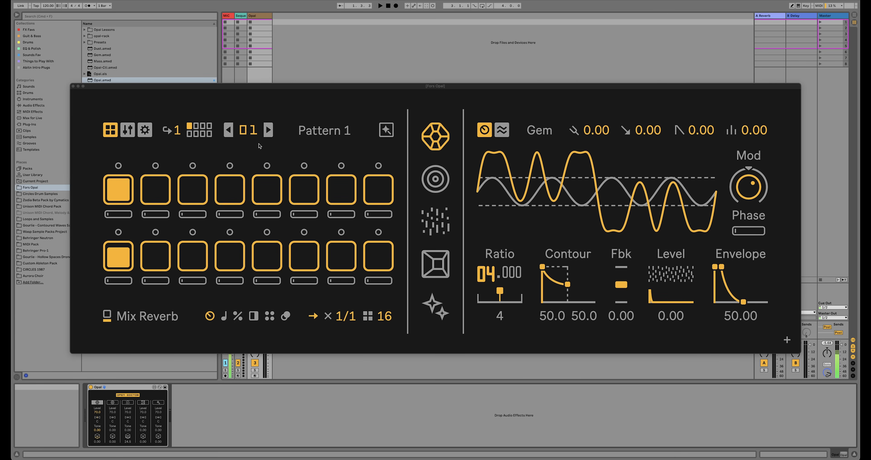
# Rename Pattern 1 as "Another Name"
pyautogui.tripleClick(339, 132)
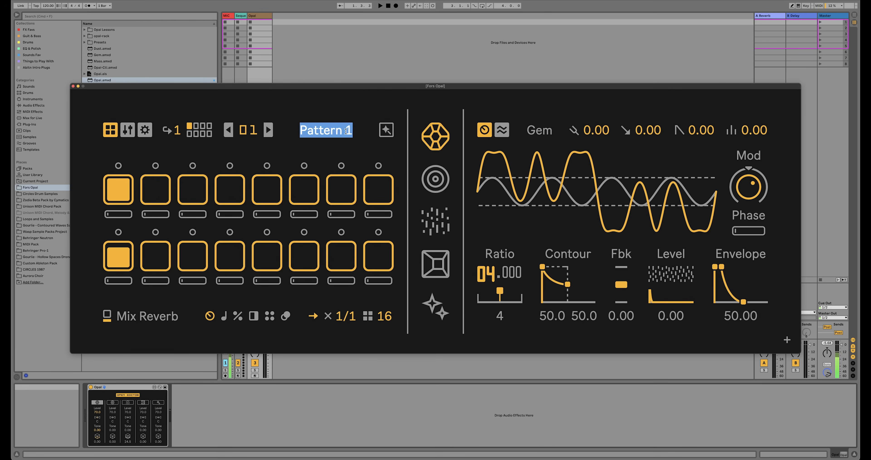
pyautogui.write('Another Name')
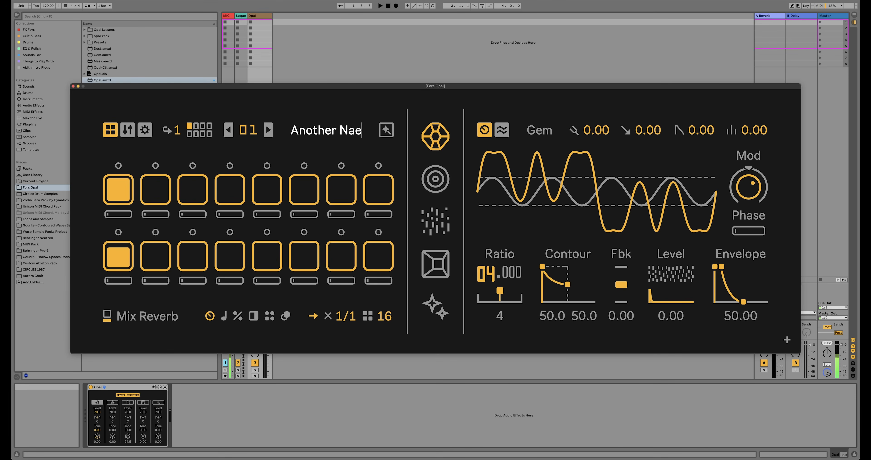
pyautogui.press('Return')
# Browse forward to pattern 4, go back to pattern 2, and add a full-level Gem trigger on its first step
pyautogui.click(268, 130)
pyautogui.click(268, 130)
pyautogui.click(269, 130)
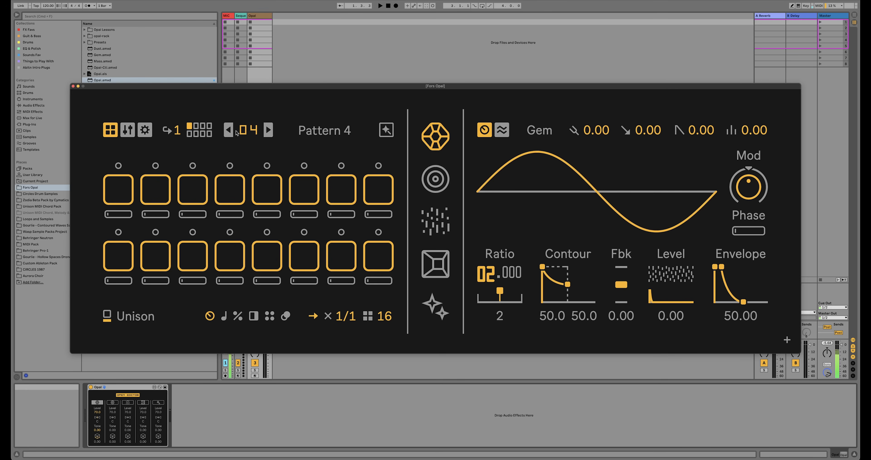
pyautogui.click(229, 130)
pyautogui.click(228, 130)
pyautogui.click(120, 195)
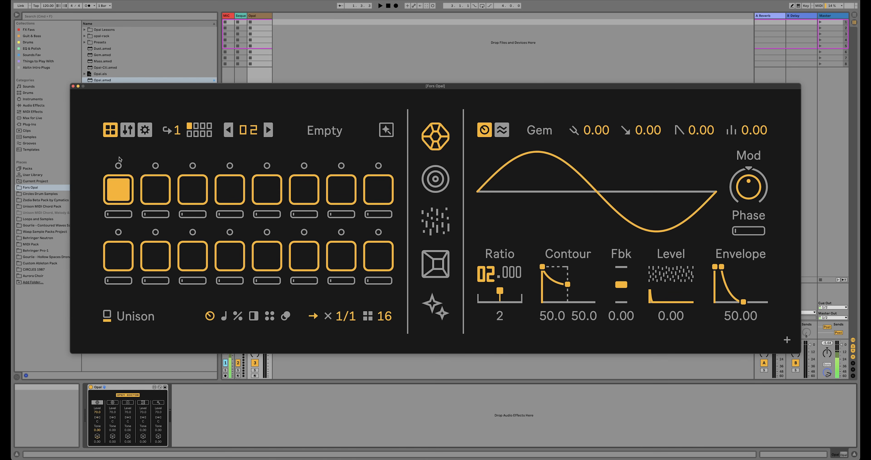
# Rename the second pattern as "Pattern 2", and switch between it and Pattern 1 to compare them
pyautogui.doubleClick(324, 130)
pyautogui.write('Pattern 2')
pyautogui.press('Return')
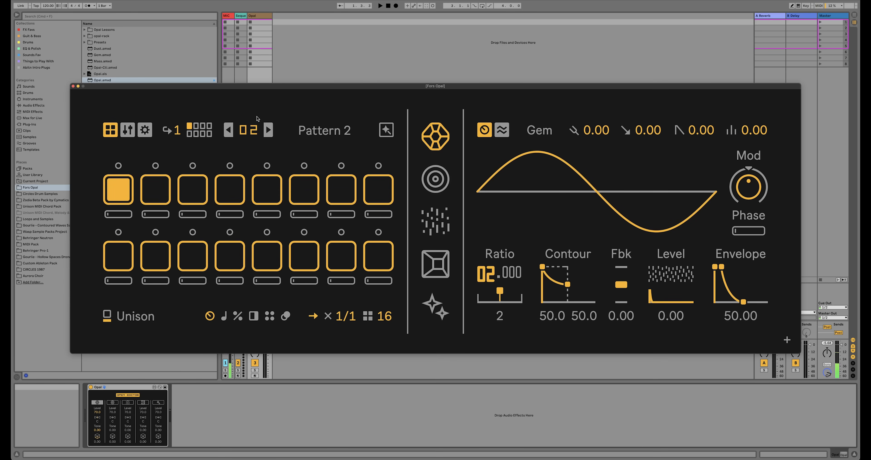
pyautogui.click(230, 130)
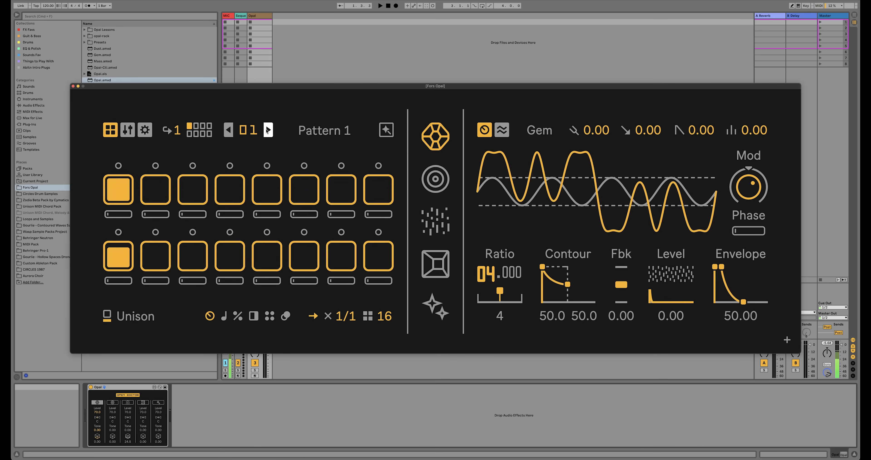
pyautogui.click(267, 131)
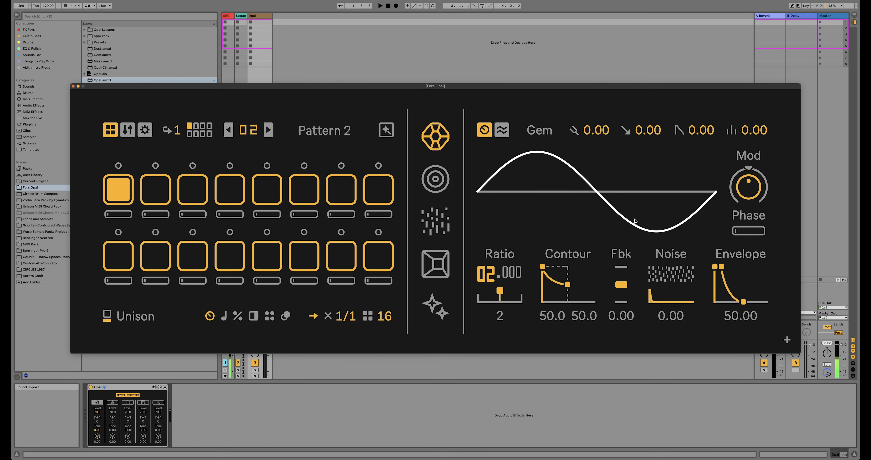
pyautogui.click(229, 130)
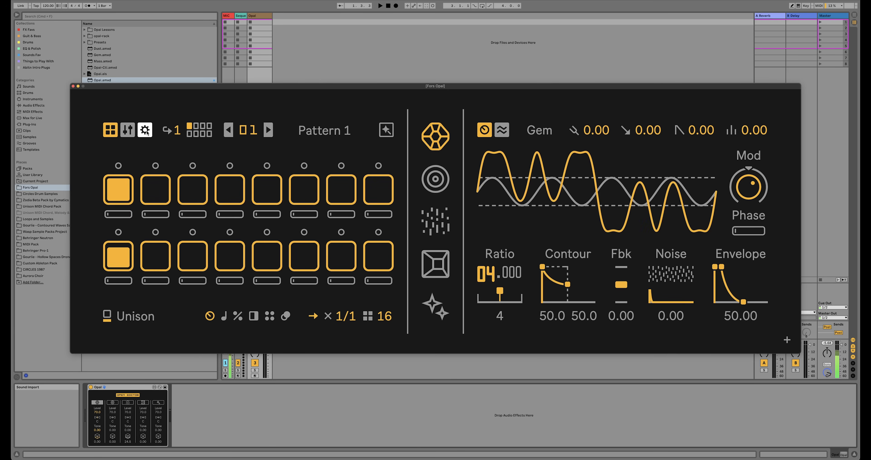
# Copy Pattern 1 from the settings page and paste it into pattern slot 03
pyautogui.click(145, 130)
pyautogui.click(134, 261)
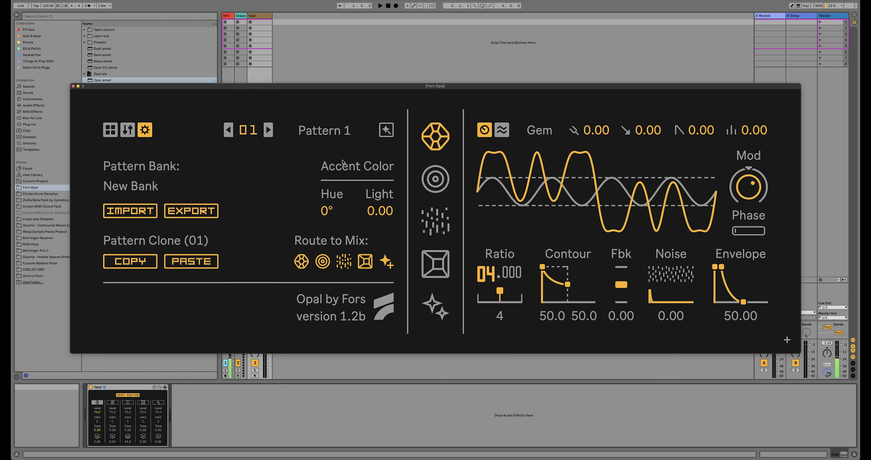
pyautogui.click(268, 133)
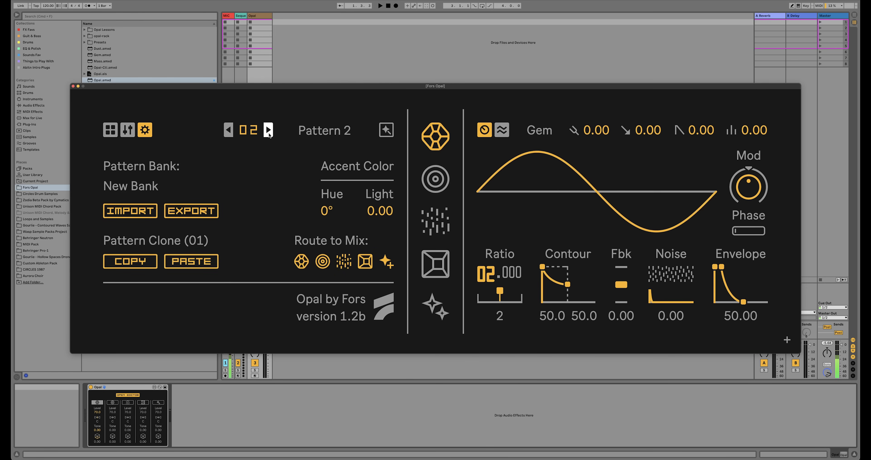
pyautogui.click(200, 263)
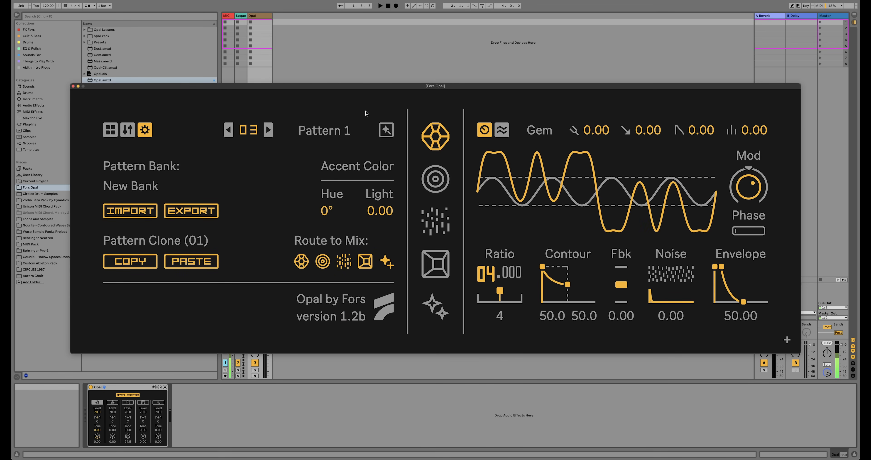
# Step back and forth through pattern slots 01 to 03 to compare the copy, ending on slot 01
pyautogui.doubleClick(230, 131)
pyautogui.click(268, 131)
pyautogui.click(268, 130)
pyautogui.click(235, 132)
pyautogui.click(235, 132)
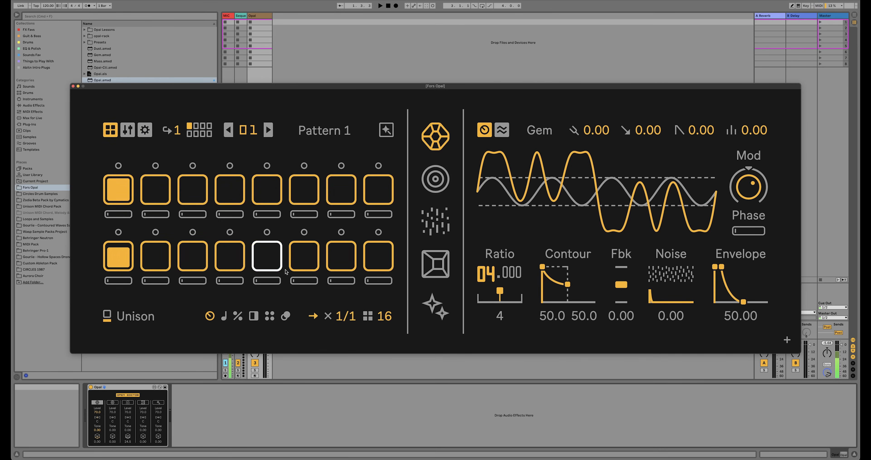
# Extend Pattern 1 to 8 pages and add Gem triggers on steps 2 and 4 of the second page
pyautogui.moveTo(388, 315)
pyautogui.mouseDown()
pyautogui.moveTo(388, 343)
pyautogui.moveTo(388, 315)
pyautogui.mouseUp()
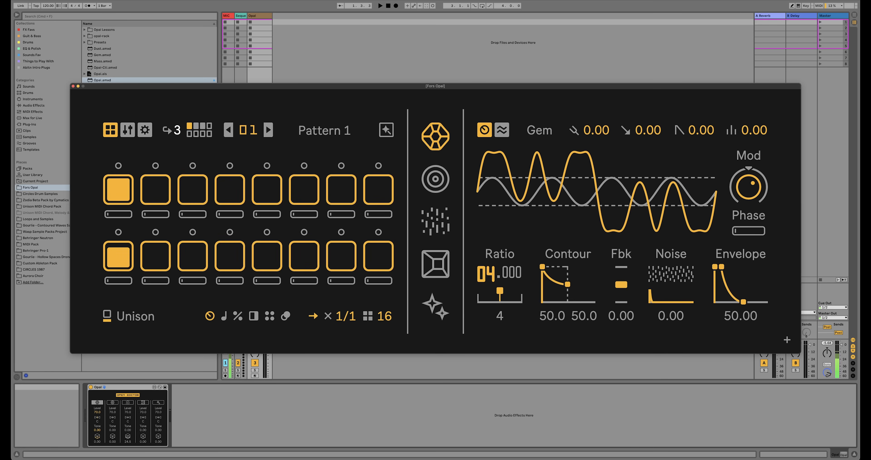
pyautogui.click(197, 128)
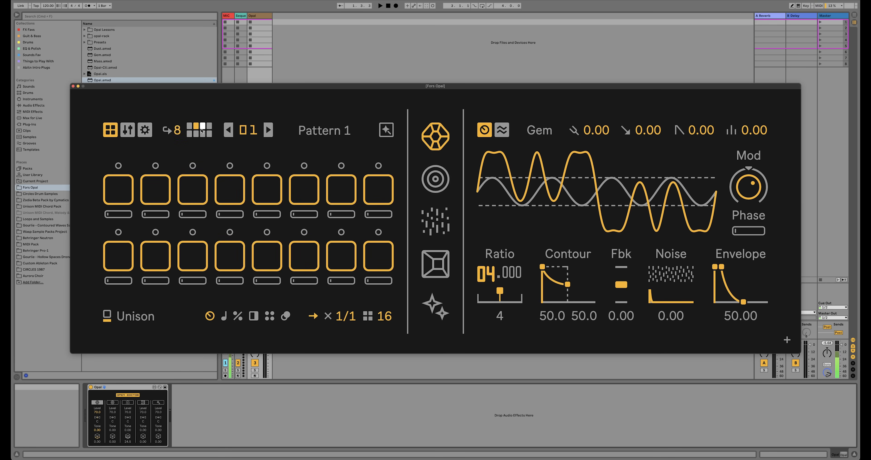
pyautogui.click(157, 195)
pyautogui.click(230, 191)
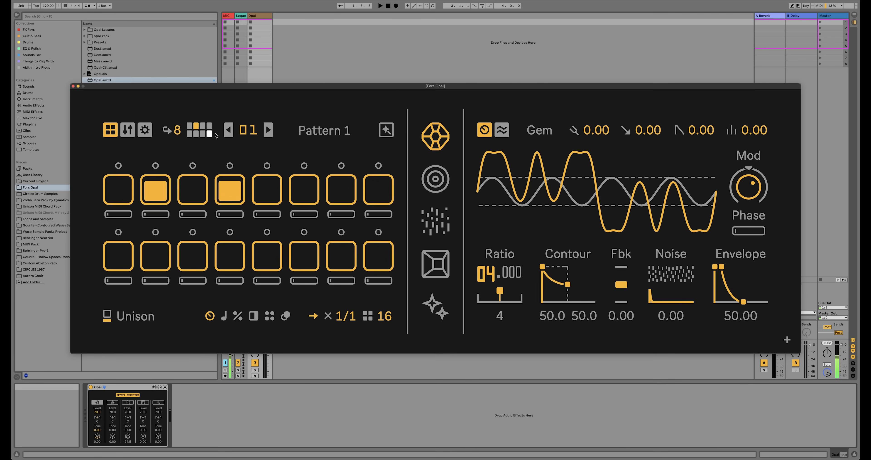
pyautogui.click(205, 127)
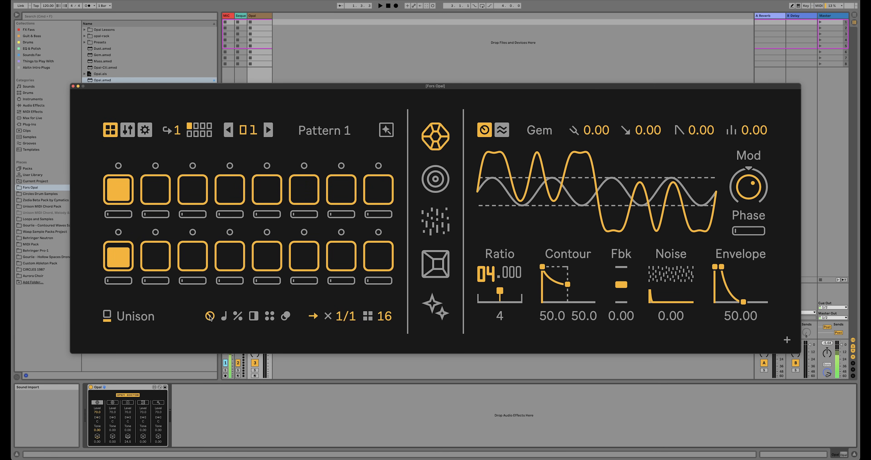
# In the Note lane, add a trigger on step 4 with note E-3, and add and remove one on step 6
pyautogui.click(226, 318)
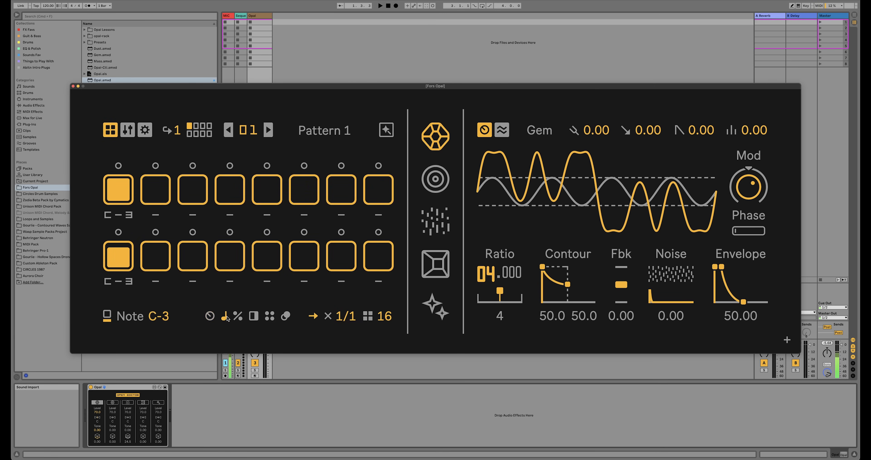
pyautogui.click(236, 188)
pyautogui.moveTo(233, 223); pyautogui.dragTo(235, 177)
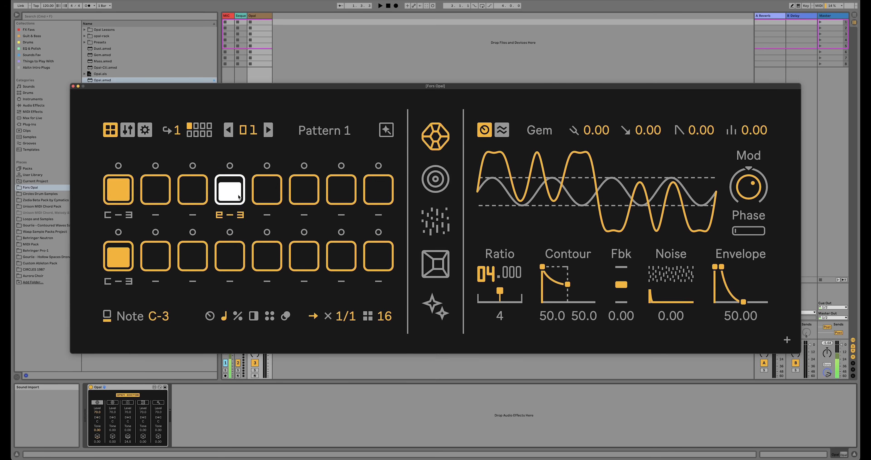
pyautogui.click(312, 189)
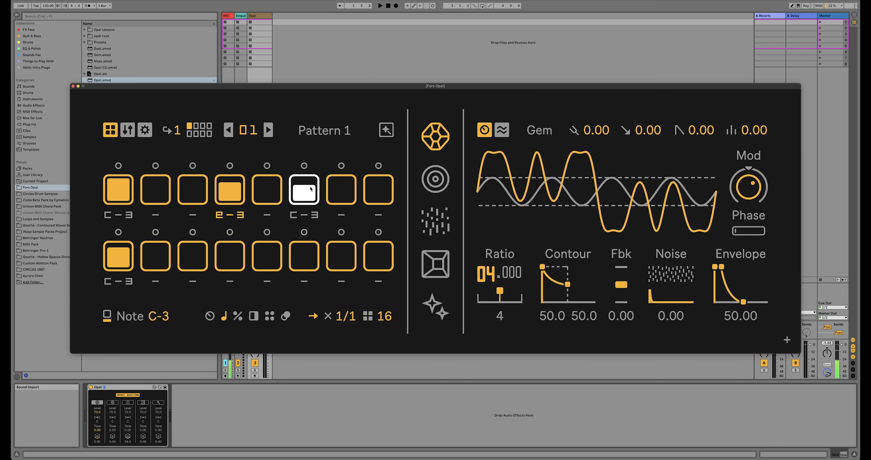
pyautogui.click(312, 188)
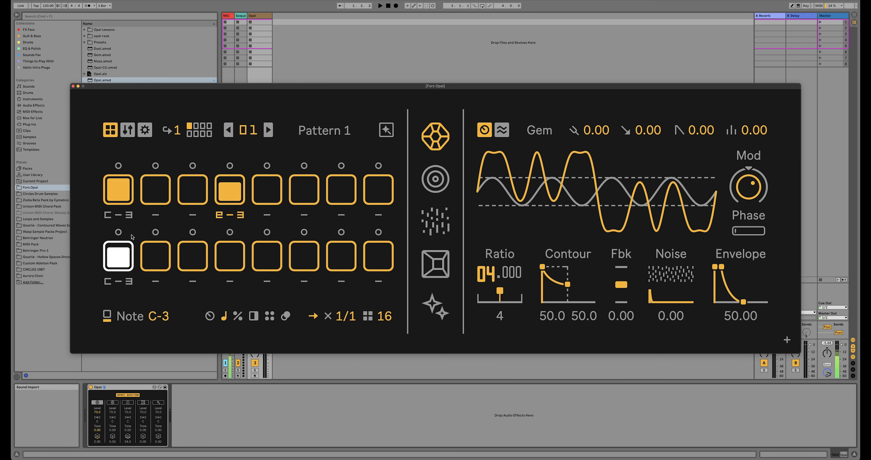
# Replace the step 9 trigger with a D#4 trigger on step 3, and set the Gem track note to A#3
pyautogui.moveTo(158, 317); pyautogui.dragTo(158, 299)
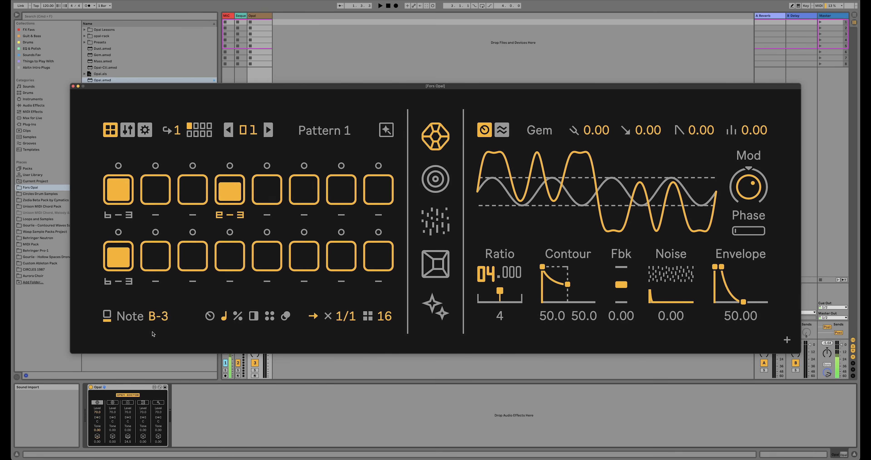
pyautogui.click(193, 197)
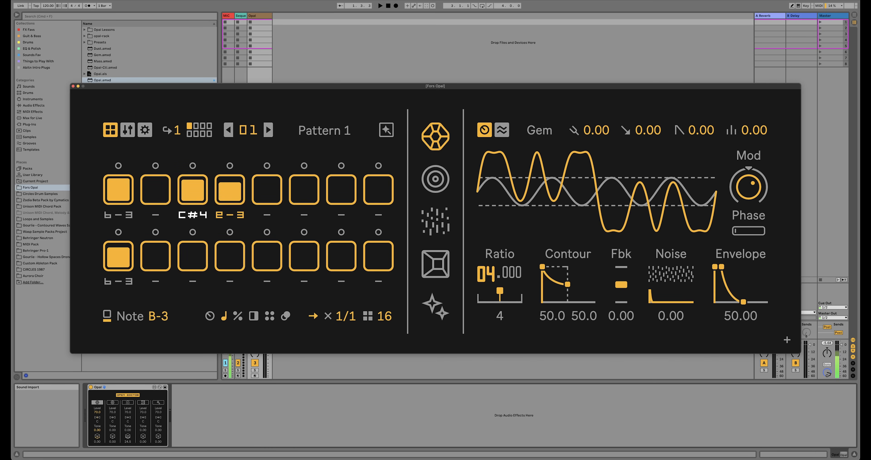
pyautogui.moveTo(193, 215); pyautogui.dragTo(193, 208)
pyautogui.moveTo(124, 215); pyautogui.dragTo(125, 210)
pyautogui.moveTo(121, 280); pyautogui.dragTo(121, 286)
pyautogui.moveTo(161, 321); pyautogui.dragTo(161, 326)
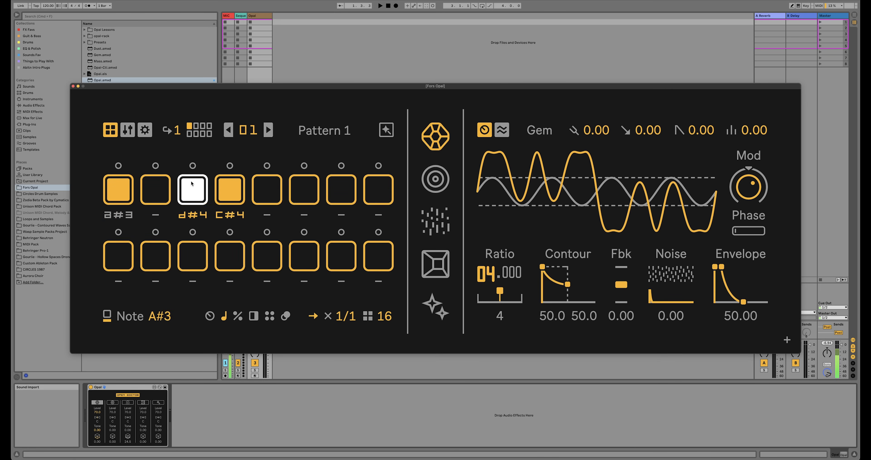
# Recreate the step 3 trigger so it follows the track note, and lower the track note to A-3
pyautogui.moveTo(195, 188)
pyautogui.mouseDown()
pyautogui.moveTo(194, 196)
pyautogui.moveTo(195, 188)
pyautogui.mouseUp()
pyautogui.click(193, 200)
pyautogui.click(194, 200)
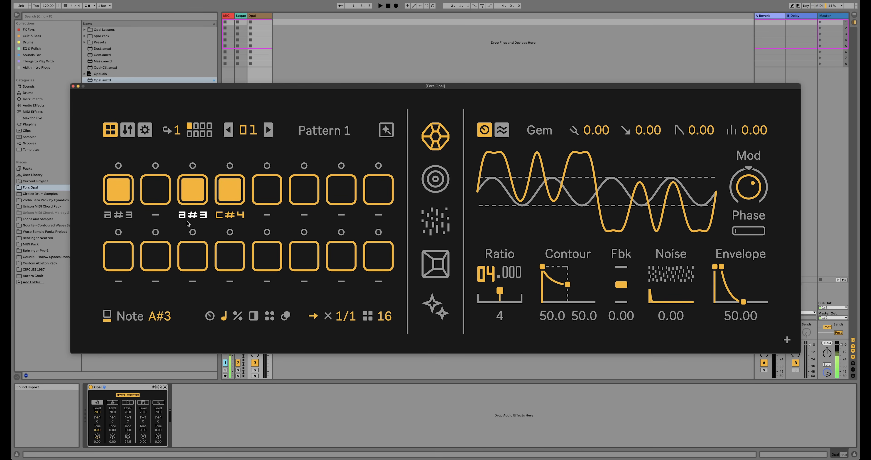
pyautogui.moveTo(158, 320); pyautogui.dragTo(157, 323)
# Remove the triggers on steps 4 and 3, and shorten the Gem sequence to 4 steps
pyautogui.click(226, 200)
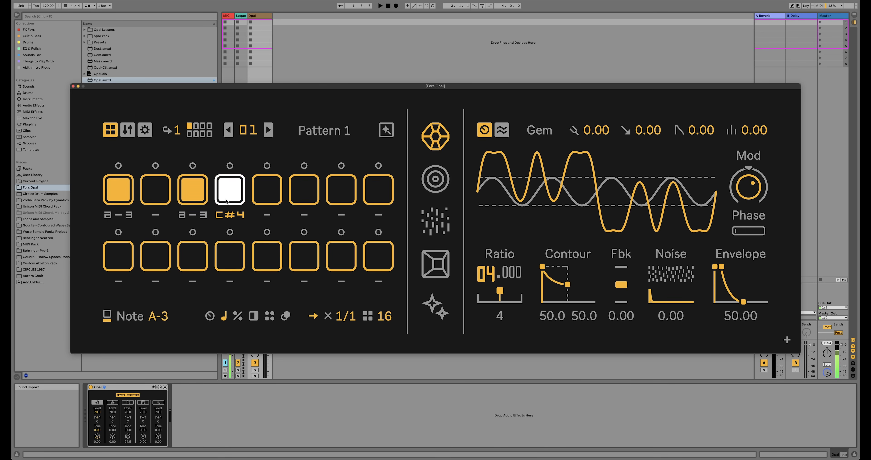
pyautogui.click(236, 194)
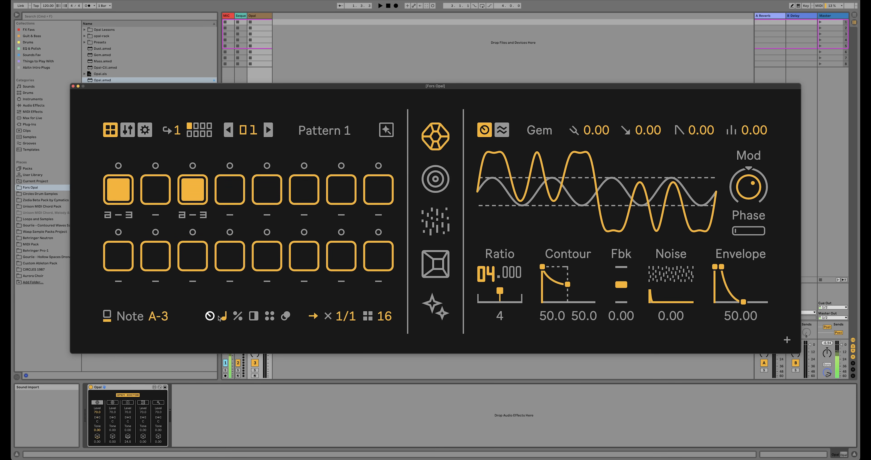
pyautogui.click(202, 199)
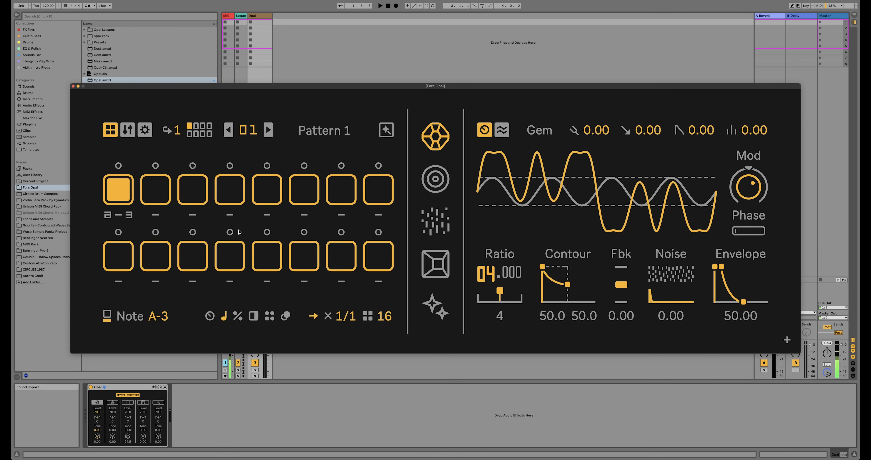
pyautogui.moveTo(391, 319); pyautogui.dragTo(391, 336)
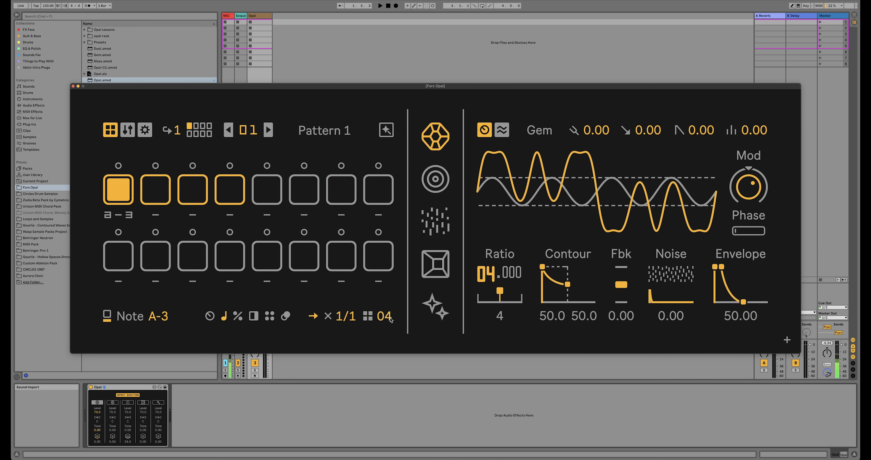
# During playback, lower Gem's Mod amount and set the track note to C#3 and the envelope to 25.50
pyautogui.press('space')
pyautogui.moveTo(347, 318); pyautogui.dragTo(348, 318)
pyautogui.moveTo(754, 184); pyautogui.dragTo(754, 191)
pyautogui.moveTo(168, 318); pyautogui.dragTo(168, 325)
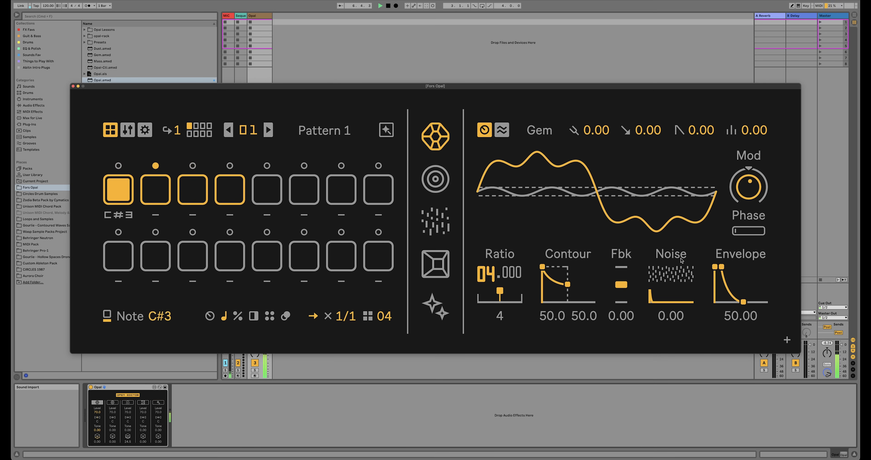
pyautogui.moveTo(722, 268); pyautogui.dragTo(733, 302)
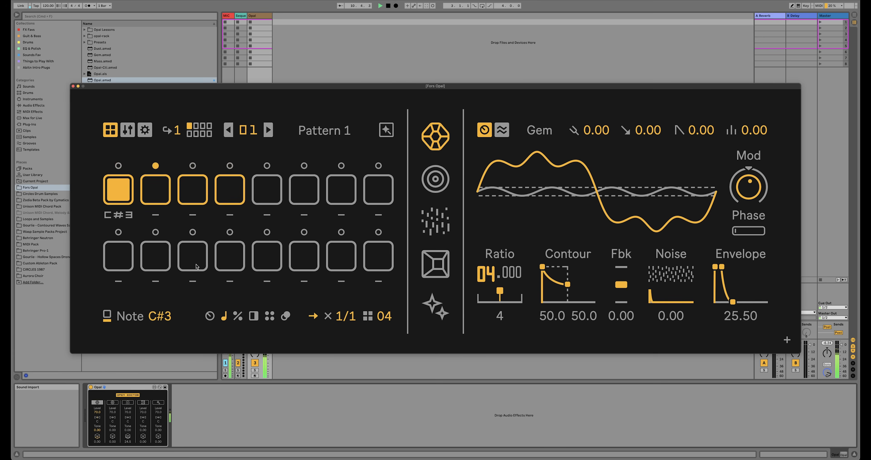
# Add a trigger on step 3, try a different probability for it, and reset the probability to 100
pyautogui.click(238, 315)
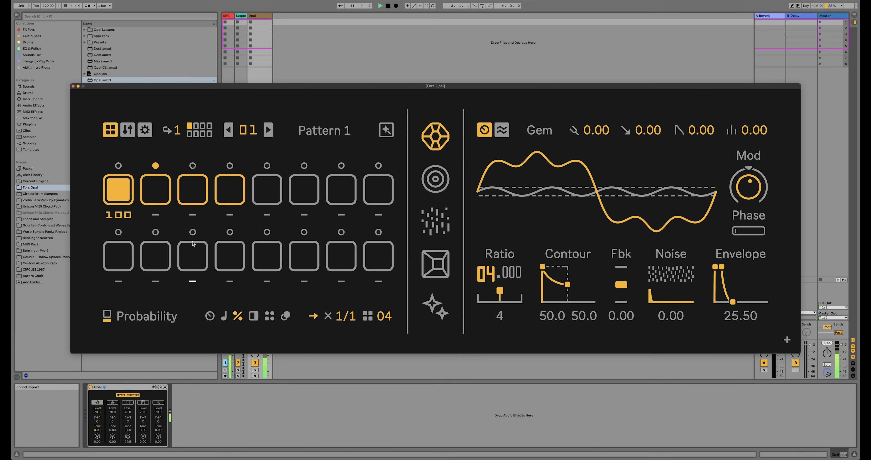
pyautogui.click(196, 184)
pyautogui.moveTo(196, 198); pyautogui.dragTo(201, 209)
pyautogui.doubleClick(199, 208)
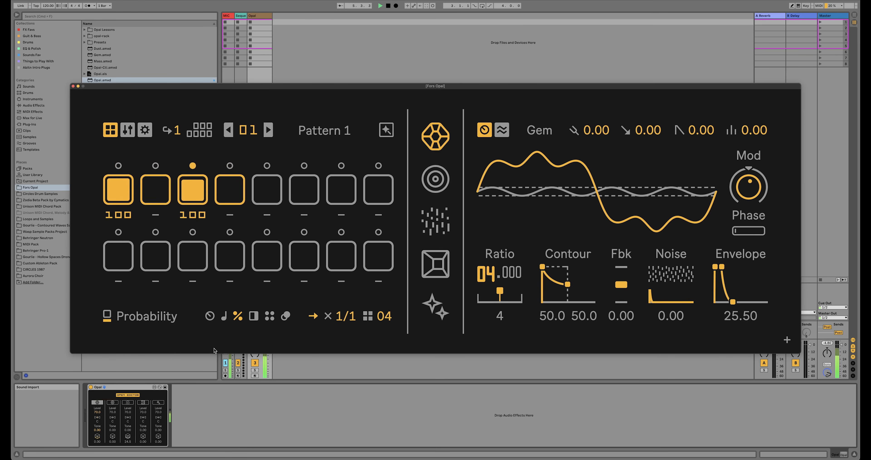
# Set step 3's modulo to 1:2, and add a step 4 trigger with modulo 2:2
pyautogui.click(254, 318)
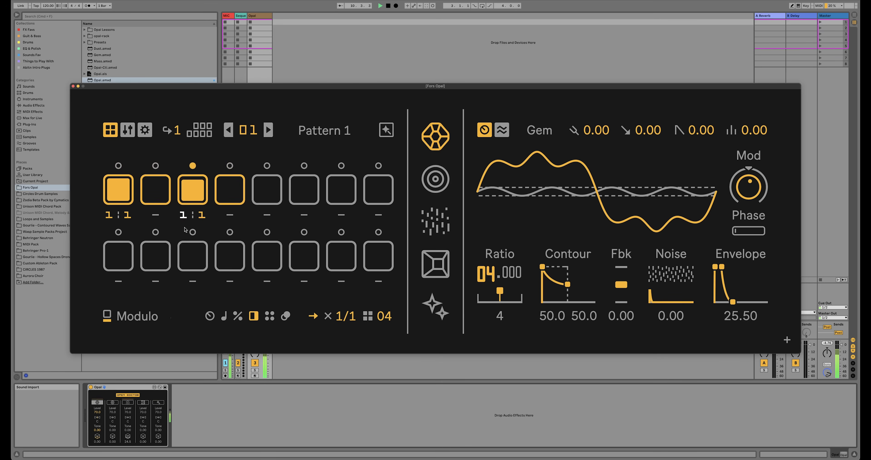
pyautogui.moveTo(186, 181)
pyautogui.mouseDown()
pyautogui.moveTo(185, 194)
pyautogui.moveTo(191, 180)
pyautogui.mouseUp()
pyautogui.click(239, 203)
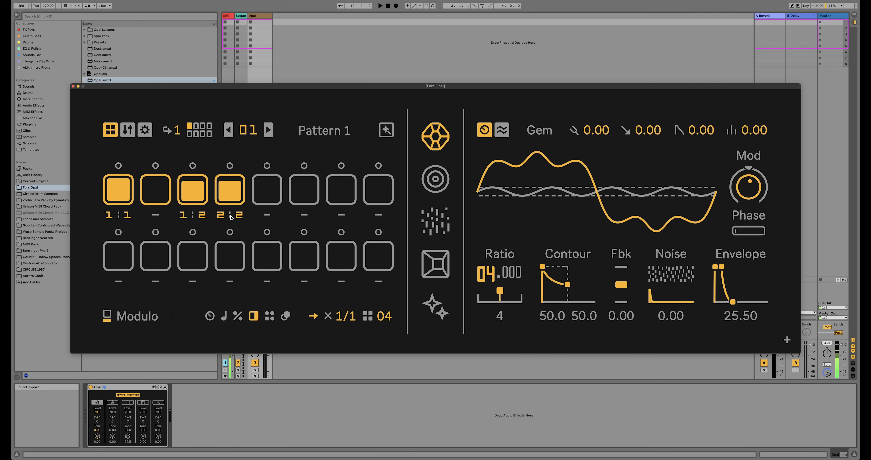
# Set step 4's note to G#3 and lower step 3's note to around G-2
pyautogui.click(224, 315)
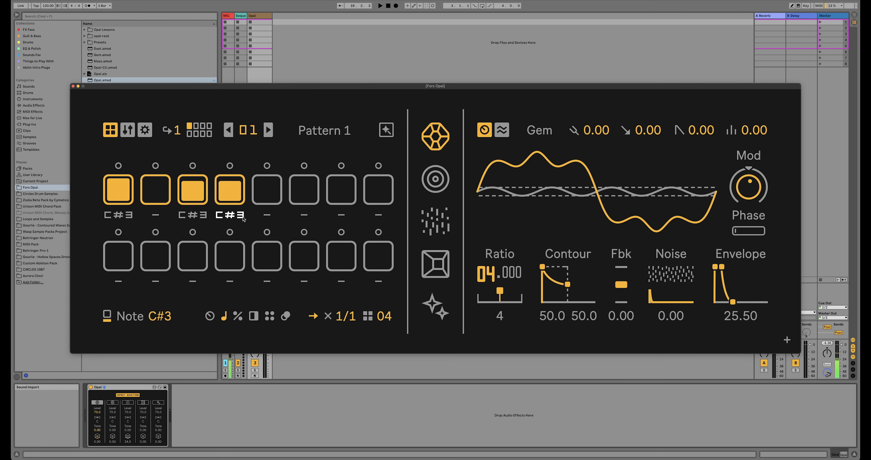
pyautogui.moveTo(239, 216); pyautogui.dragTo(239, 202)
pyautogui.moveTo(191, 218); pyautogui.dragTo(192, 223)
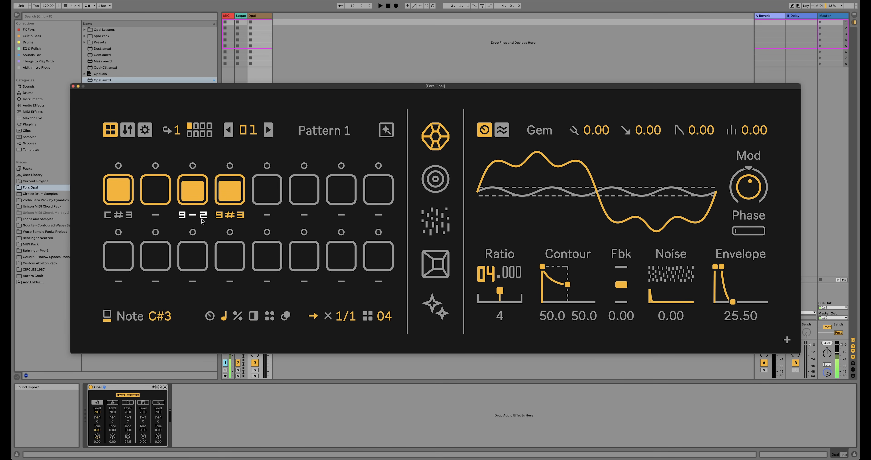
pyautogui.moveTo(201, 220); pyautogui.dragTo(201, 218)
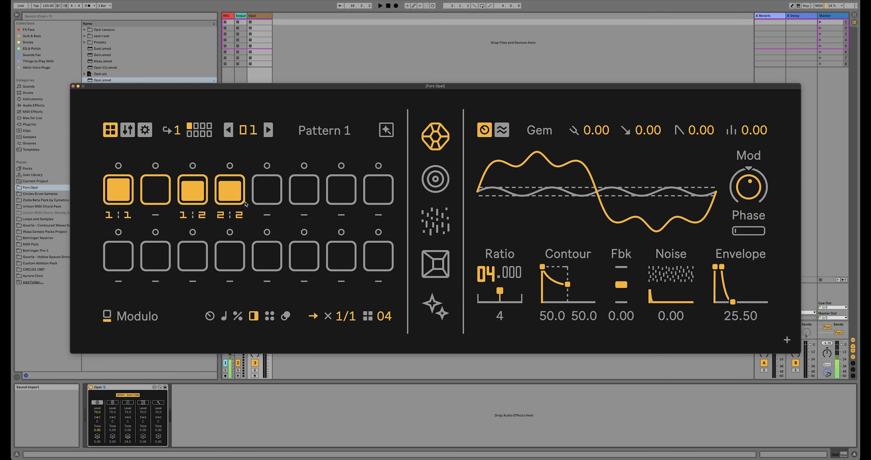
# Add a step 2 trigger with modulo 4:4, and set step 3's ratchet count to 2
pyautogui.press('space')
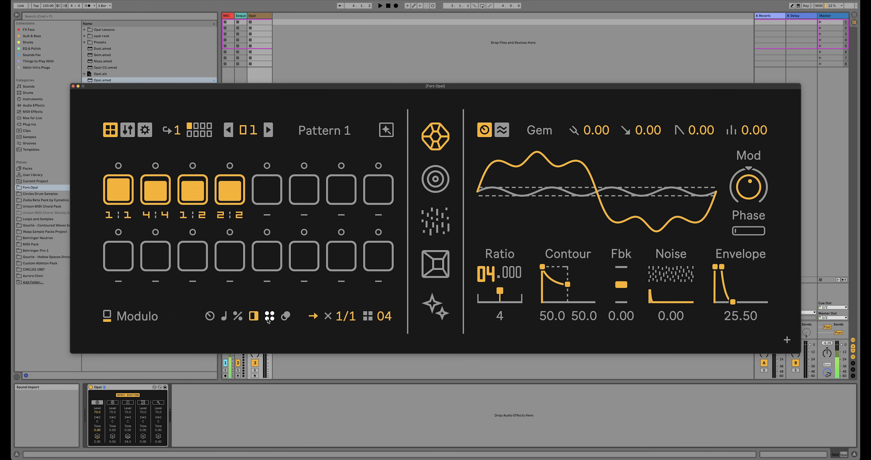
pyautogui.click(270, 316)
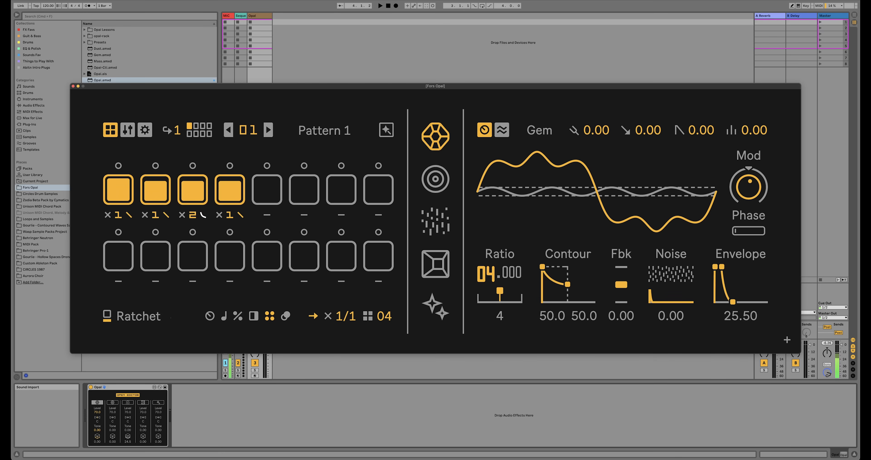
# Play the pattern, try 4 ratchets on step 4, reduce the count to 2, and adjust its ratchet curve
pyautogui.press('space')
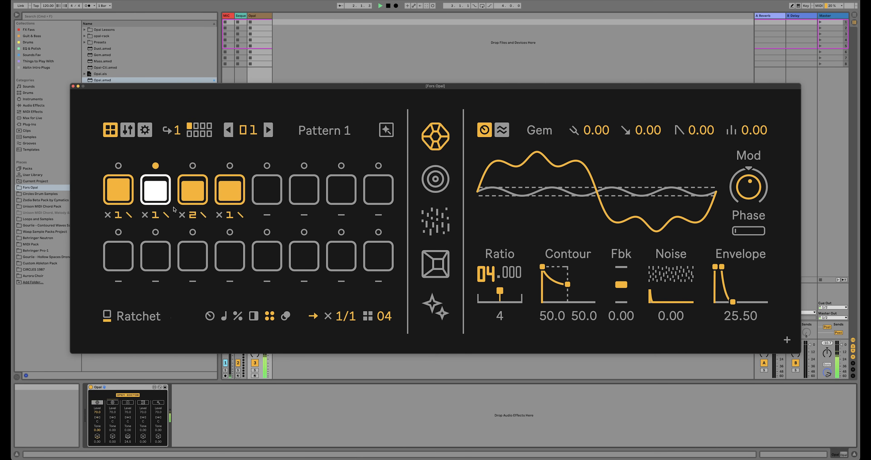
pyautogui.moveTo(230, 215)
pyautogui.mouseDown()
pyautogui.moveTo(229, 207)
pyautogui.moveTo(240, 212)
pyautogui.mouseUp()
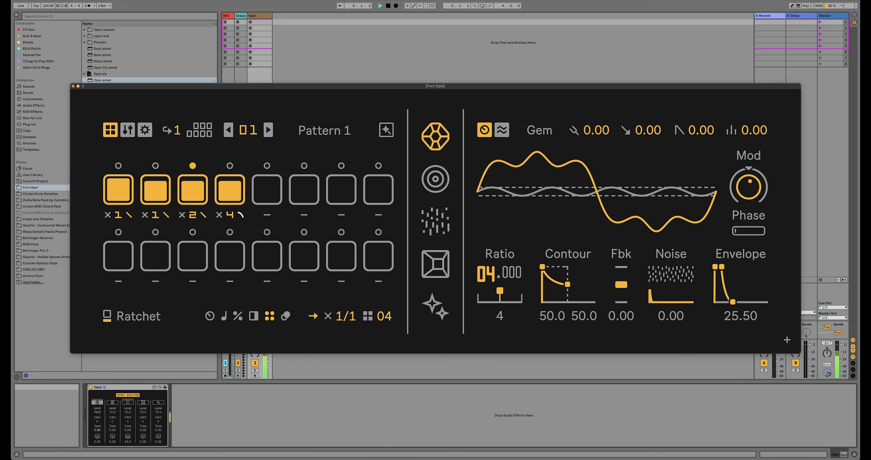
pyautogui.moveTo(230, 215); pyautogui.dragTo(228, 218)
pyautogui.moveTo(242, 218); pyautogui.dragTo(239, 219)
pyautogui.press('space')
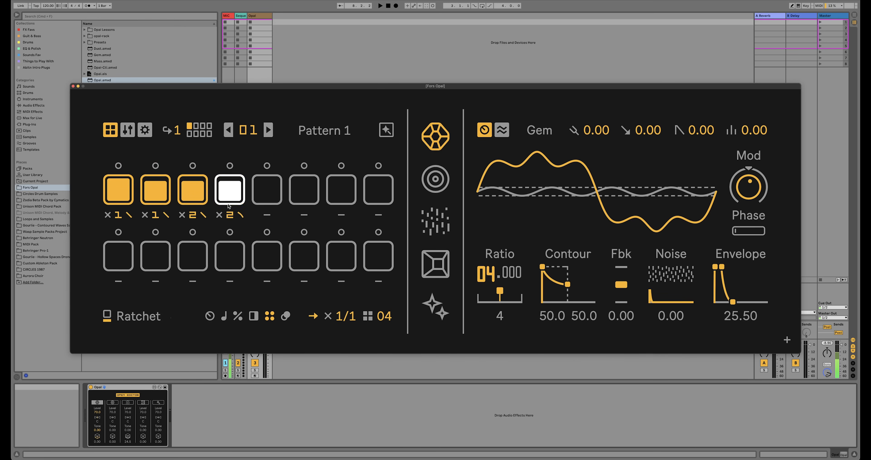
# Adjust the Nudge timing of step 2 while the pattern plays
pyautogui.click(286, 315)
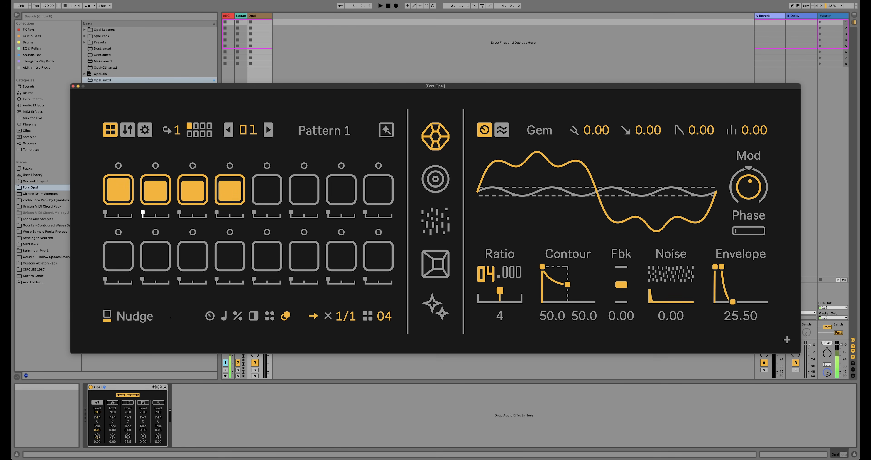
pyautogui.press('space')
pyautogui.moveTo(144, 213); pyautogui.dragTo(192, 219)
# Offset the per-step Mod Depth on steps 3 and 4, and bring up the Mod Feedback lane
pyautogui.click(215, 318)
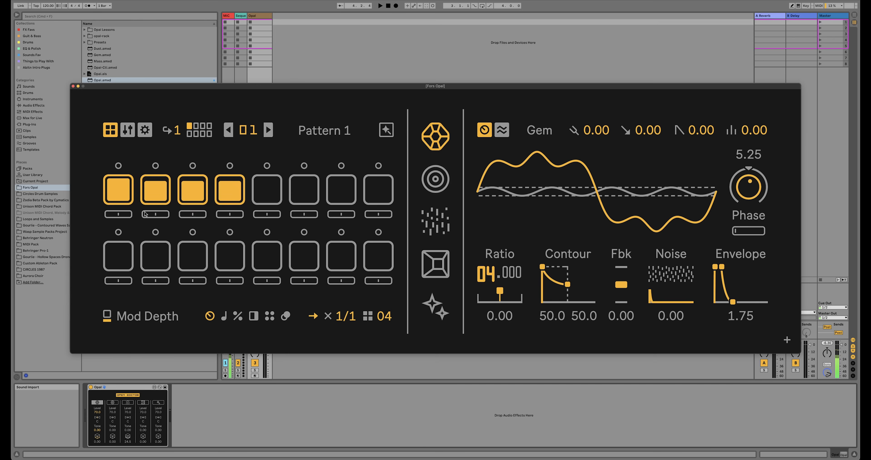
pyautogui.moveTo(227, 215); pyautogui.dragTo(228, 213)
pyautogui.click(621, 287)
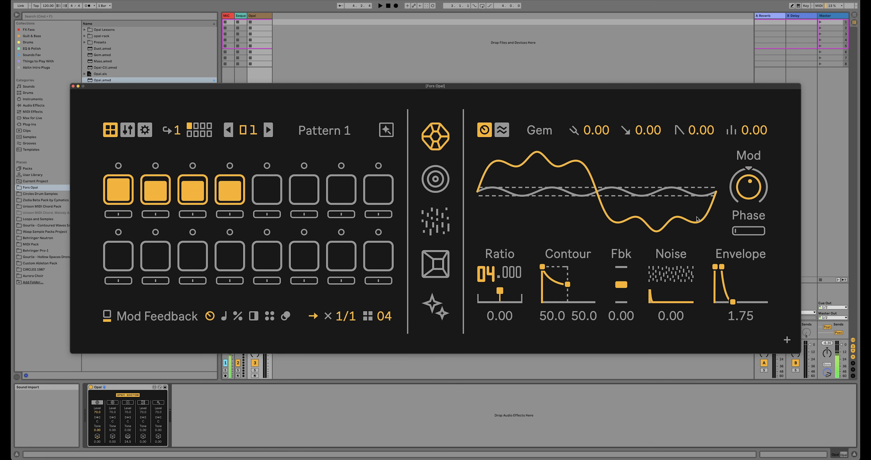
# Raise the Mix Reverb amount on step 2 and play the pattern
pyautogui.click(97, 439)
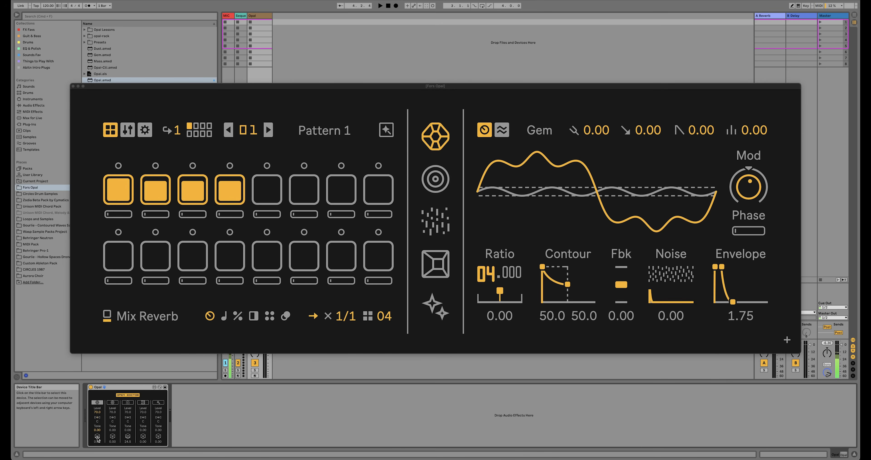
pyautogui.click(154, 216)
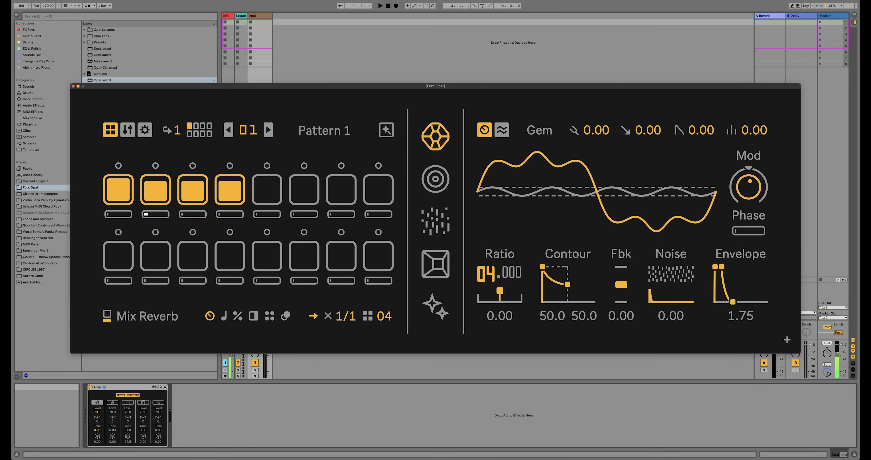
pyautogui.click(158, 407)
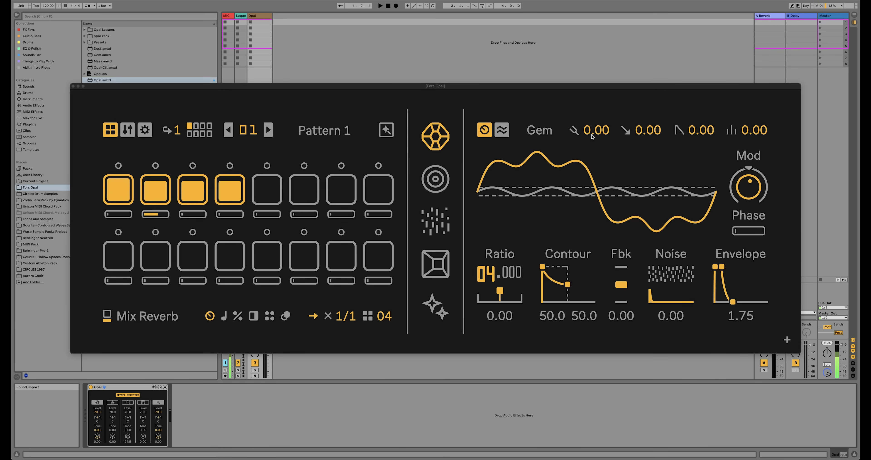
pyautogui.press('space')
# Clear the Void Reverb track's triggers on steps 1 and 9, and turn the Flux Sampler grains off
pyautogui.click(422, 311)
pyautogui.press('space')
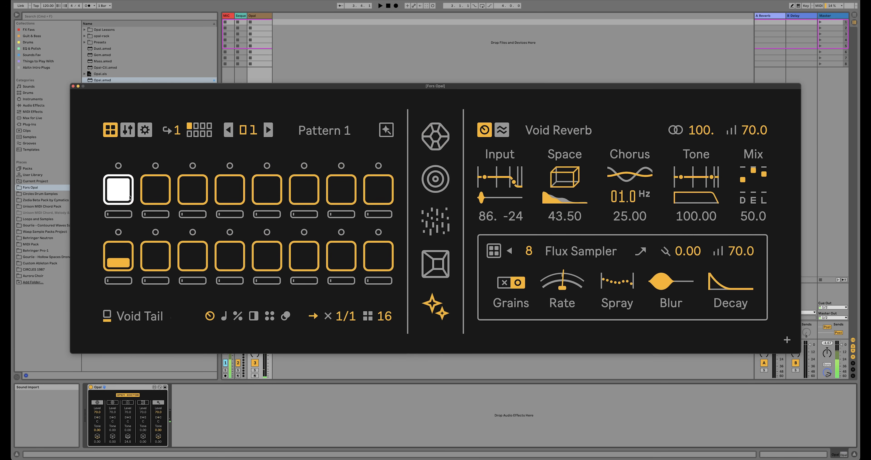
pyautogui.click(126, 194)
pyautogui.click(118, 263)
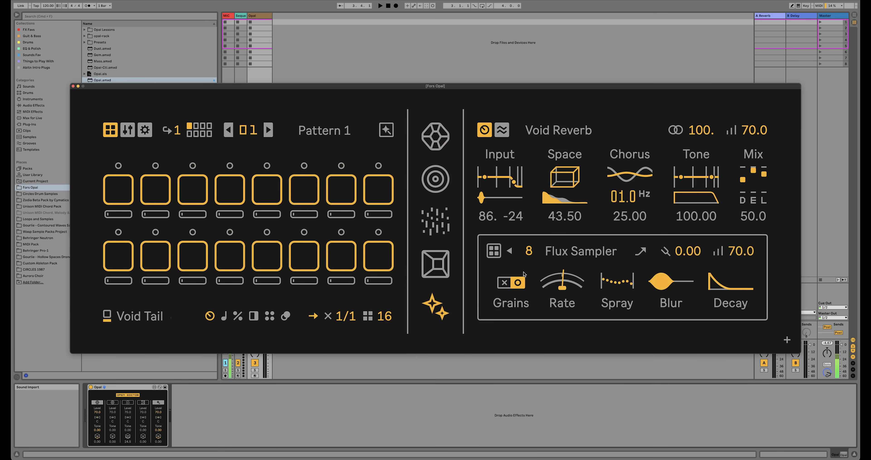
pyautogui.doubleClick(533, 255)
pyautogui.click(508, 282)
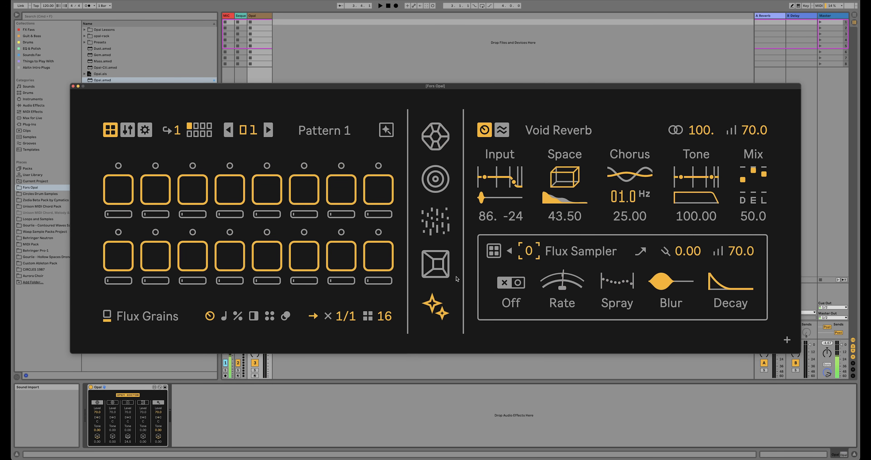
# Return to the Gem voice, play the pattern, and raise the Noise Level on steps 3 and 4
pyautogui.click(436, 136)
pyautogui.press('space')
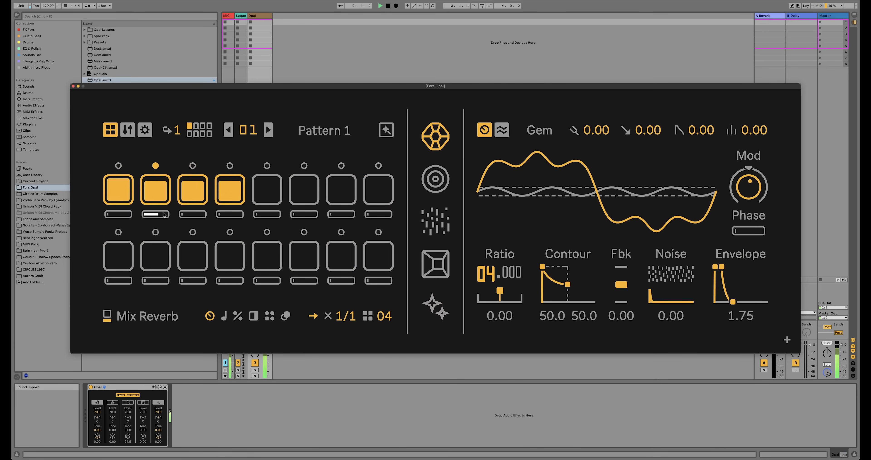
pyautogui.click(747, 190)
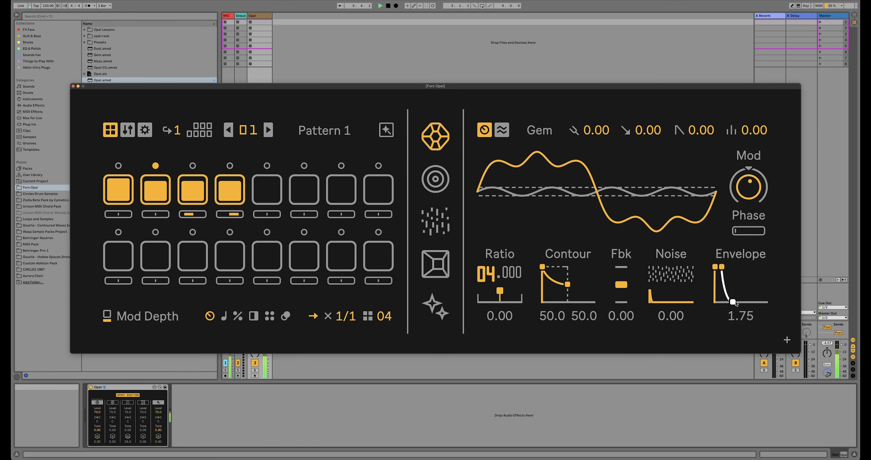
pyautogui.click(667, 292)
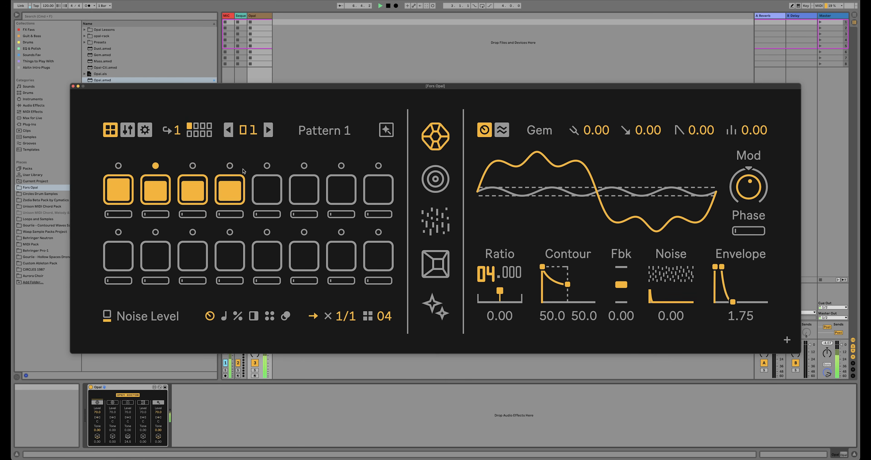
pyautogui.click(192, 214)
pyautogui.click(232, 214)
# Adjust step 4's Noise Decay and fine-tune its Noise Level
pyautogui.click(669, 300)
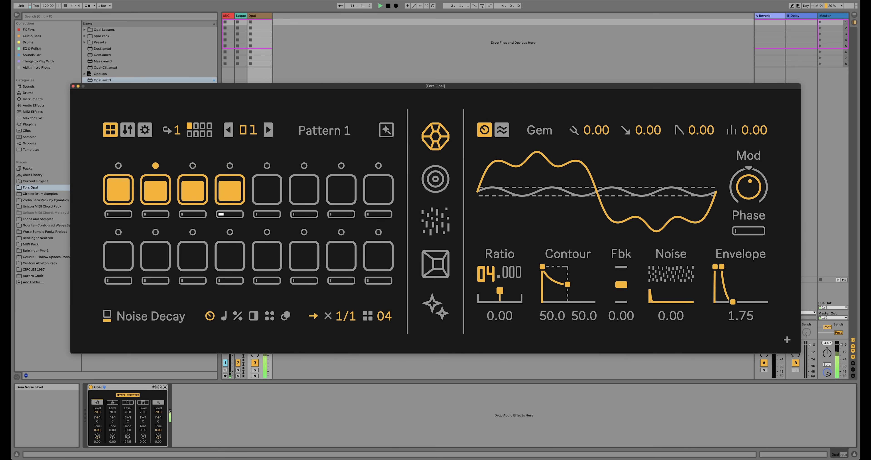
pyautogui.click(671, 275)
pyautogui.moveTo(235, 213); pyautogui.dragTo(230, 213)
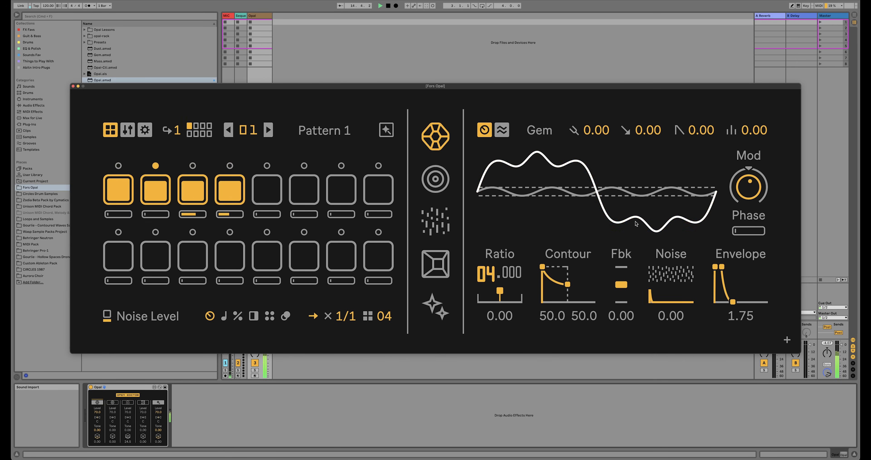
# Try a Ratio Coarse amount on step 1, reset it, and raise step 2's Ratio Coarse
pyautogui.click(488, 273)
pyautogui.moveTo(118, 220); pyautogui.dragTo(120, 215)
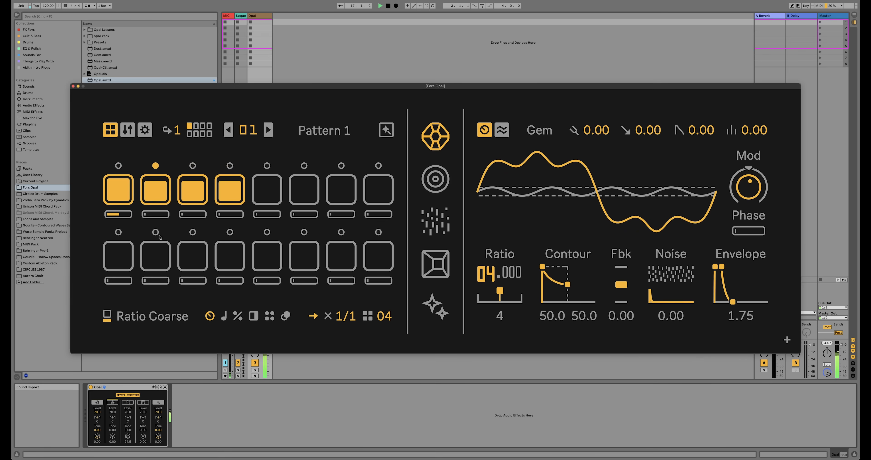
pyautogui.click(752, 230)
pyautogui.doubleClick(126, 211)
pyautogui.moveTo(146, 215); pyautogui.dragTo(158, 215)
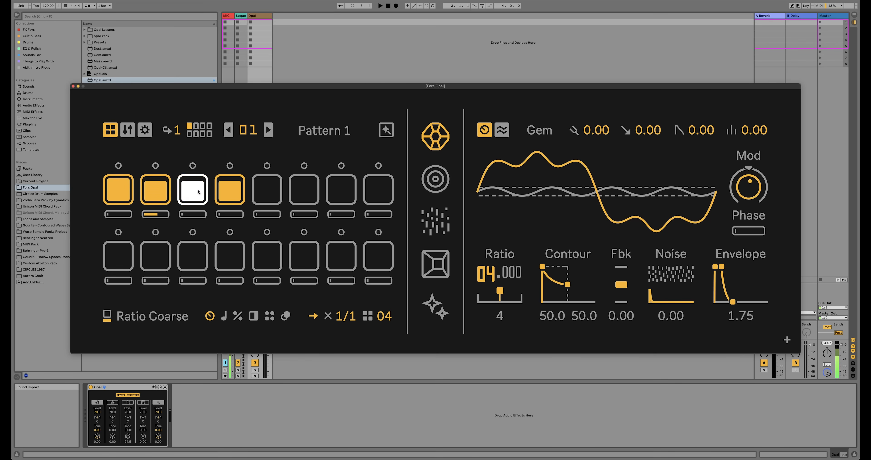
# Remove and re-add step 3's trigger to clear its per-step settings, checking the Mod Depth and Note lanes
pyautogui.click(542, 267)
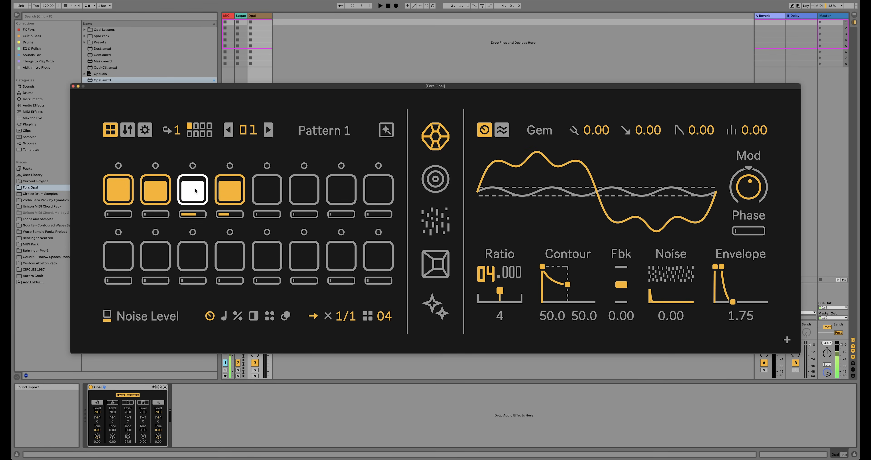
pyautogui.click(749, 186)
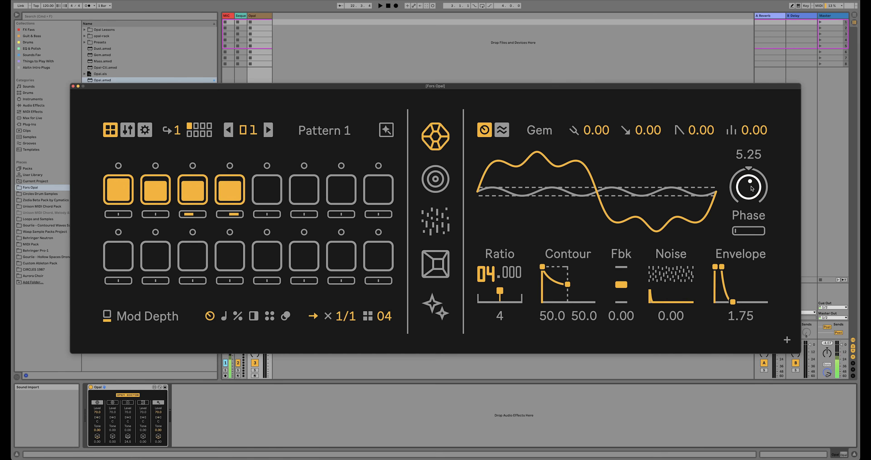
pyautogui.click(193, 192)
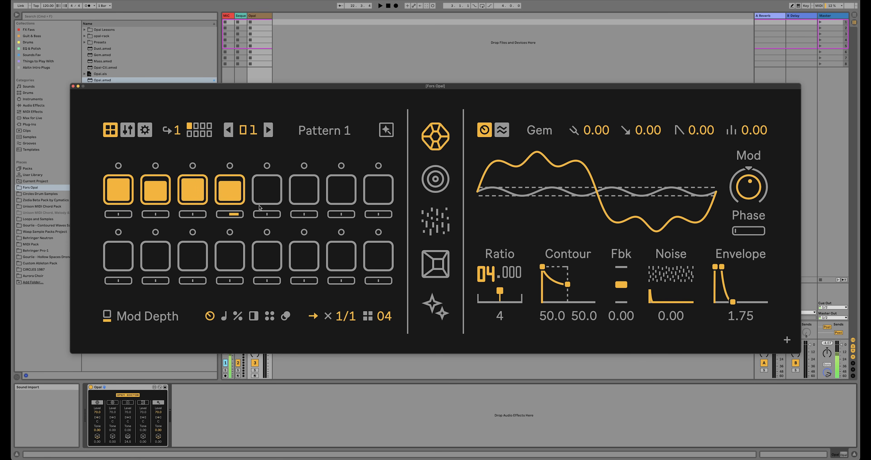
pyautogui.click(224, 316)
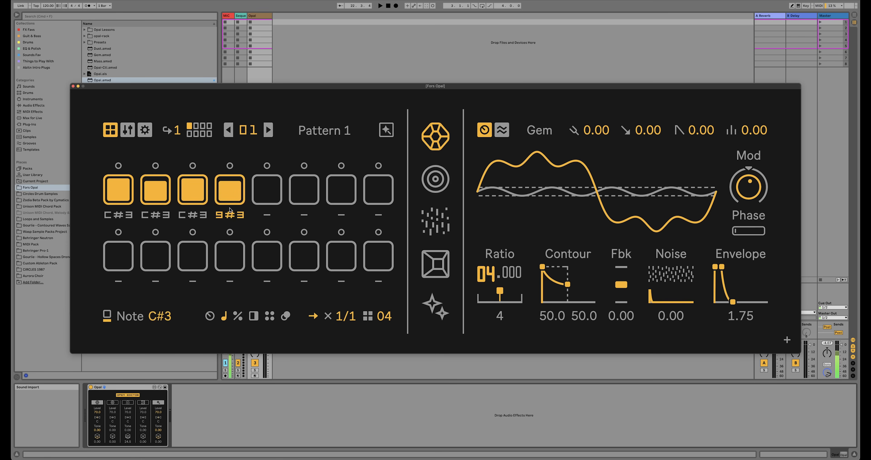
pyautogui.click(200, 196)
# Show Gem's modulation matrix and lower step 2's velocity to about half
pyautogui.click(502, 130)
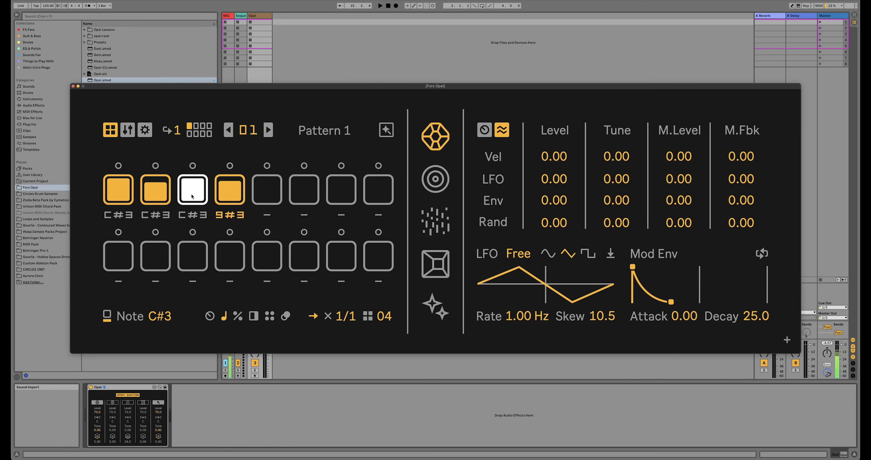
pyautogui.moveTo(160, 188); pyautogui.dragTo(160, 195)
# Set the LFO skew to 22.7, and try Sync and the sine shape before restoring Free and triangle
pyautogui.moveTo(528, 279)
pyautogui.mouseDown()
pyautogui.moveTo(555, 279)
pyautogui.moveTo(540, 279)
pyautogui.mouseUp()
pyautogui.click(520, 257)
pyautogui.click(520, 258)
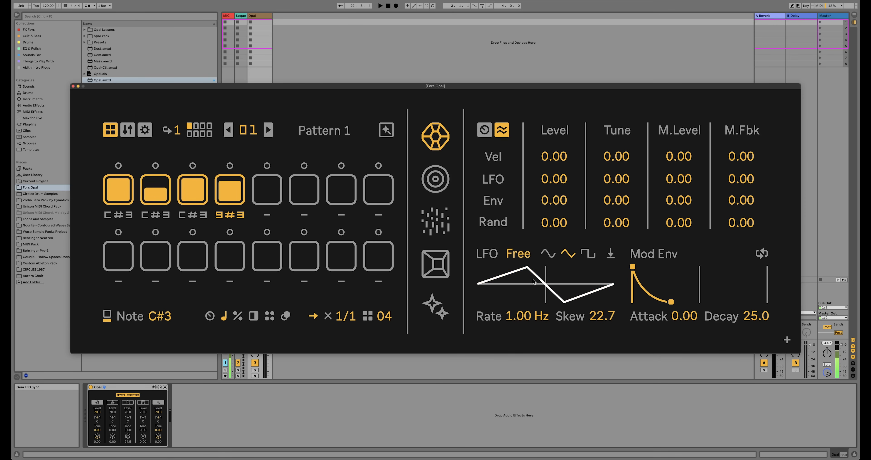
pyautogui.click(549, 254)
pyautogui.click(574, 255)
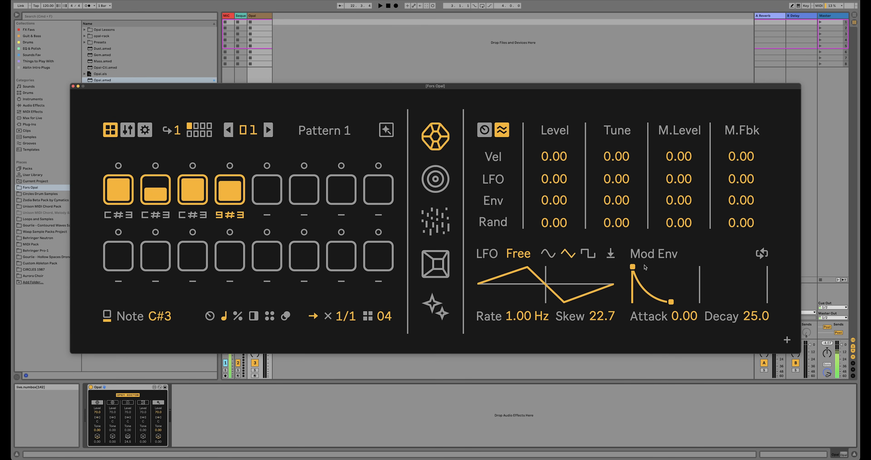
# Set the Mod Env attack to 22.7 and assign the first modulation target to Noise Level
pyautogui.moveTo(633, 266); pyautogui.dragTo(648, 266)
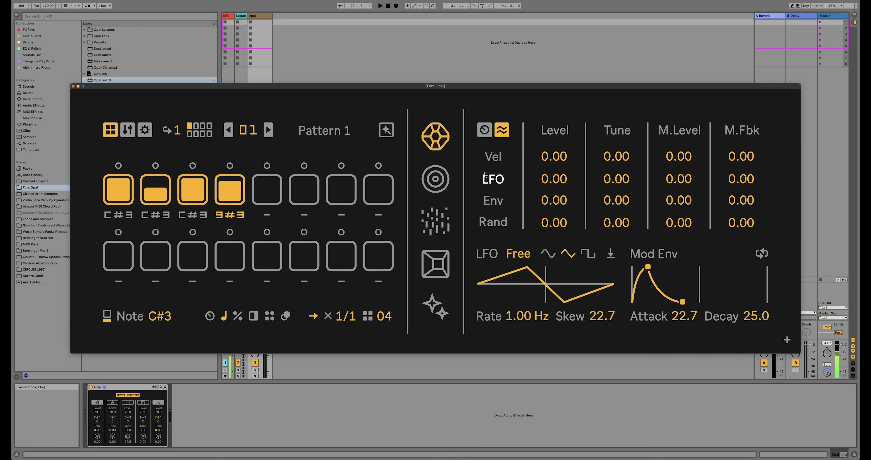
pyautogui.click(560, 133)
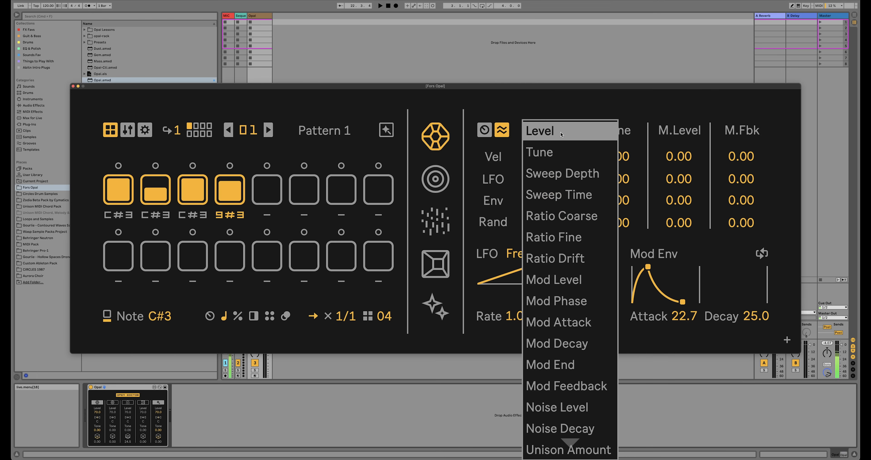
pyautogui.click(561, 131)
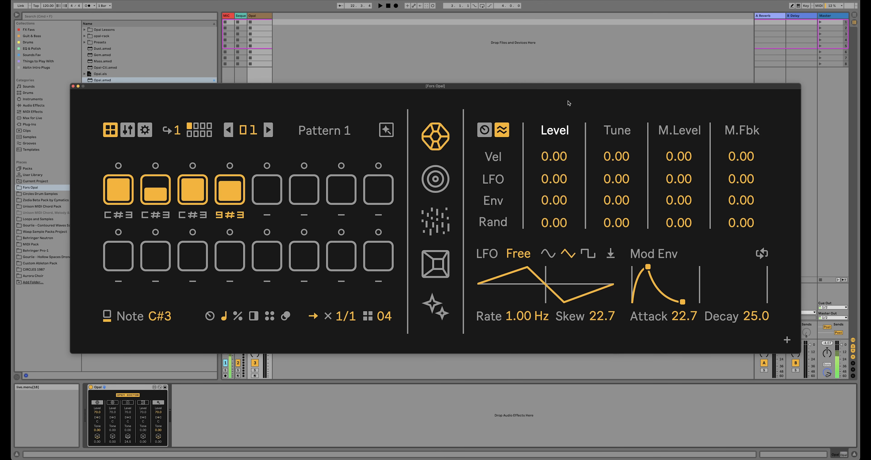
pyautogui.click(487, 130)
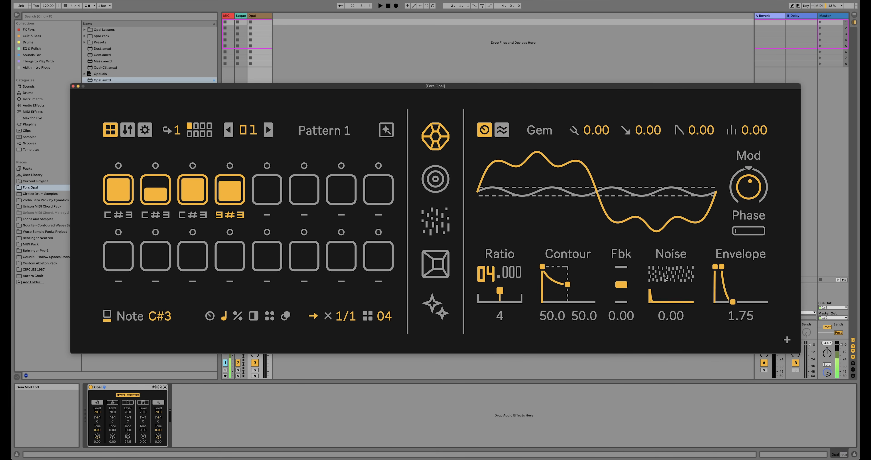
pyautogui.click(507, 129)
pyautogui.click(564, 127)
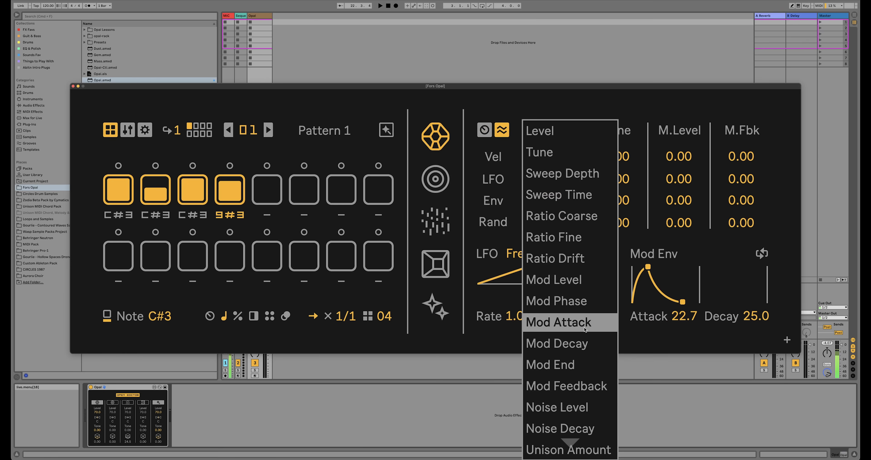
pyautogui.click(571, 396)
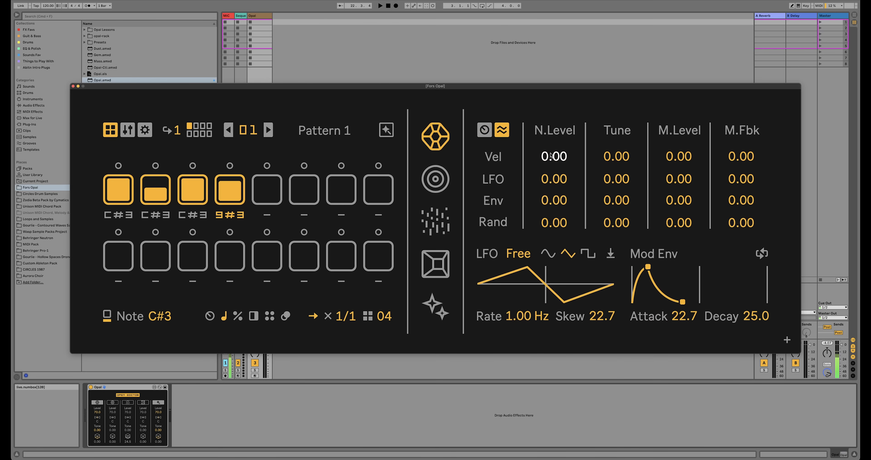
# Modulate Noise Level with the LFO at 84.25, with the LFO synced at 1/32 and skew at -5.2
pyautogui.moveTo(555, 178); pyautogui.dragTo(554, 158)
pyautogui.press('space')
pyautogui.moveTo(548, 283); pyautogui.dragTo(513, 271)
pyautogui.click(519, 255)
pyautogui.click(519, 316)
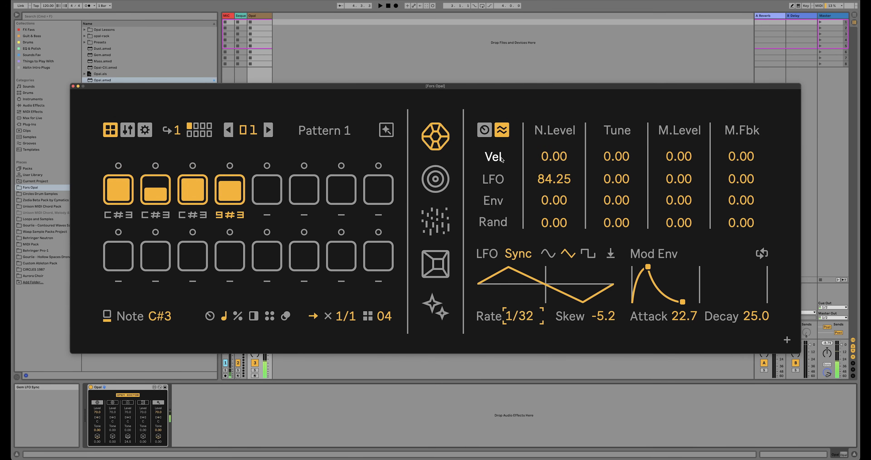
# Reset the LFO's Noise Level amount to 0.00 and bring up the LFO Rate step lane
pyautogui.moveTo(555, 179); pyautogui.dragTo(554, 222)
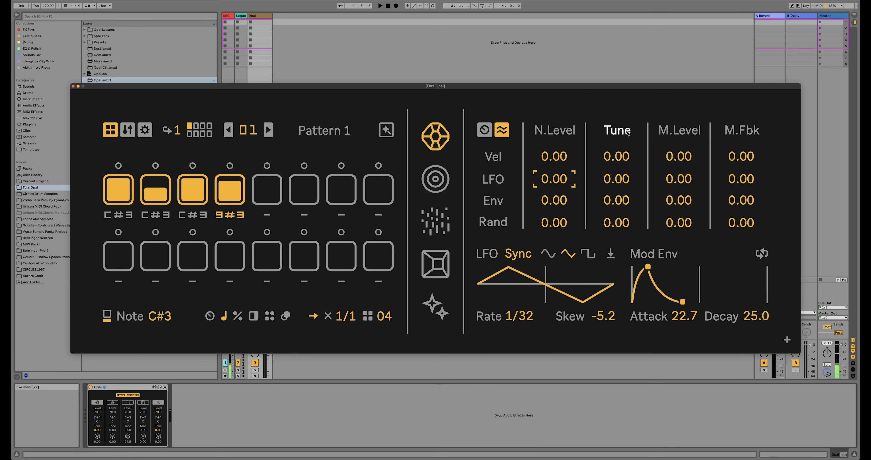
pyautogui.click(210, 316)
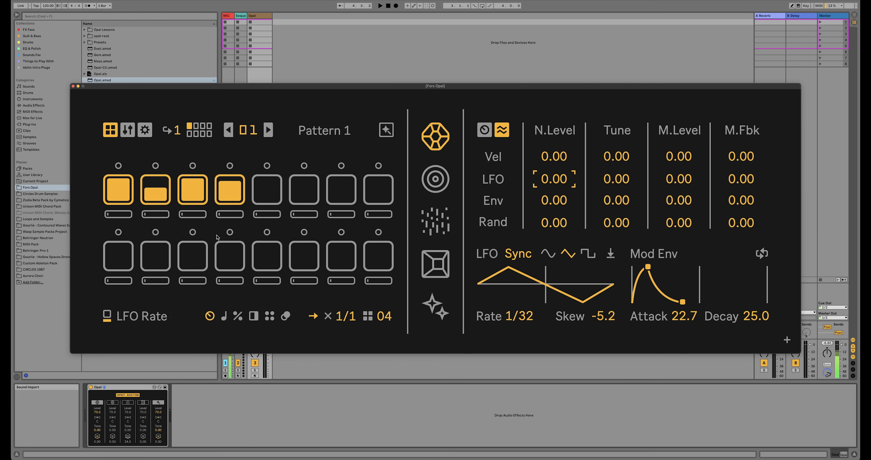
# Return to the Gem sound page, start playback and set the envelope release to 20.25
pyautogui.click(214, 205)
pyautogui.click(485, 130)
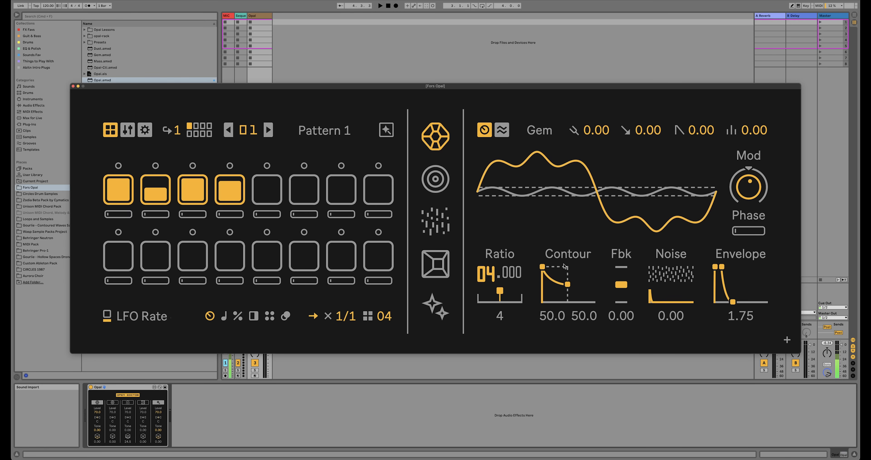
pyautogui.click(431, 186)
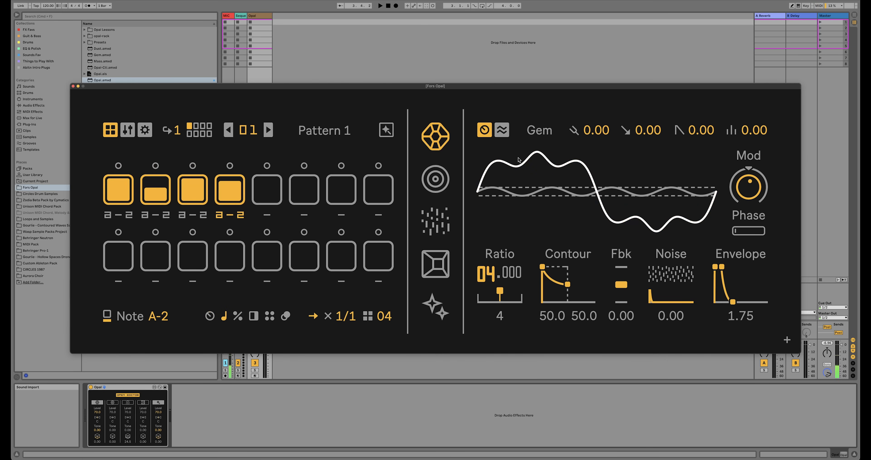
pyautogui.press('space')
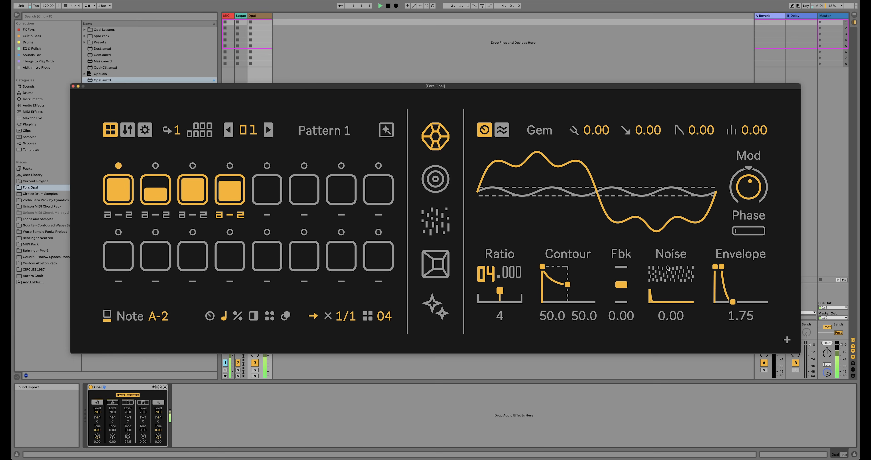
pyautogui.moveTo(733, 302); pyautogui.dragTo(731, 302)
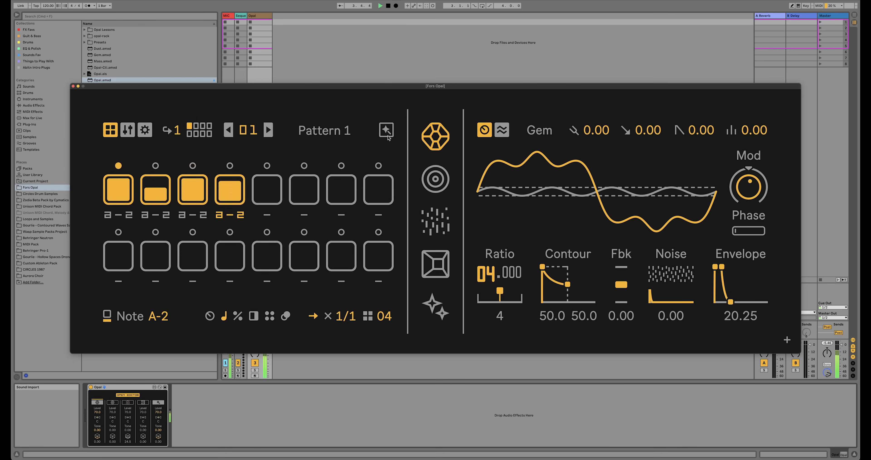
# Clear the hits on steps 1, 2 and 4 of the Mass pattern
pyautogui.click(440, 183)
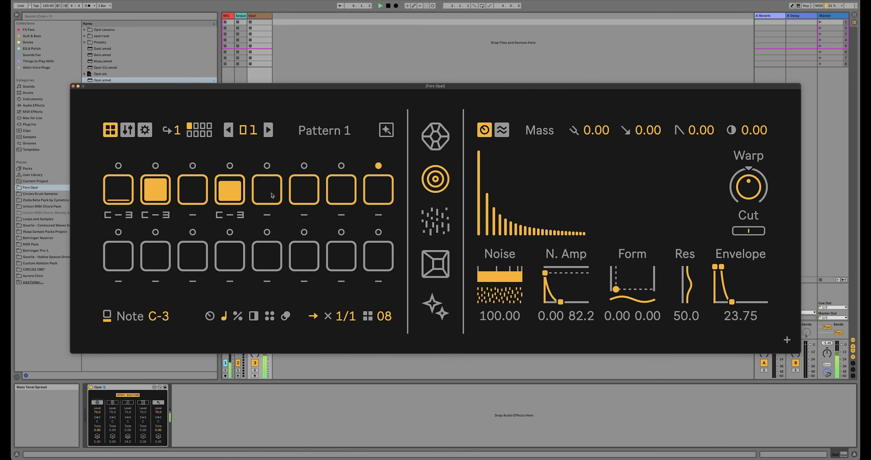
pyautogui.click(230, 190)
pyautogui.click(155, 189)
pyautogui.click(118, 189)
pyautogui.click(435, 136)
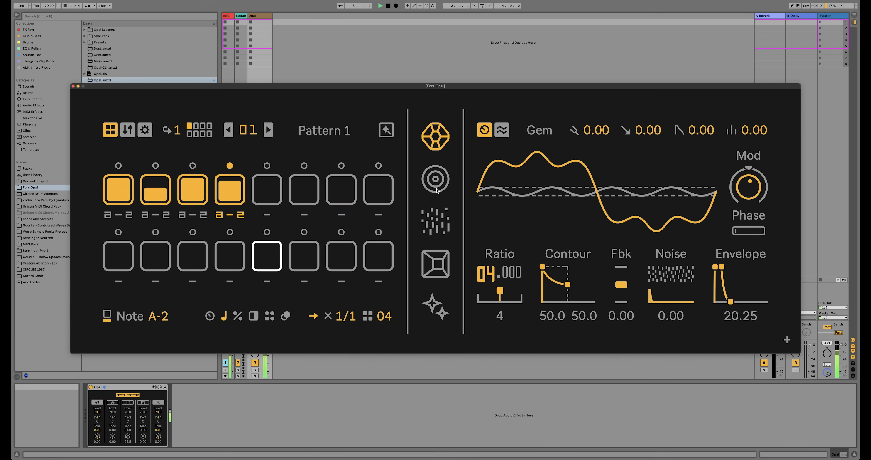
pyautogui.click(436, 177)
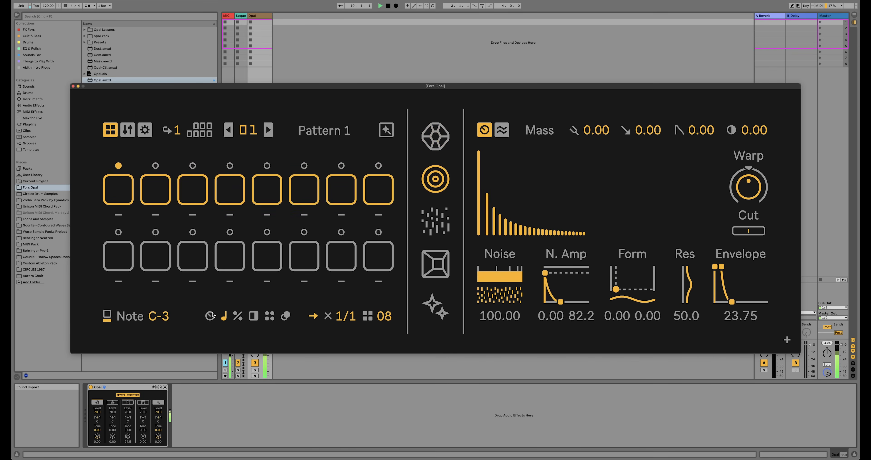
# Program A-3 hits on steps 2 and 4 of the Mass pattern and set the resonance to 64.0
pyautogui.moveTo(159, 316); pyautogui.dragTo(159, 292)
pyautogui.click(113, 402)
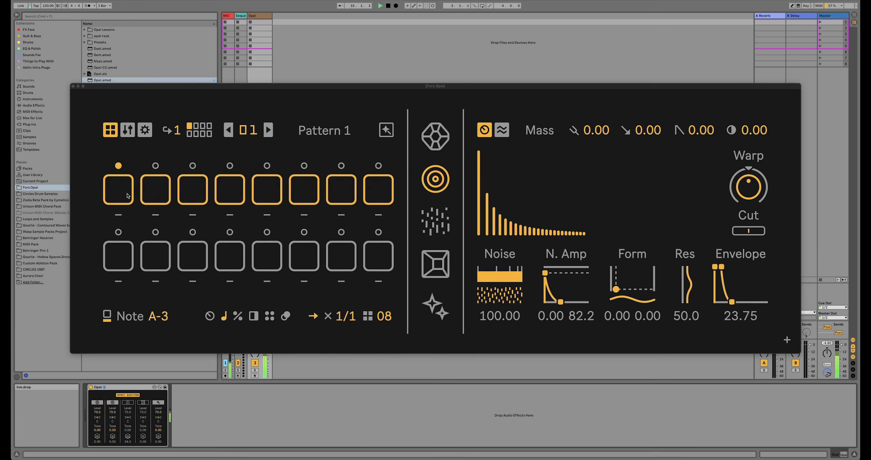
pyautogui.click(160, 187)
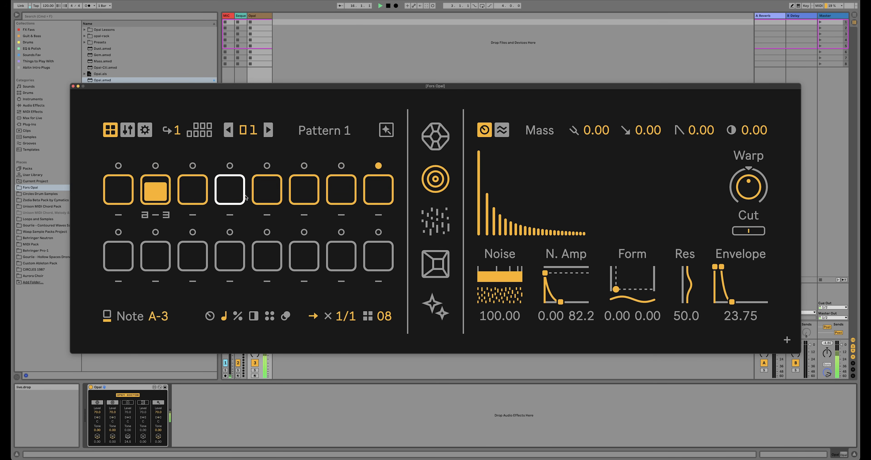
pyautogui.click(238, 190)
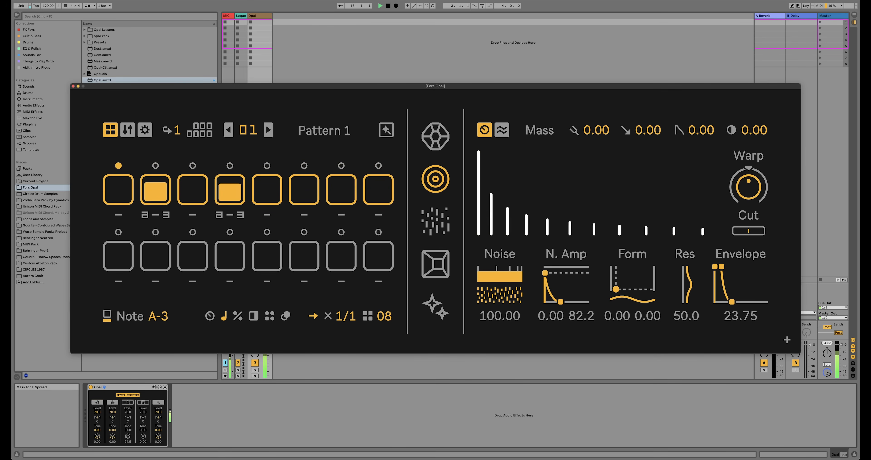
pyautogui.moveTo(686, 286)
pyautogui.mouseDown()
pyautogui.moveTo(685, 267)
pyautogui.moveTo(685, 276)
pyautogui.mouseUp()
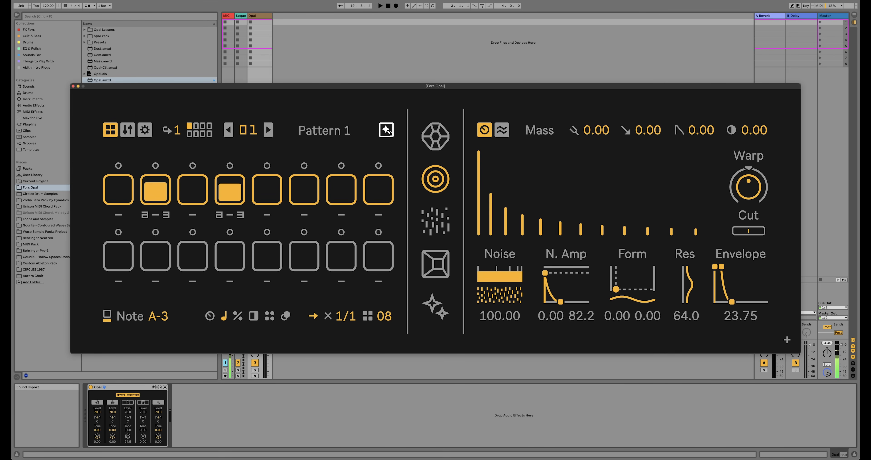
# Bring up the Randomizer and randomize the Mass sound, trying another random result during playback
pyautogui.click(387, 129)
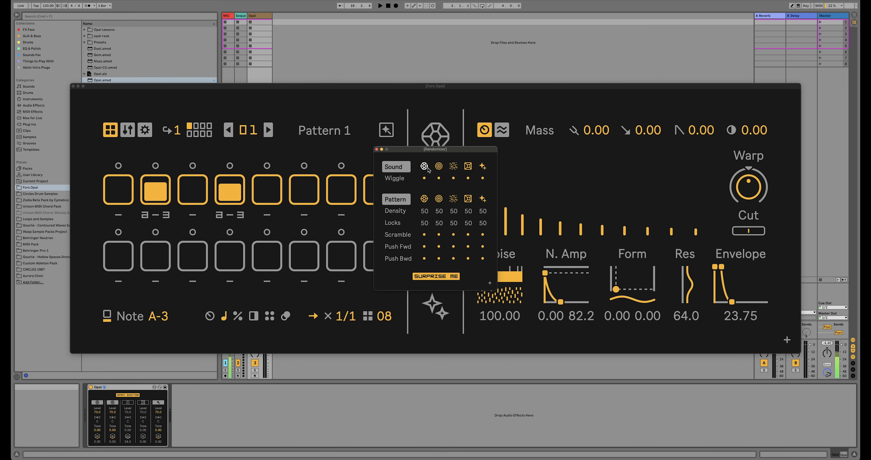
pyautogui.moveTo(433, 148); pyautogui.dragTo(541, 239)
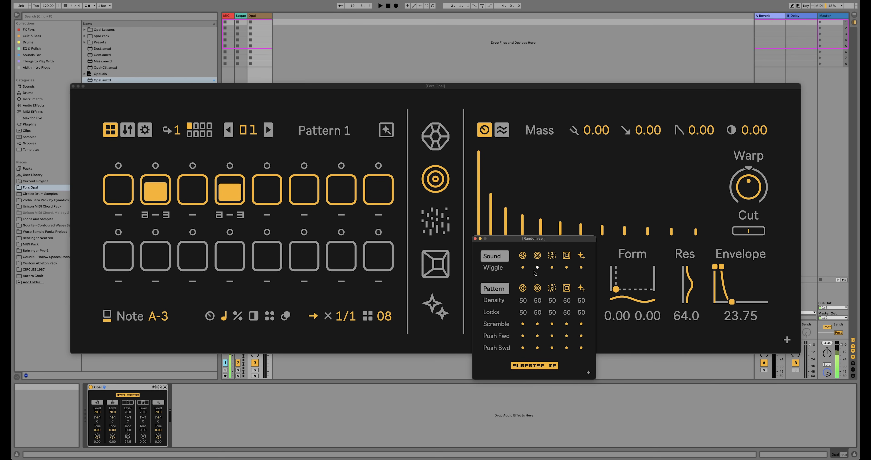
pyautogui.click(537, 256)
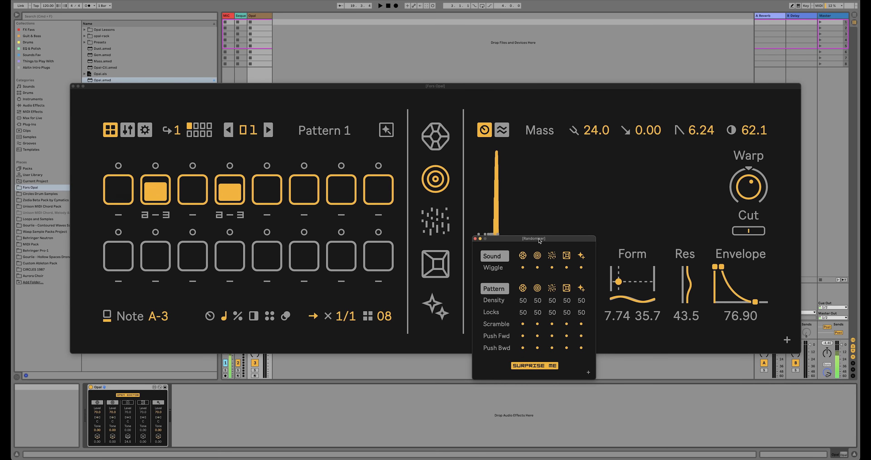
pyautogui.moveTo(539, 241); pyautogui.dragTo(529, 242)
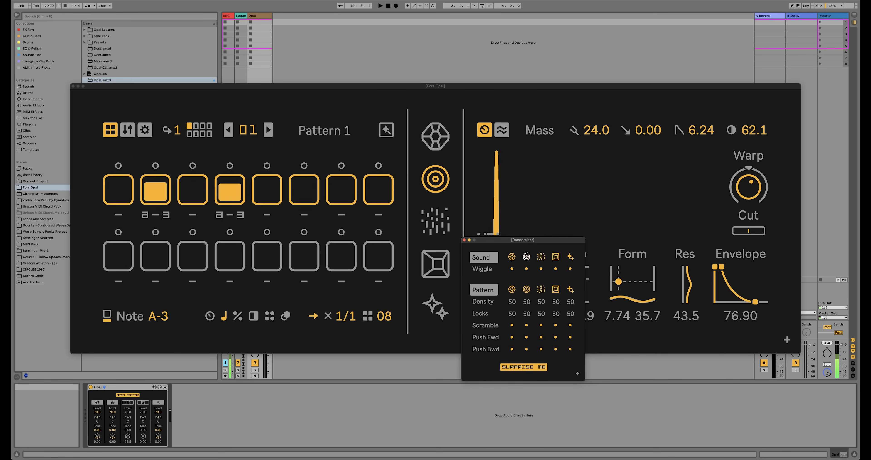
pyautogui.press('space')
pyautogui.click(527, 256)
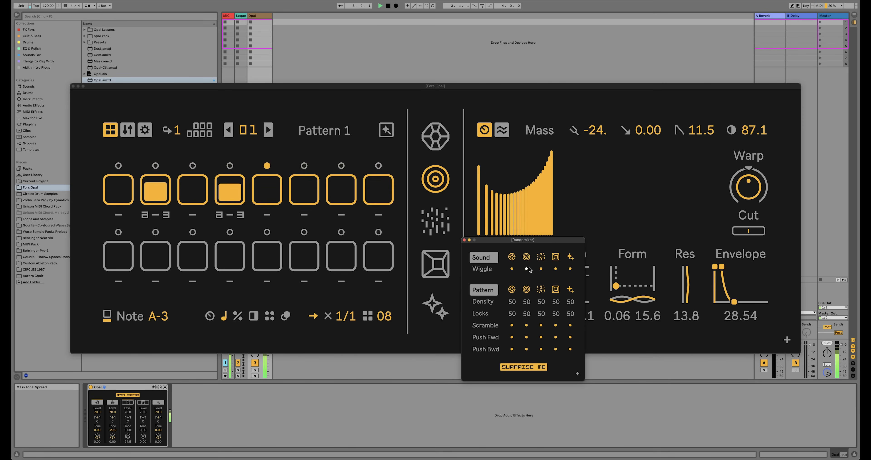
# Apply the Randomizer's Wiggle to the Mass sound, keeping the sound parameters uncovered
pyautogui.moveTo(537, 239); pyautogui.dragTo(412, 234)
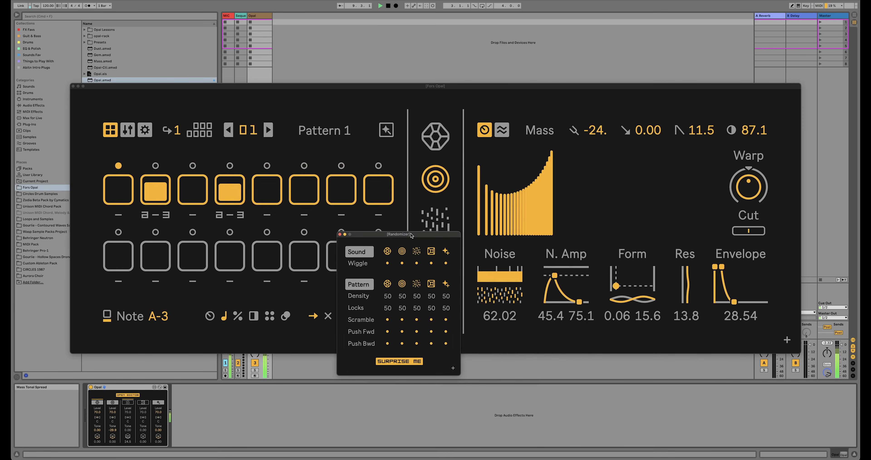
pyautogui.click(402, 263)
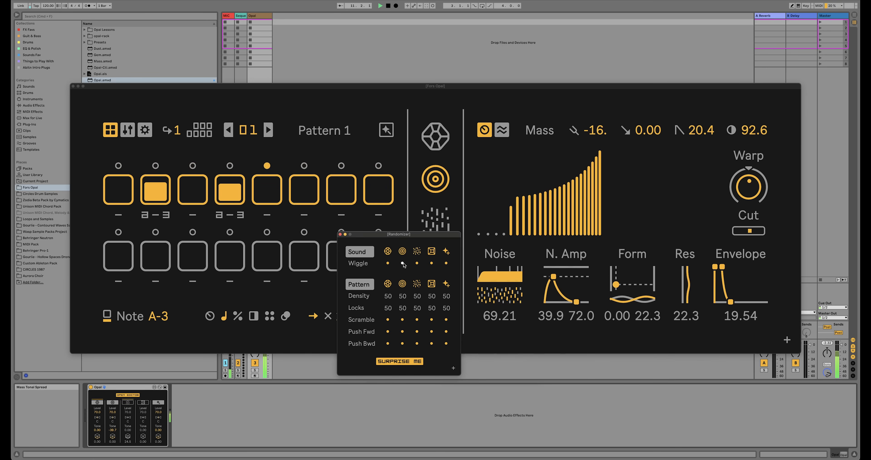
pyautogui.moveTo(408, 236); pyautogui.dragTo(400, 213)
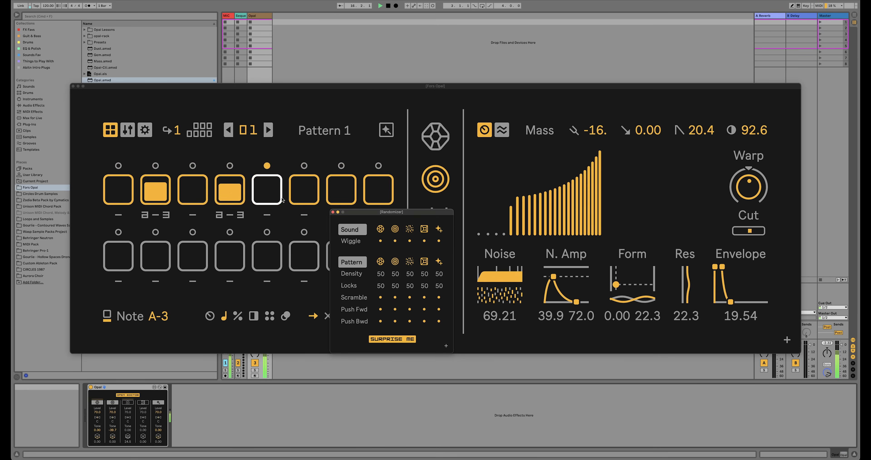
# Display the per-step parameter lanes for Mass, from Tonal Warp to Noise Attack
pyautogui.moveTo(392, 212); pyautogui.dragTo(516, 199)
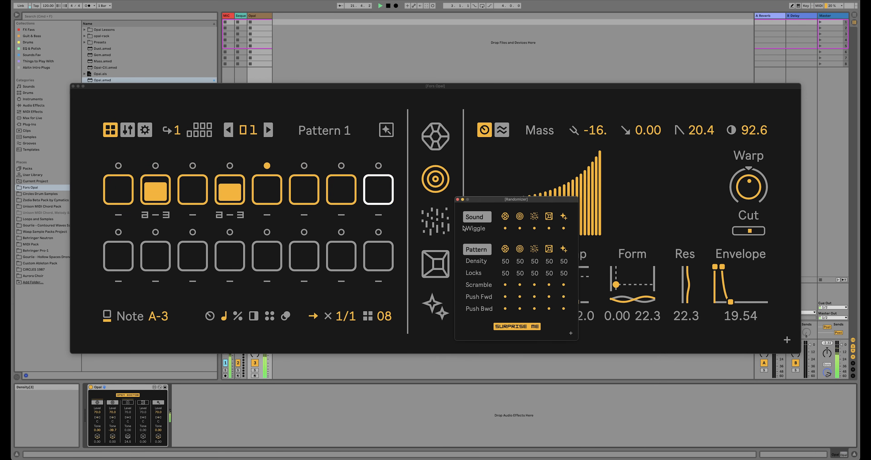
pyautogui.click(209, 317)
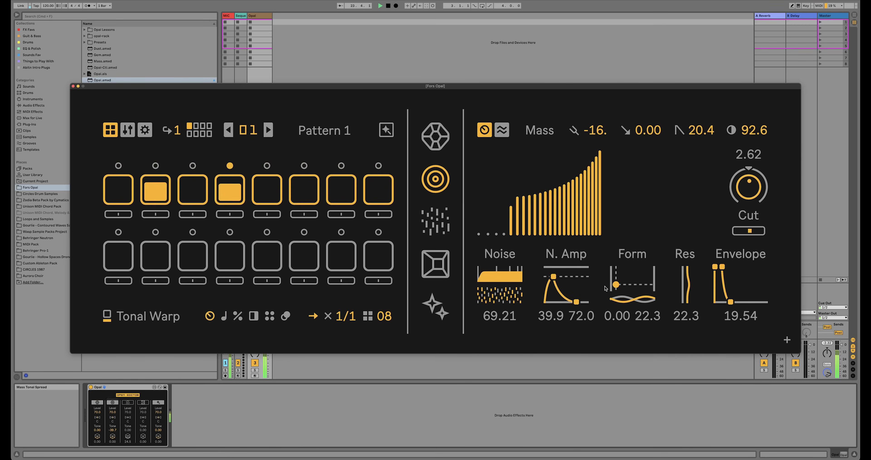
pyautogui.click(555, 279)
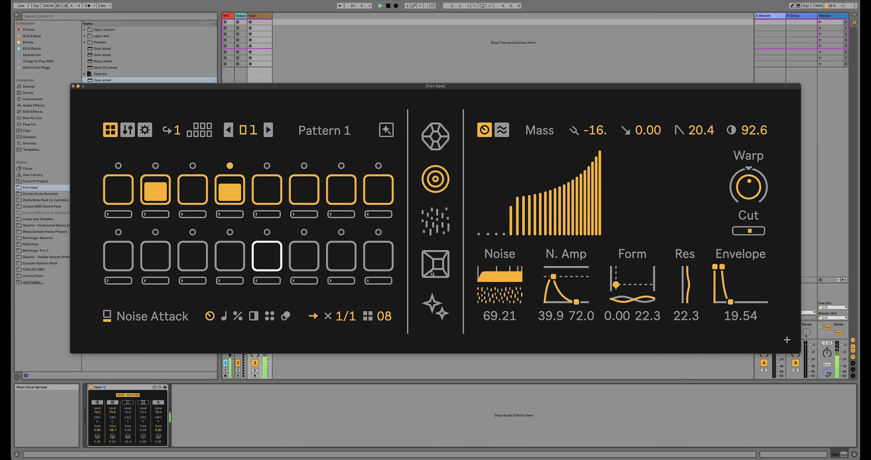
# Randomize the Mass pattern with Density at 71 and Locks at 14
pyautogui.click(388, 132)
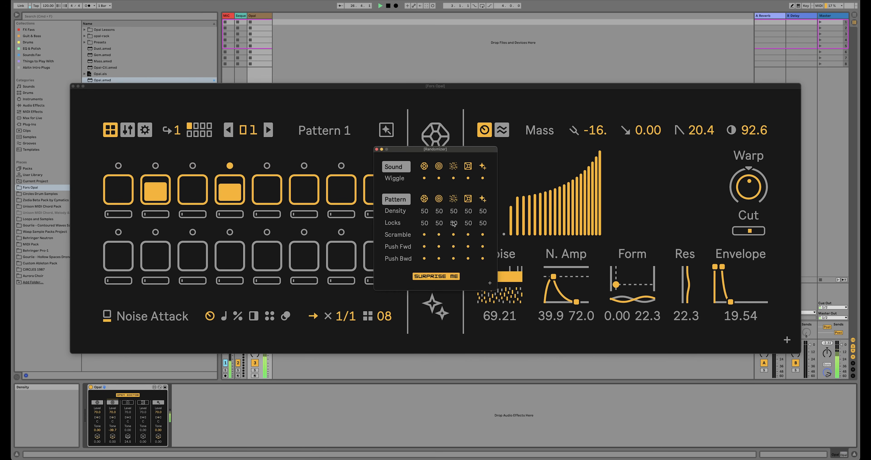
pyautogui.moveTo(453, 211)
pyautogui.mouseDown()
pyautogui.moveTo(454, 202)
pyautogui.moveTo(439, 206)
pyautogui.mouseUp()
pyautogui.moveTo(439, 223); pyautogui.dragTo(439, 234)
pyautogui.click(439, 198)
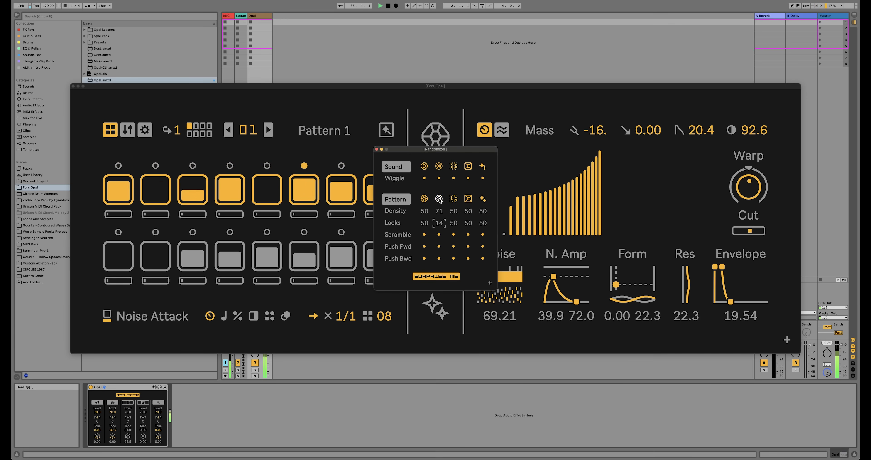
# Extend the Mass pattern to 16 steps and generate two more random patterns for it
pyautogui.moveTo(432, 153); pyautogui.dragTo(470, 152)
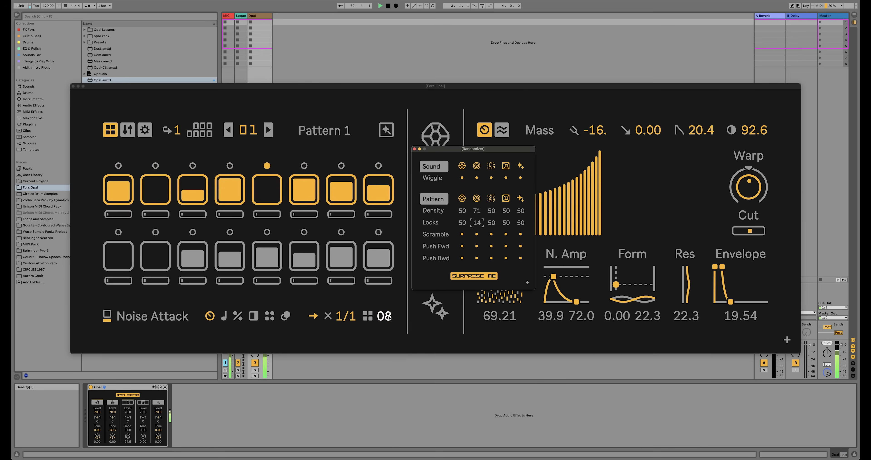
pyautogui.moveTo(389, 317); pyautogui.dragTo(389, 294)
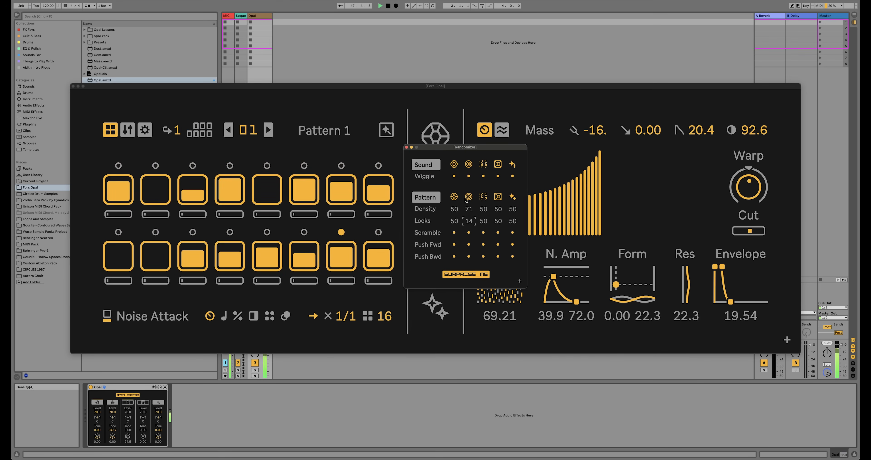
pyautogui.click(469, 197)
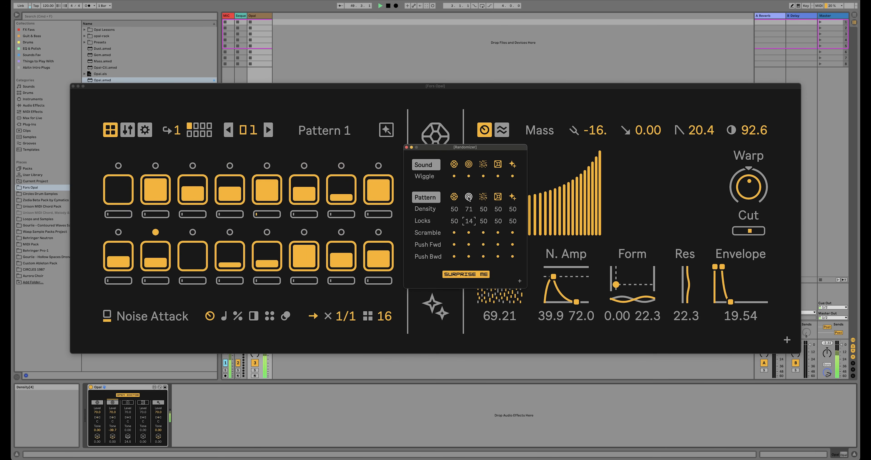
pyautogui.click(469, 197)
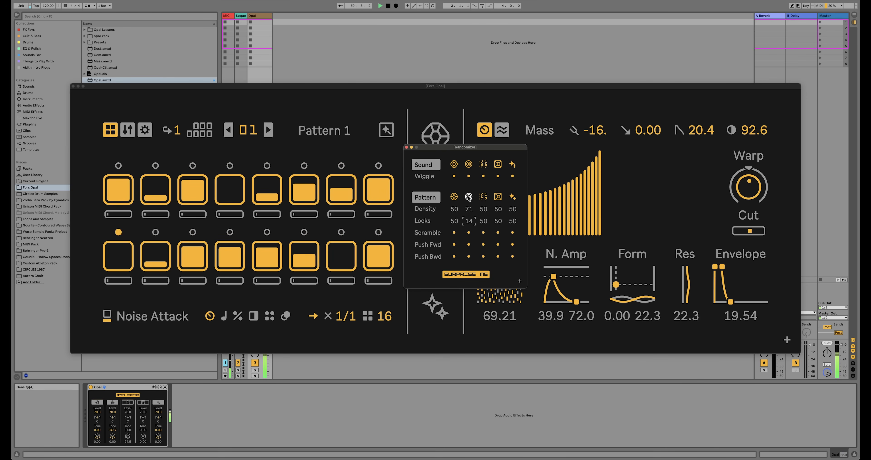
# Randomize the Mass pattern with Locks at 90, and again with Locks at 13
pyautogui.moveTo(469, 221); pyautogui.dragTo(472, 221)
pyautogui.click(468, 197)
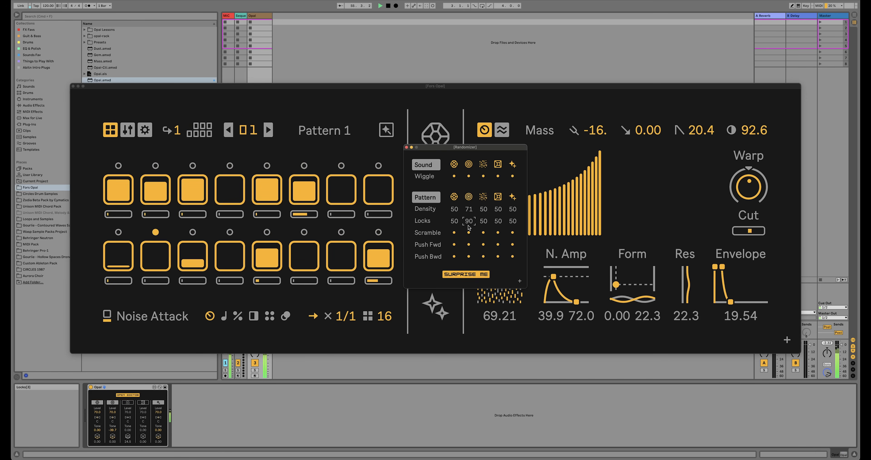
pyautogui.click(469, 232)
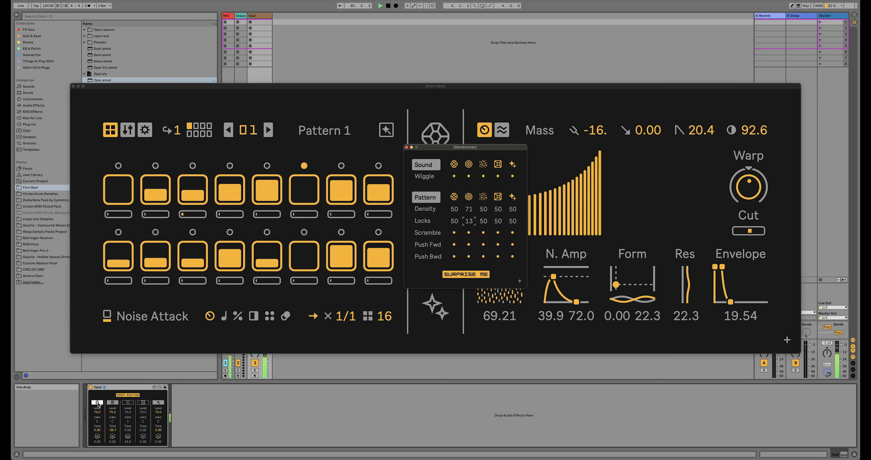
# Mute Gem and reshape the Mass sound with tune 0.00, tilt 43.0, form 42.0 and 24.3, resonance 100 and envelope release 12.54
pyautogui.click(98, 404)
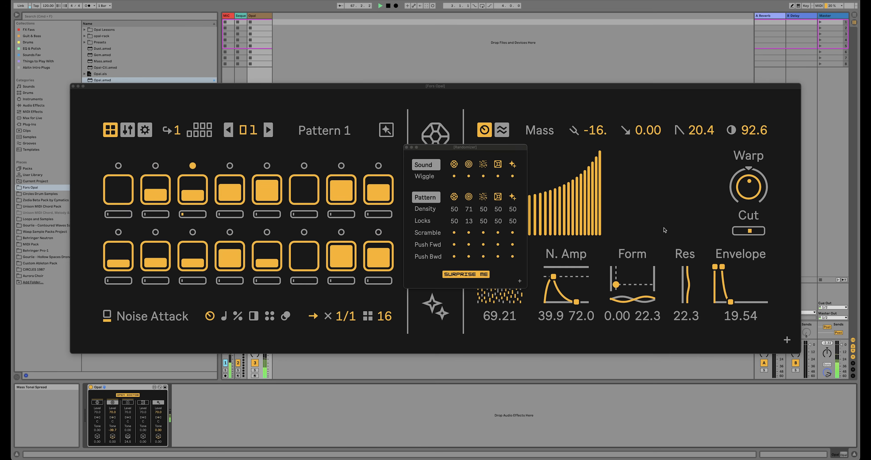
pyautogui.moveTo(732, 302); pyautogui.dragTo(734, 302)
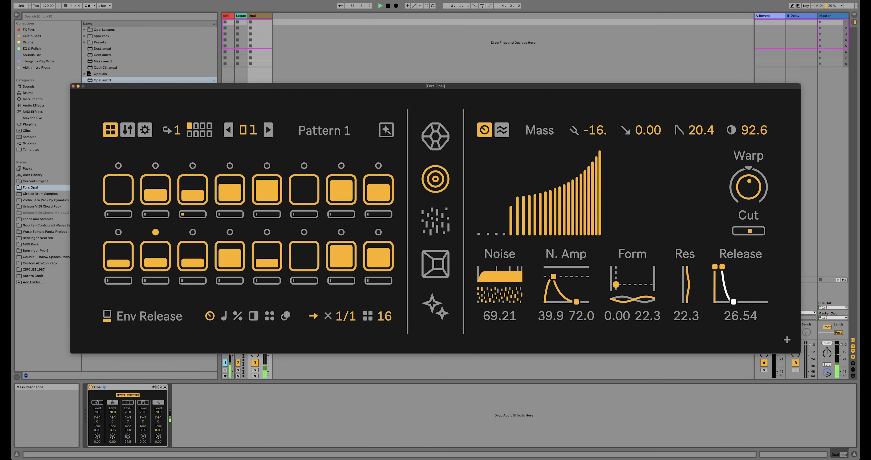
pyautogui.click(384, 131)
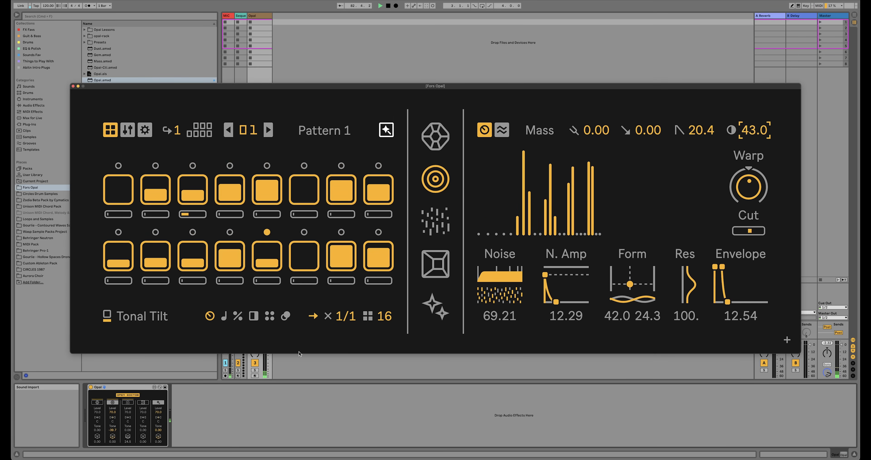
# Set the Mass mixer Tone to -12.1, unmute Gem and bring the Randomizer back up
pyautogui.moveTo(113, 430)
pyautogui.mouseDown()
pyautogui.moveTo(112, 418)
pyautogui.moveTo(113, 432)
pyautogui.mouseUp()
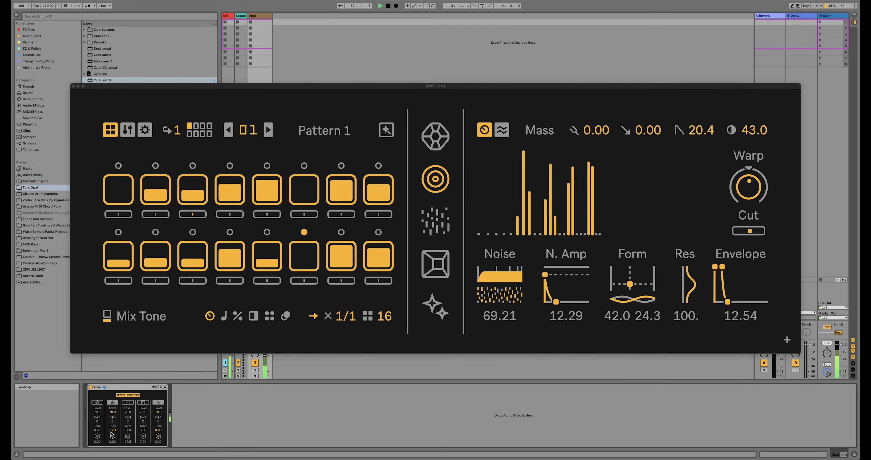
pyautogui.click(100, 404)
pyautogui.click(389, 137)
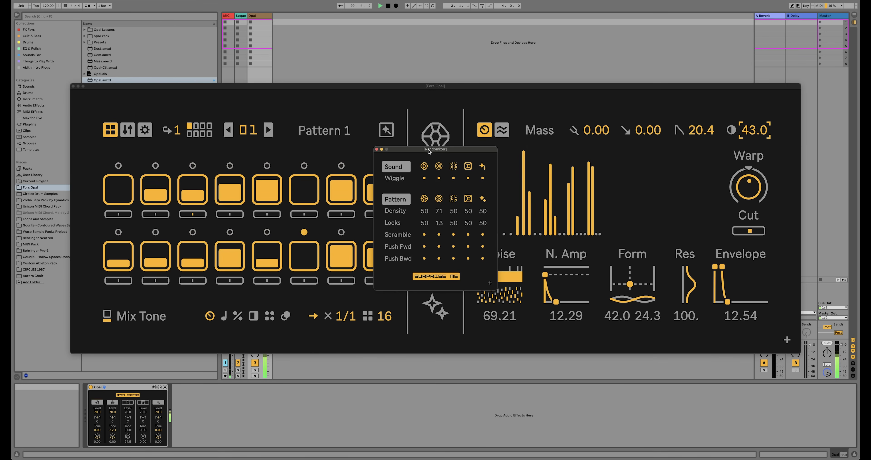
# Scramble the Mass pattern and push it forward with the Randomizer
pyautogui.moveTo(432, 151); pyautogui.dragTo(464, 155)
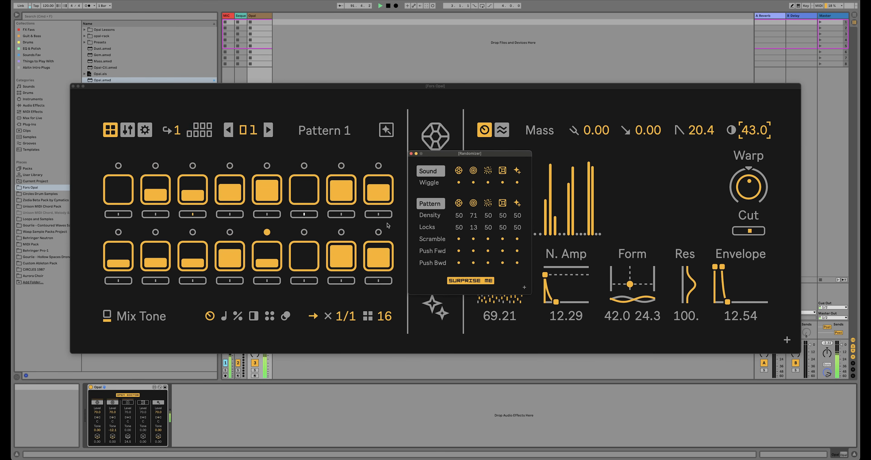
pyautogui.click(474, 239)
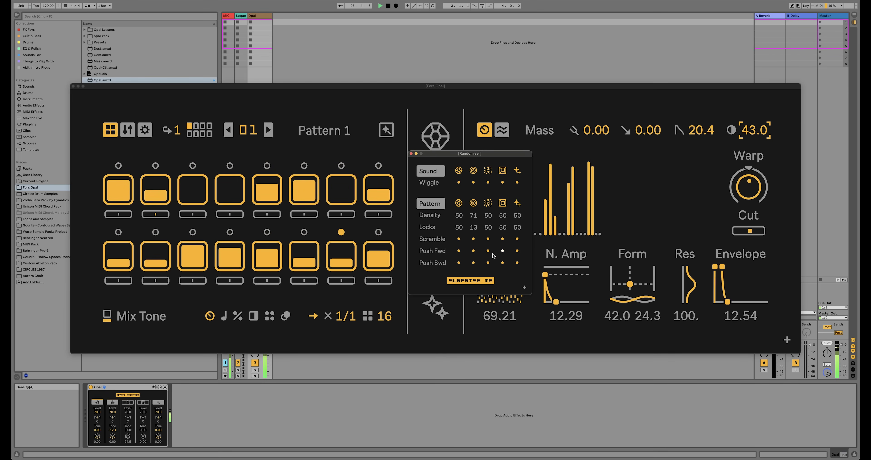
pyautogui.click(474, 251)
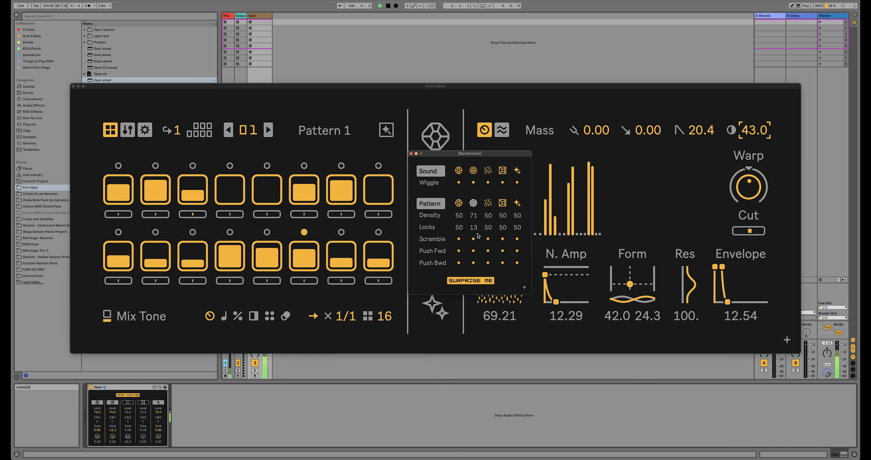
# Randomize the Mass pattern with Density around 61 and Locks at 8, and push it backward
pyautogui.moveTo(473, 227); pyautogui.dragTo(474, 219)
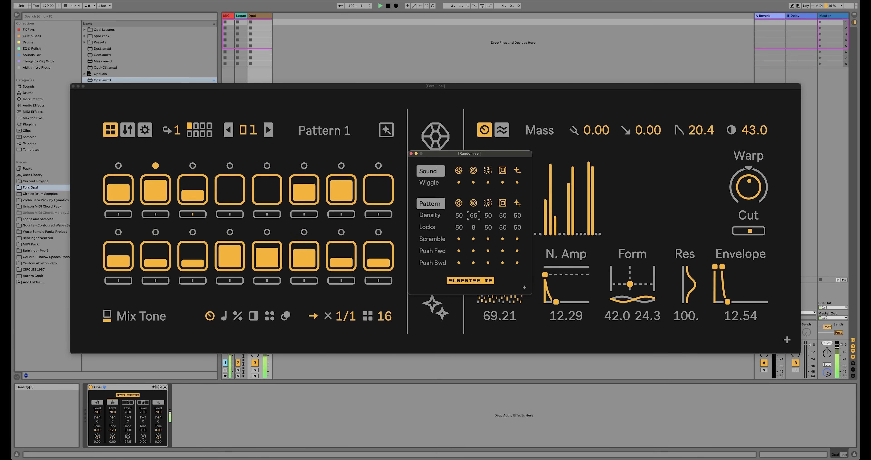
pyautogui.click(473, 203)
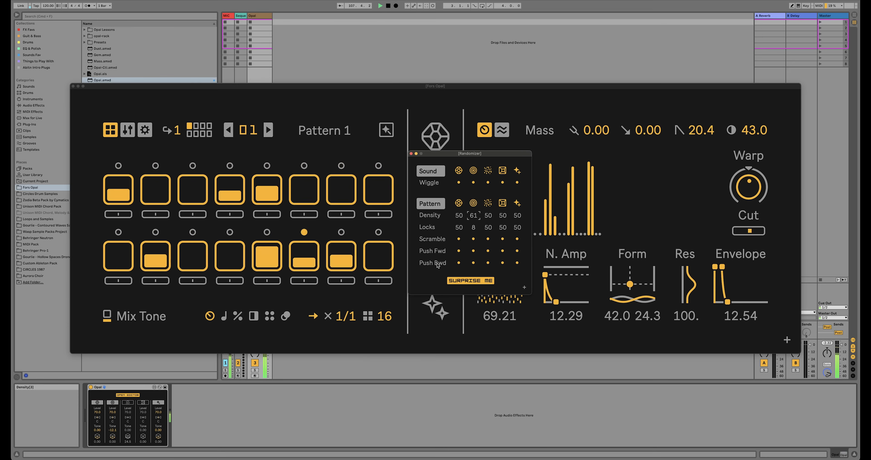
pyautogui.click(474, 263)
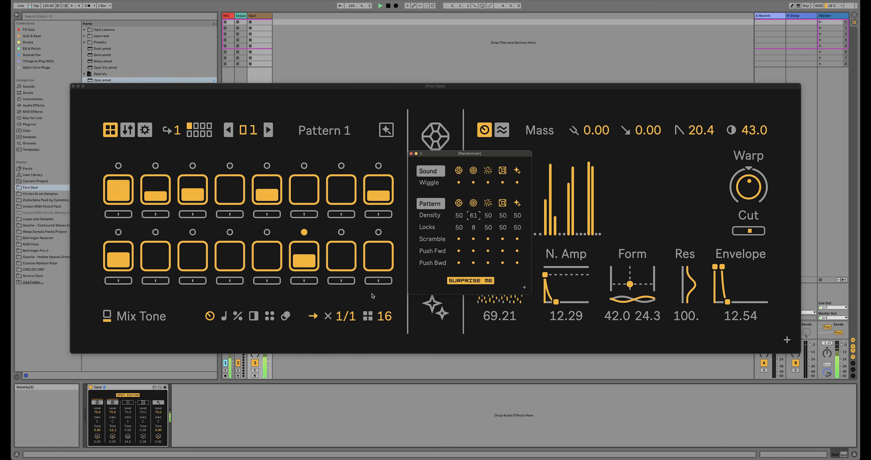
# Shorten the Mass pattern to 4 steps at a 1/2 rate and look through its probability, modulo and ratchet values
pyautogui.moveTo(388, 315); pyautogui.dragTo(388, 344)
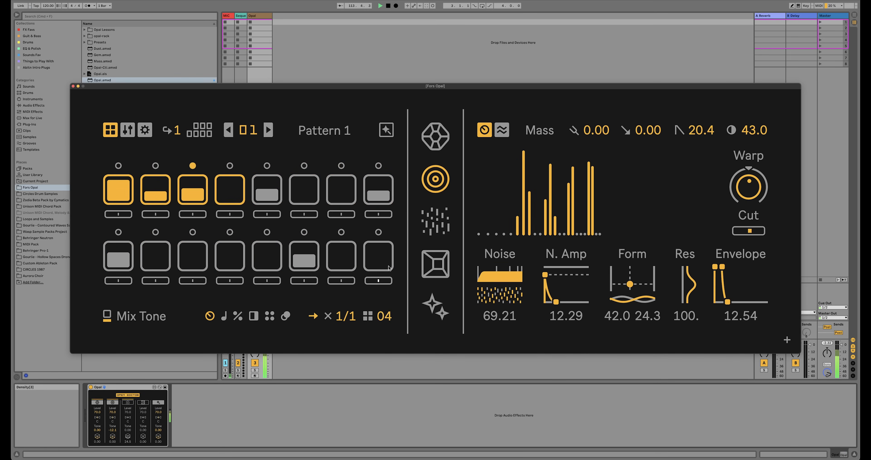
pyautogui.moveTo(350, 316); pyautogui.dragTo(349, 320)
pyautogui.click(238, 316)
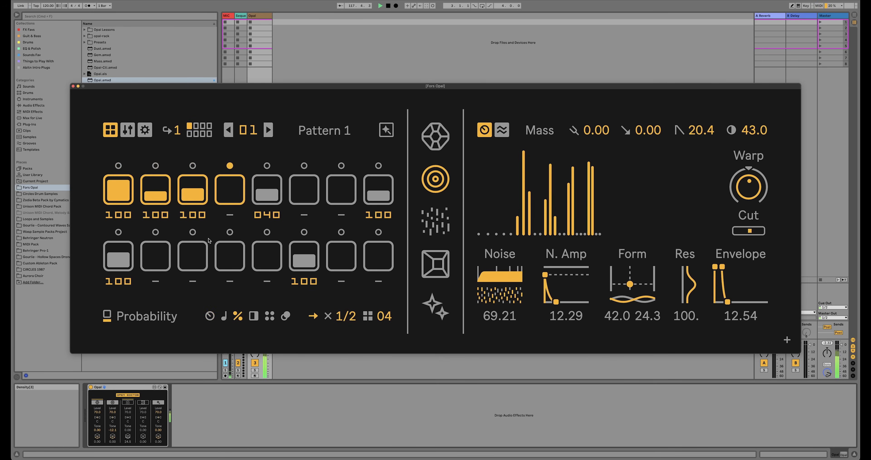
pyautogui.click(254, 317)
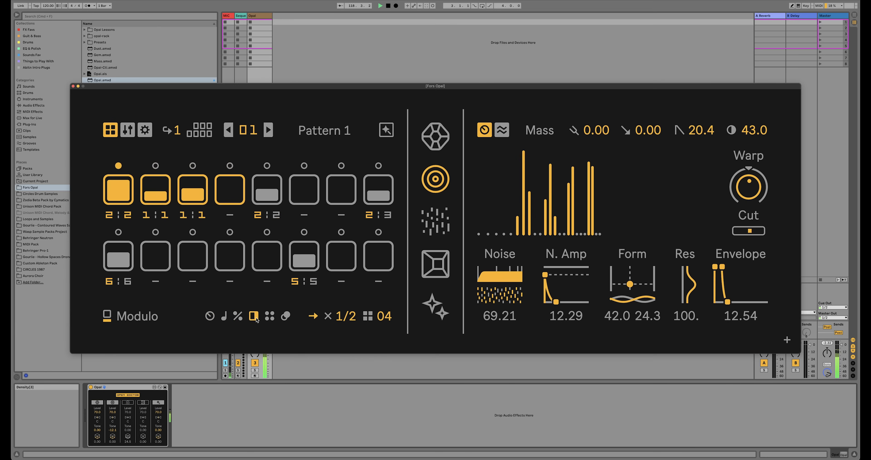
pyautogui.click(272, 317)
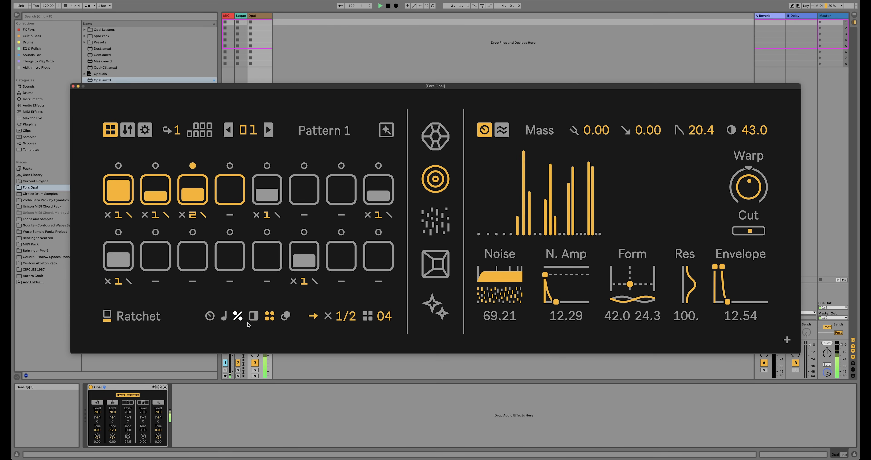
# Give Mass step 3 a modulo cycle of 2 and set step 2's probability to 79
pyautogui.click(254, 316)
pyautogui.moveTo(201, 215); pyautogui.dragTo(200, 212)
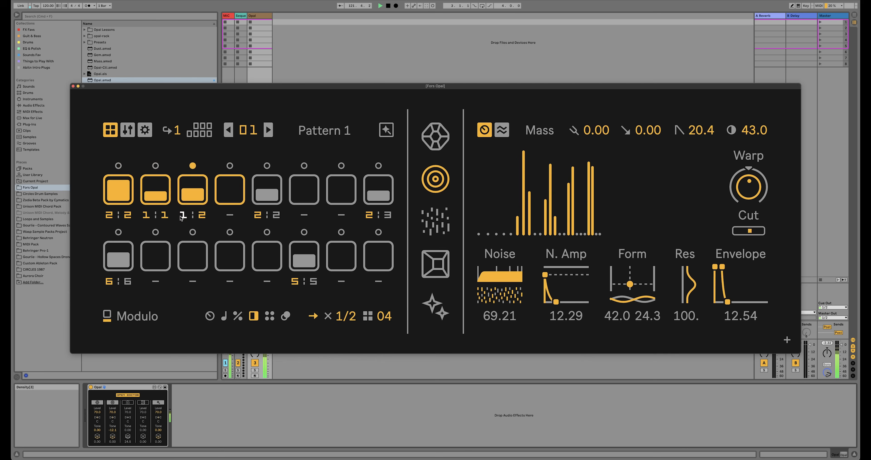
pyautogui.moveTo(183, 217); pyautogui.dragTo(183, 212)
pyautogui.click(237, 316)
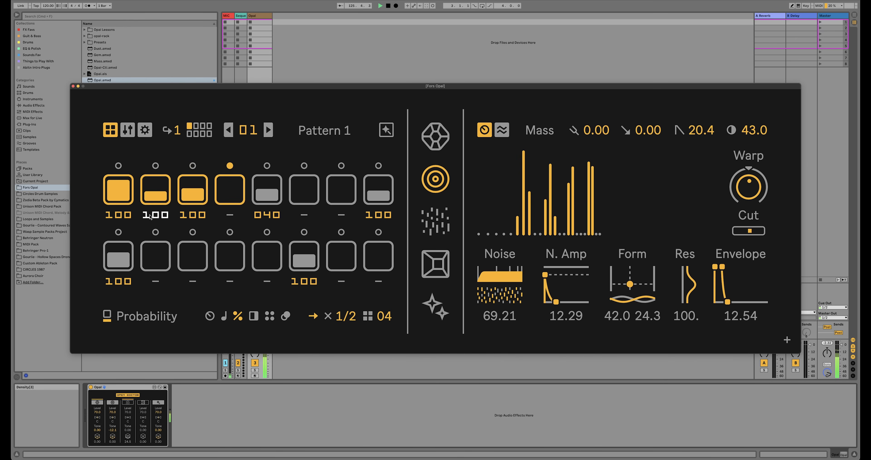
pyautogui.moveTo(154, 216); pyautogui.dragTo(154, 223)
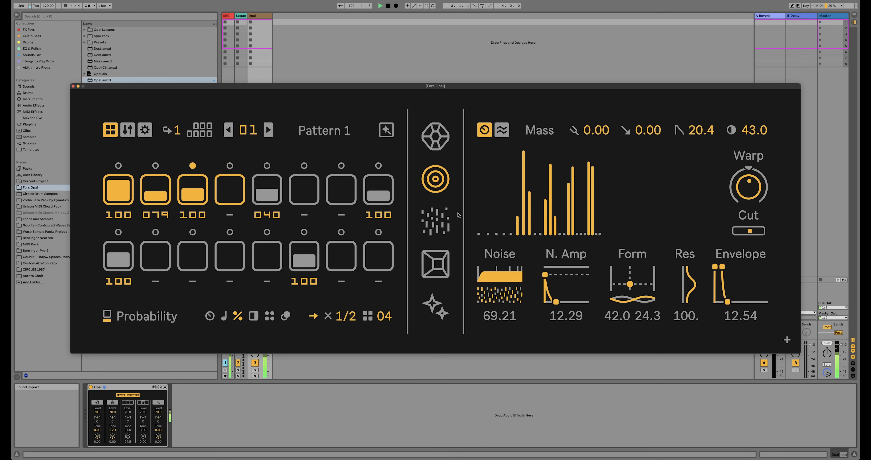
# Clear the existing hits of the Dust pattern and place a strong hit on step 1
pyautogui.click(443, 223)
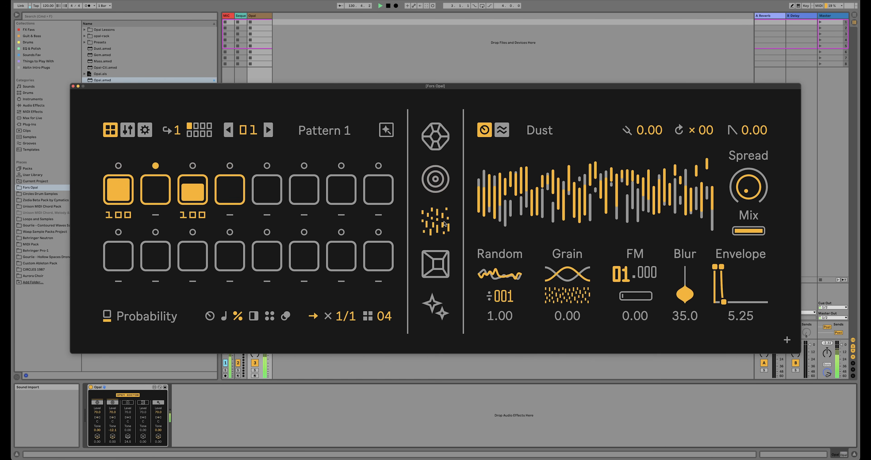
pyautogui.click(193, 189)
pyautogui.click(115, 192)
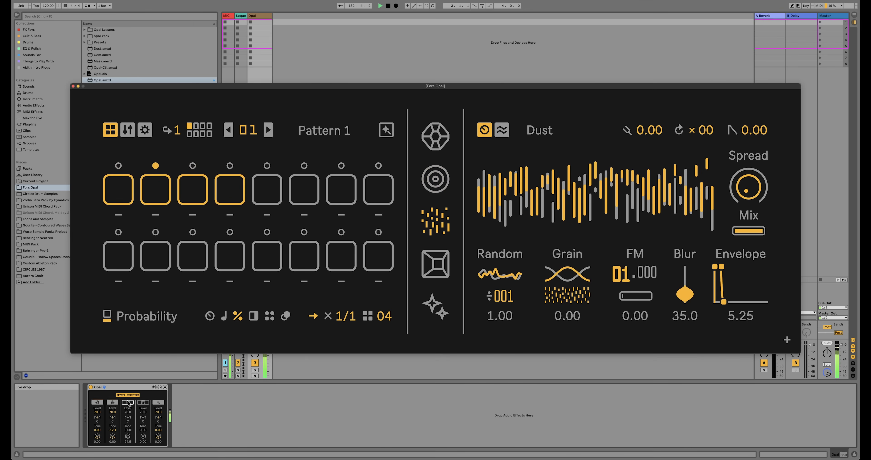
pyautogui.click(113, 191)
pyautogui.moveTo(113, 188); pyautogui.dragTo(113, 186)
# Set the Dust note to A-6 and its envelope release to 14.00
pyautogui.click(224, 316)
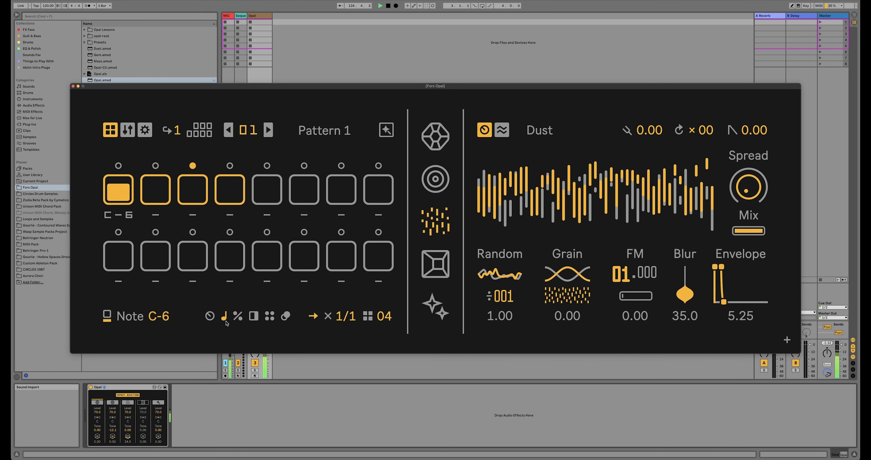
pyautogui.moveTo(151, 316); pyautogui.dragTo(152, 299)
pyautogui.click(152, 315)
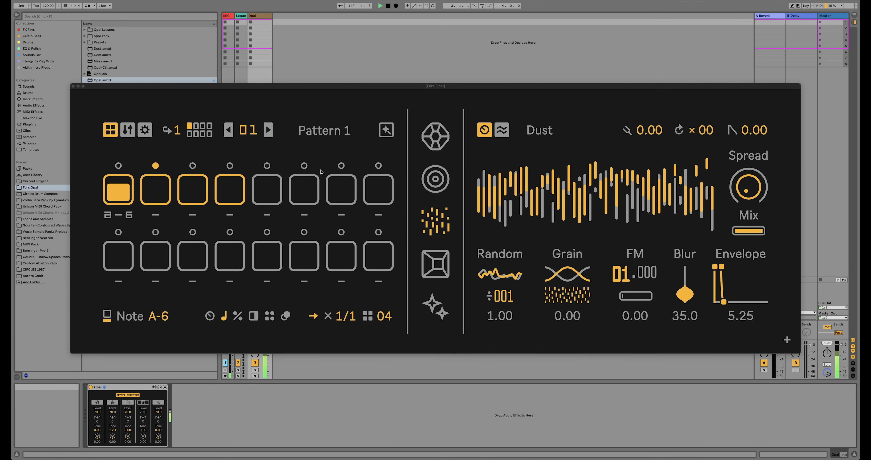
pyautogui.moveTo(724, 301); pyautogui.dragTo(723, 304)
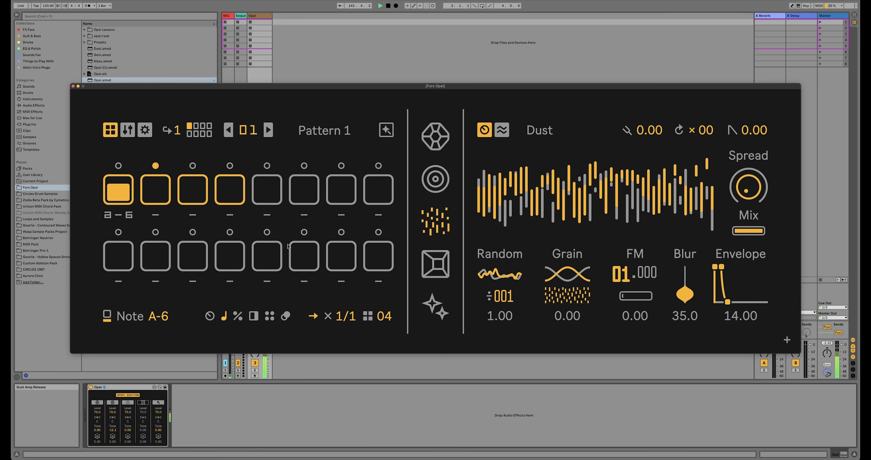
# Extend the Dust pattern to 8 steps, with quiet hits on steps 3 and 7 and a stronger one on step 5
pyautogui.moveTo(125, 187)
pyautogui.mouseDown()
pyautogui.moveTo(126, 203)
pyautogui.moveTo(159, 182)
pyautogui.moveTo(161, 203)
pyautogui.moveTo(126, 201)
pyautogui.moveTo(127, 184)
pyautogui.mouseUp()
pyautogui.moveTo(193, 201)
pyautogui.mouseDown()
pyautogui.moveTo(194, 184)
pyautogui.moveTo(193, 199)
pyautogui.mouseUp()
pyautogui.click(230, 199)
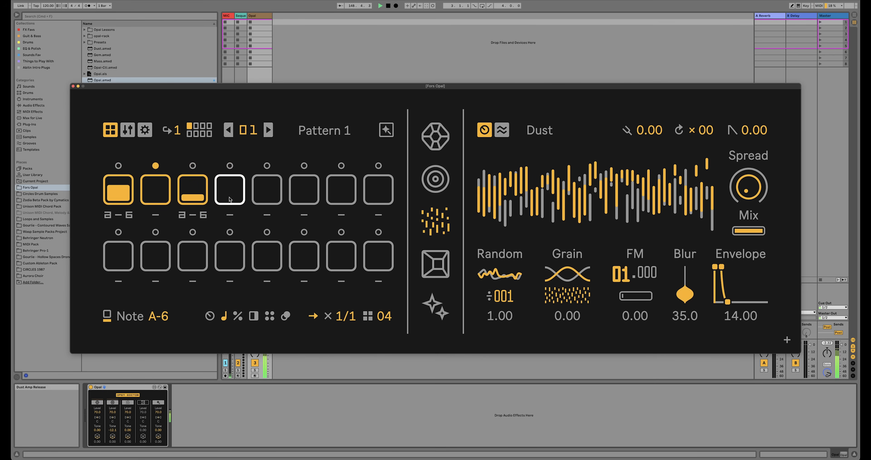
pyautogui.moveTo(384, 315); pyautogui.dragTo(384, 304)
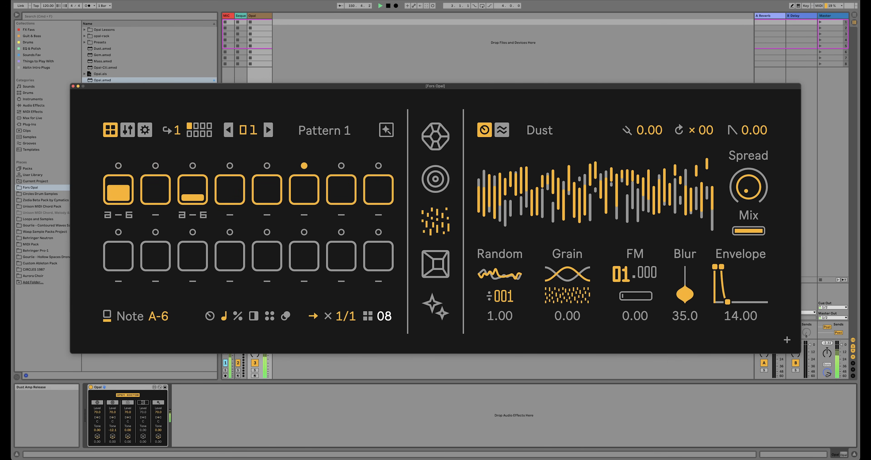
pyautogui.click(267, 190)
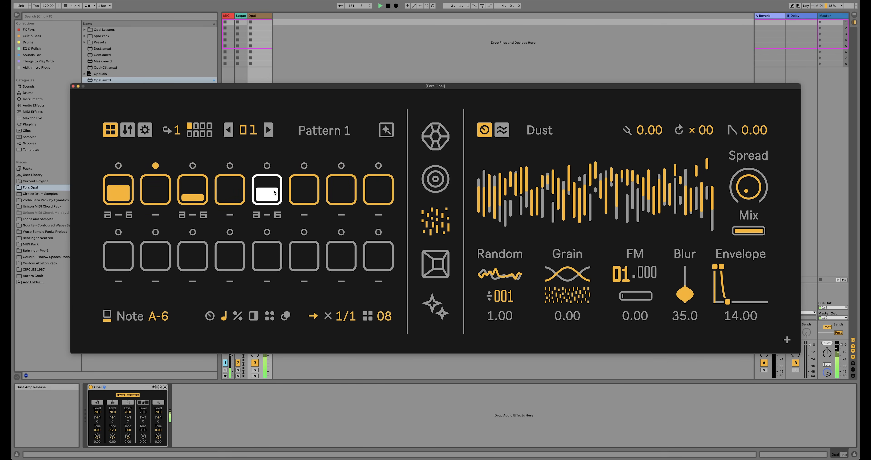
pyautogui.click(342, 195)
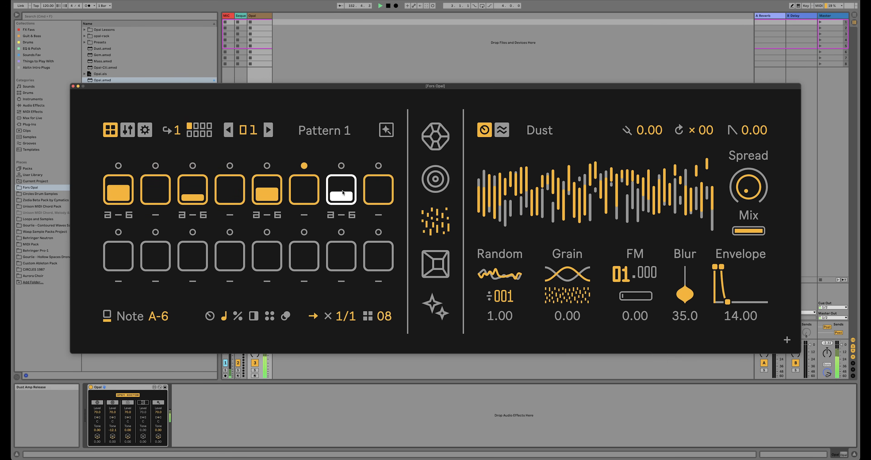
# Adjust the ratchet of Dust step 7 and set its modulo to 4:4
pyautogui.click(238, 316)
pyautogui.click(270, 315)
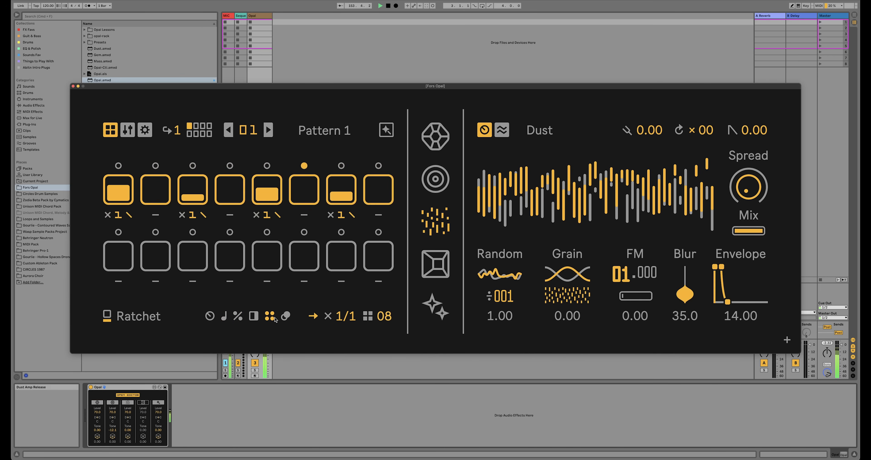
pyautogui.moveTo(341, 215); pyautogui.dragTo(342, 210)
pyautogui.click(252, 316)
pyautogui.moveTo(351, 215); pyautogui.dragTo(330, 209)
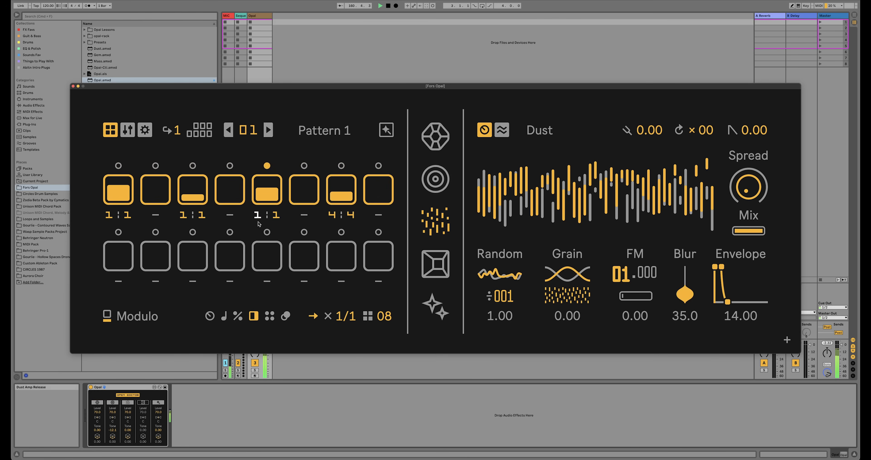
# Try a Rand Amount lock on Dust step 5 and set the Dust Blur to 52.5
pyautogui.click(224, 316)
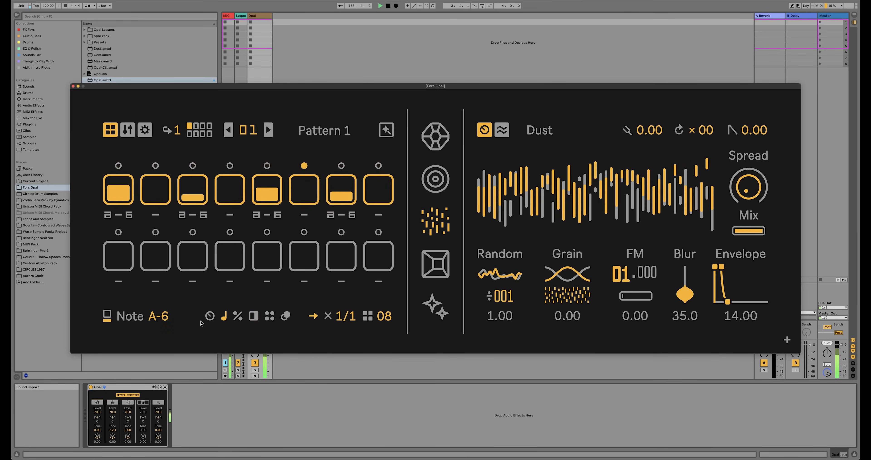
pyautogui.click(210, 316)
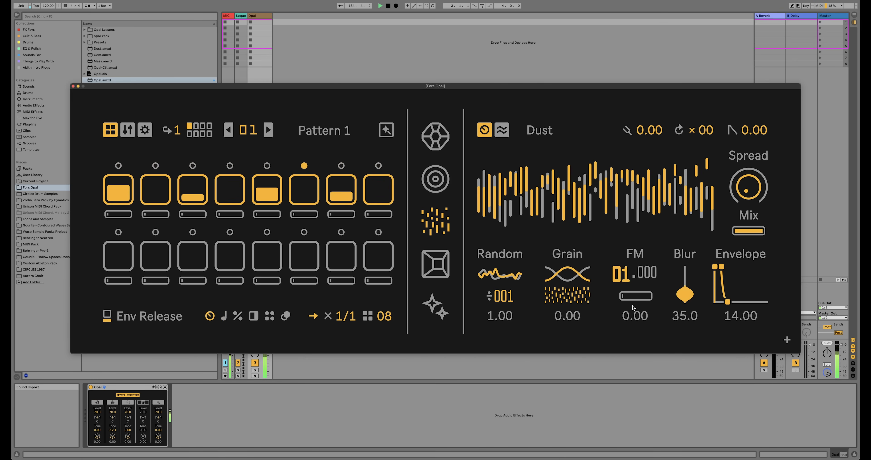
pyautogui.click(633, 186)
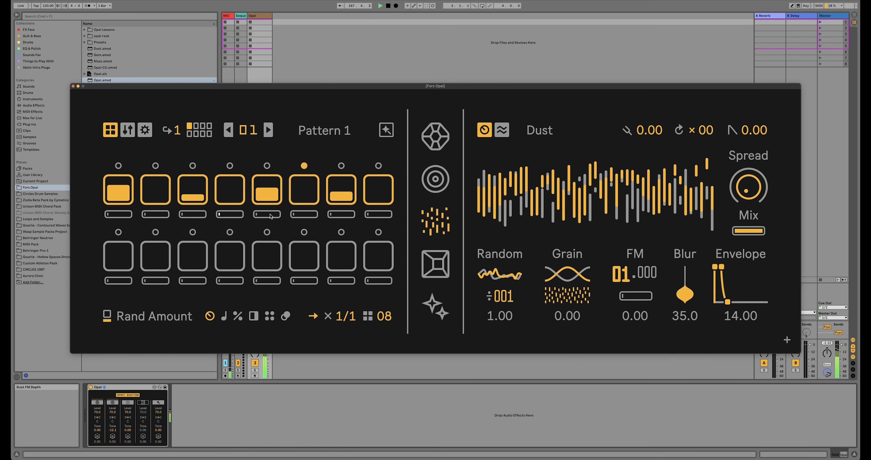
pyautogui.moveTo(270, 214)
pyautogui.mouseDown()
pyautogui.moveTo(283, 214)
pyautogui.moveTo(269, 214)
pyautogui.mouseUp()
pyautogui.scroll(10, 681, 298)
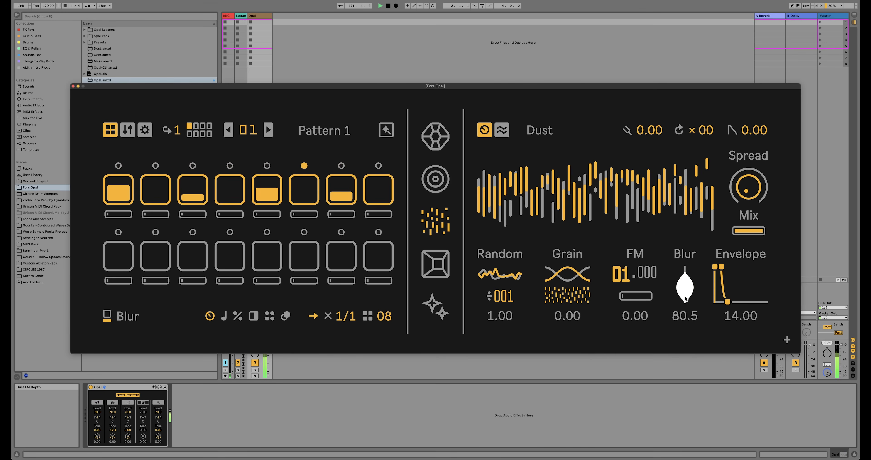
pyautogui.scroll(-6, 683, 291)
# Clear and re-enter the hit on Dust step 5, giving it a longer envelope release lock
pyautogui.click(267, 184)
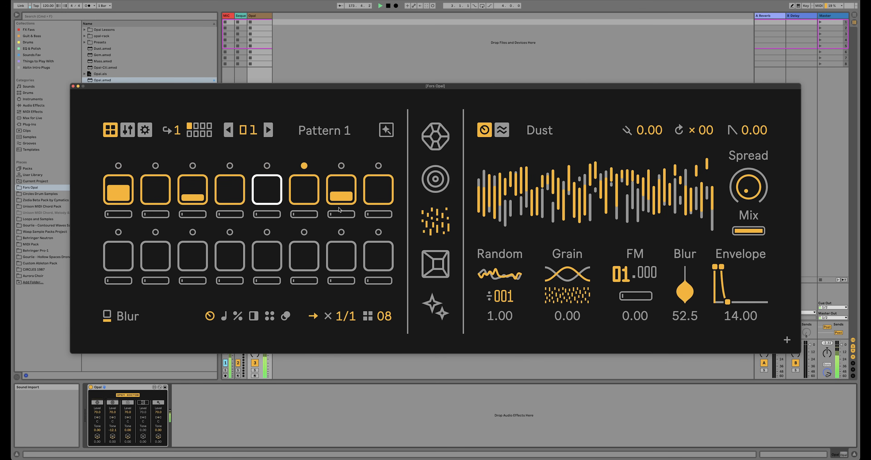
pyautogui.click(726, 302)
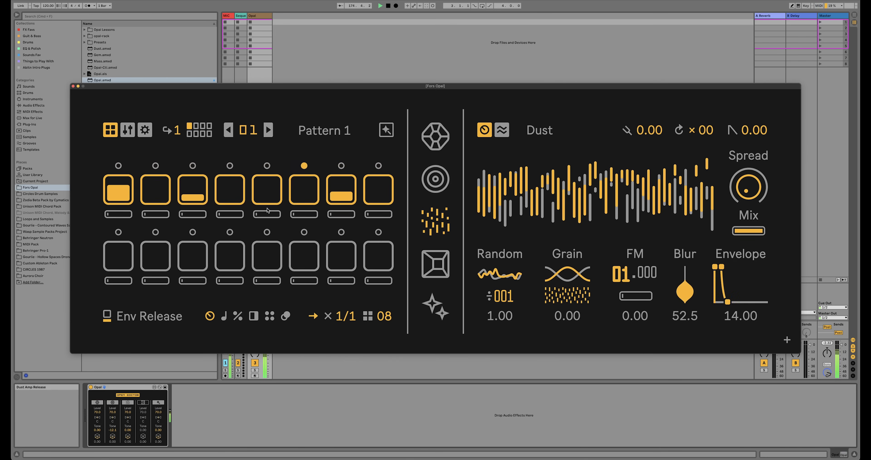
pyautogui.click(264, 200)
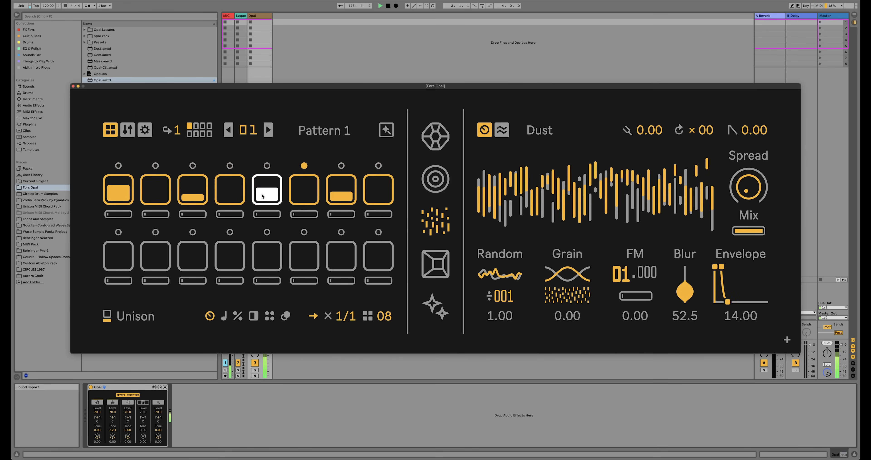
pyautogui.click(728, 302)
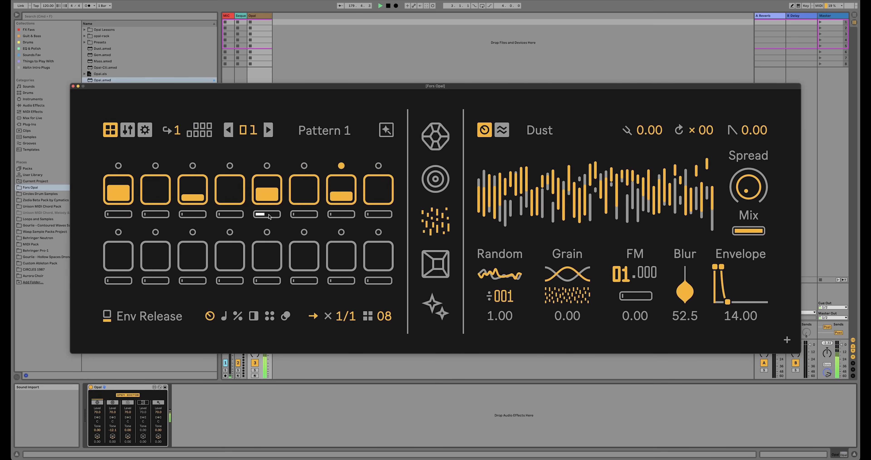
# Set the probability of Dust step 5 to 75
pyautogui.click(238, 316)
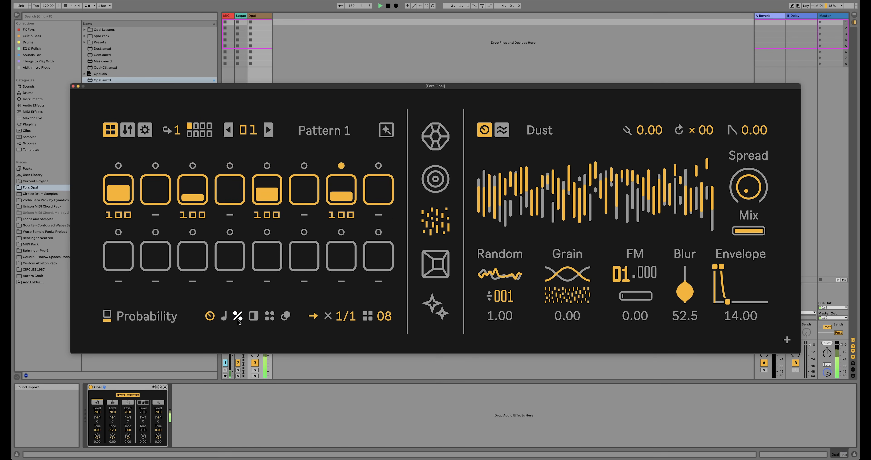
pyautogui.moveTo(276, 214); pyautogui.dragTo(274, 217)
# Choose Mix Reverb as the lock parameter for Dust and adjust its locks on steps 3 and 7
pyautogui.click(129, 439)
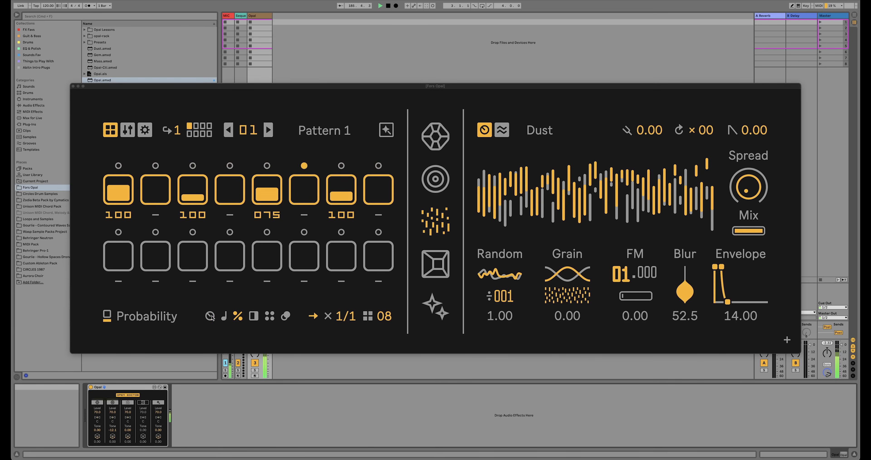
pyautogui.click(128, 437)
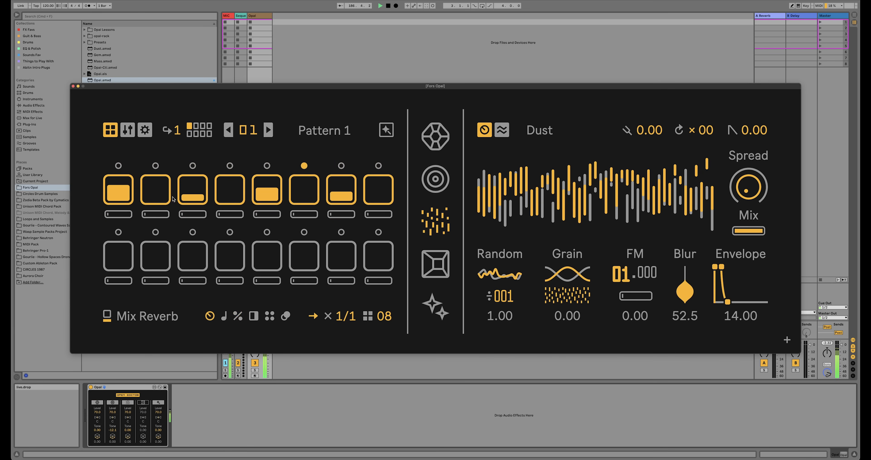
pyautogui.moveTo(192, 214); pyautogui.dragTo(197, 214)
pyautogui.moveTo(341, 214); pyautogui.dragTo(340, 214)
# Look through the Gem, effects and Mass pages, and close the Opal editor and Randomizer windows
pyautogui.click(436, 136)
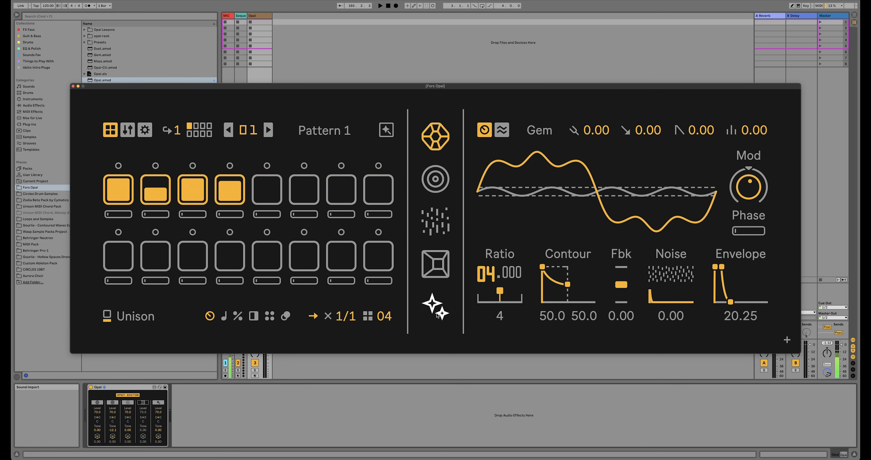
pyautogui.click(440, 299)
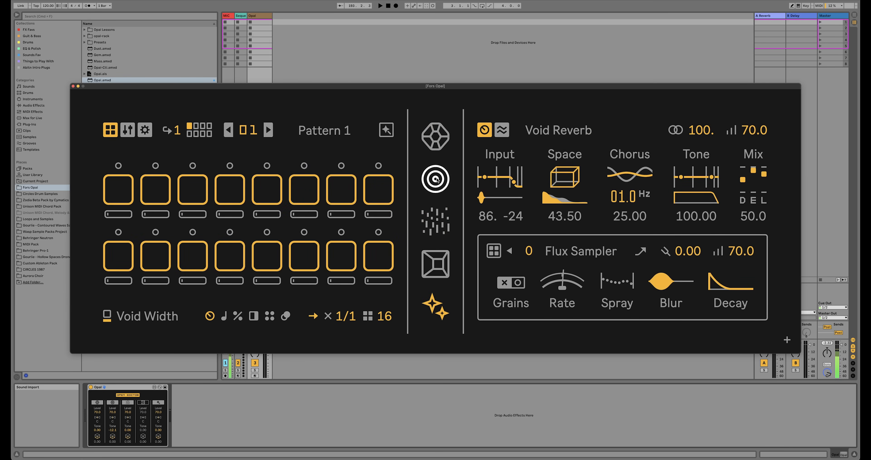
pyautogui.click(440, 148)
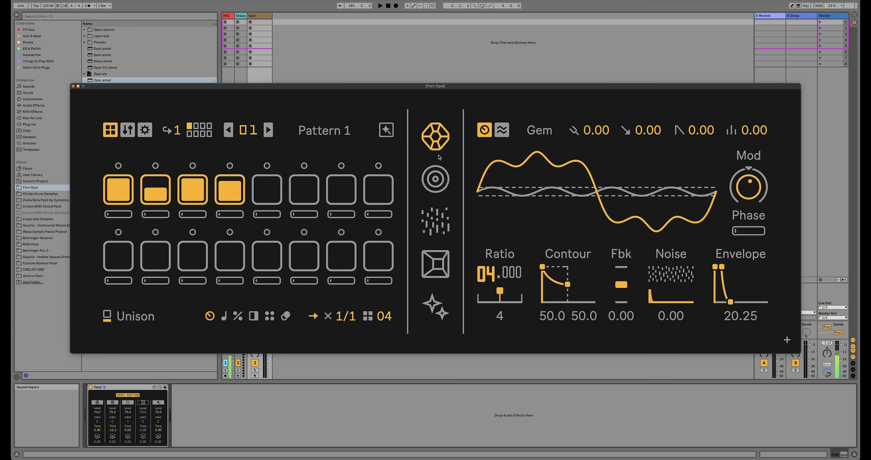
pyautogui.click(440, 174)
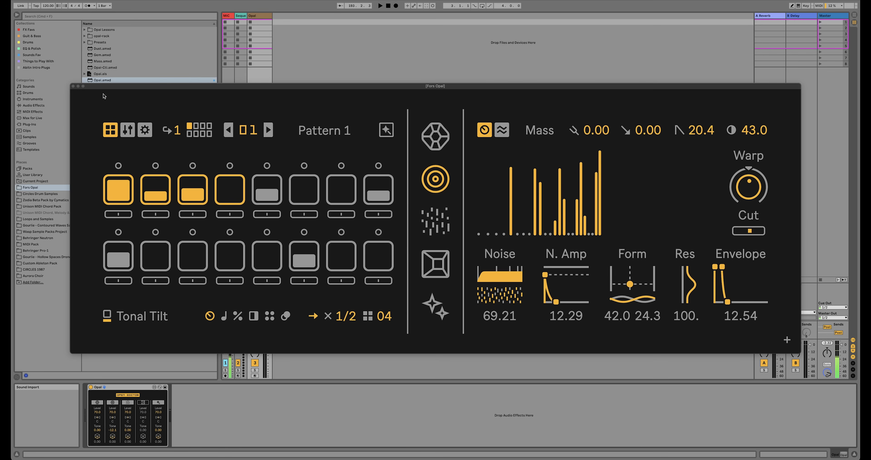
pyautogui.click(74, 87)
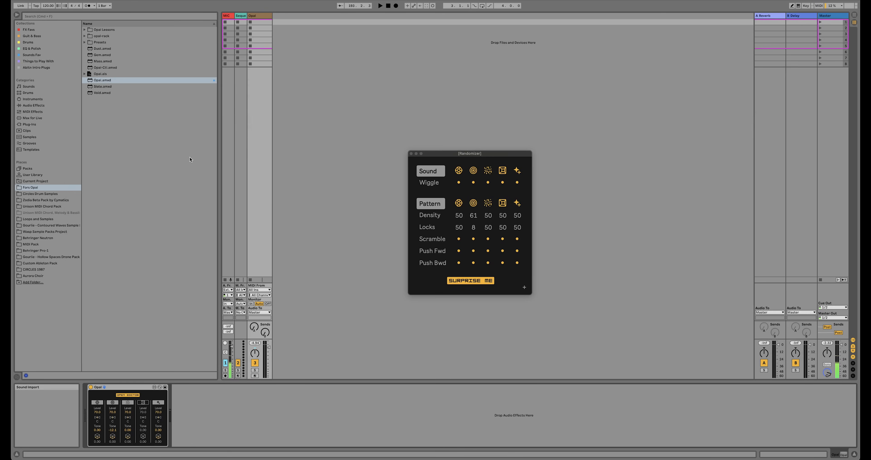
pyautogui.click(411, 154)
# Insert an audio track after the Opal track and take its audio input from Opal
pyautogui.click(258, 15)
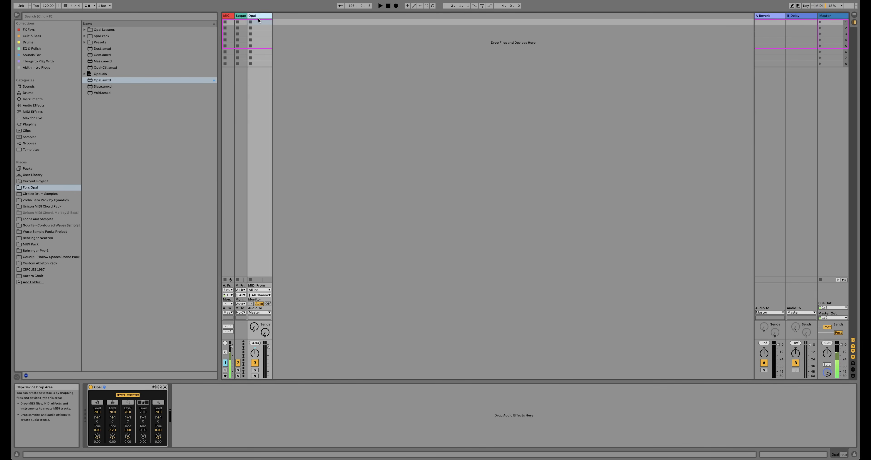
pyautogui.press('super+t')
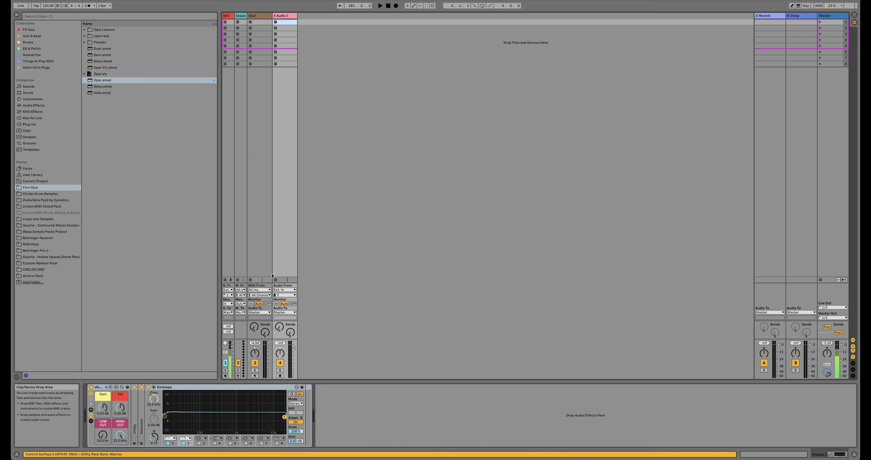
pyautogui.click(290, 290)
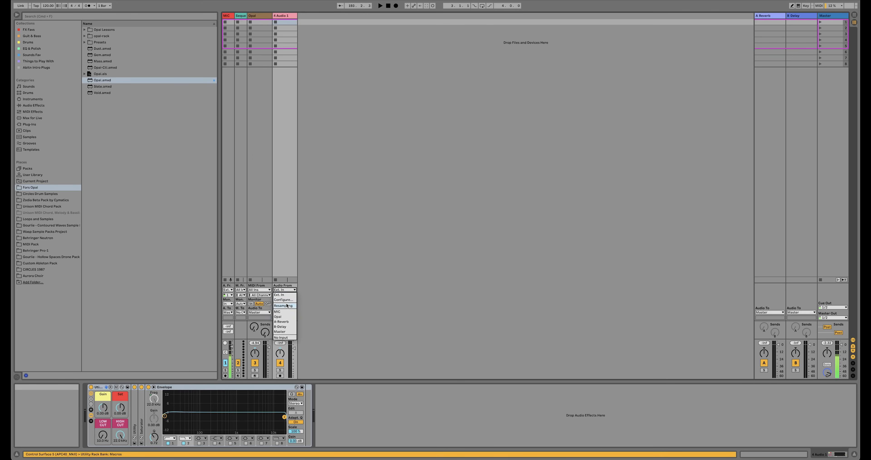
pyautogui.click(286, 317)
# Examine the Opal output channels offered as inputs for the new audio track, playing the set briefly
pyautogui.click(286, 295)
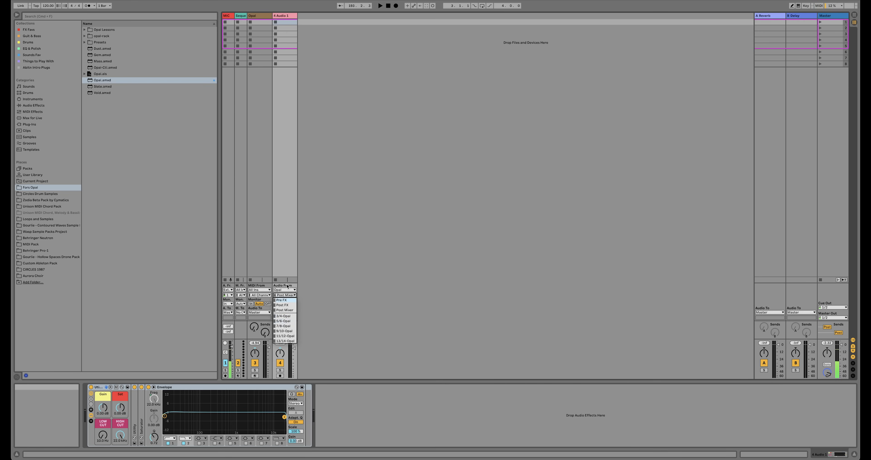
pyautogui.click(286, 271)
pyautogui.press('space')
pyautogui.click(286, 296)
pyautogui.click(309, 81)
pyautogui.press('space')
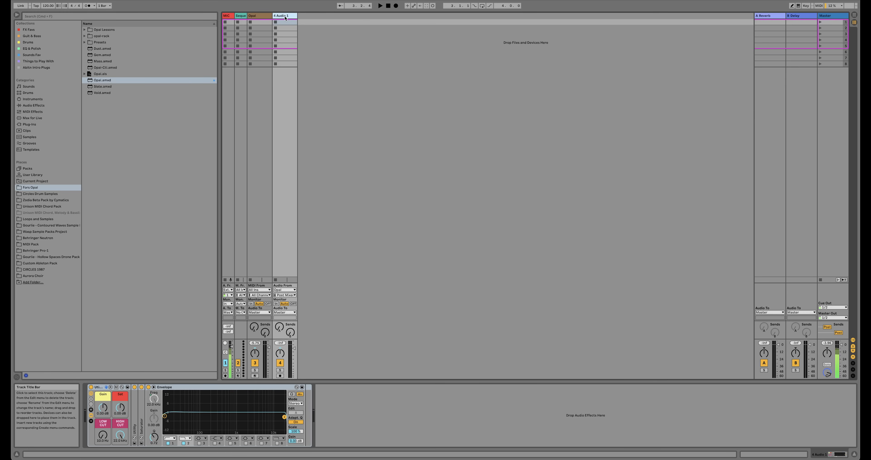
# Insert two more audio tracks and set the first one's input to Opal, channel 5/6-Opal
pyautogui.press('super+t')
pyautogui.press('super+t')
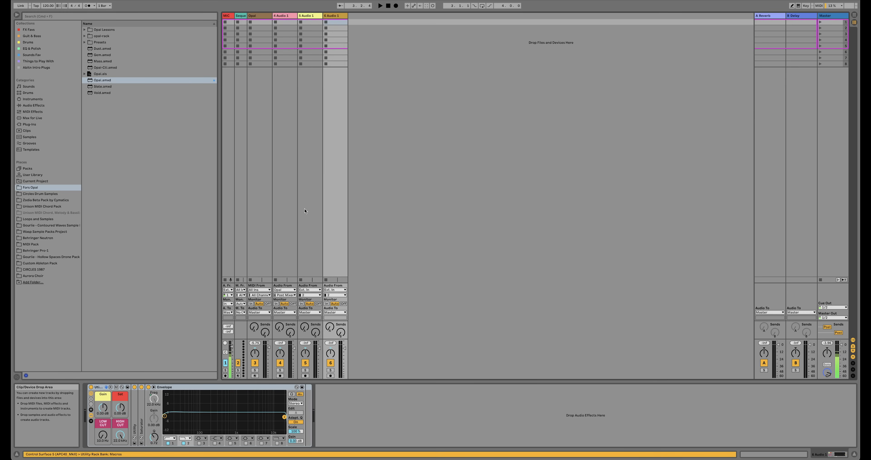
pyautogui.click(309, 289)
pyautogui.click(307, 317)
pyautogui.click(311, 295)
pyautogui.click(312, 323)
# Set the last audio track's input to Opal, channel 7/8-Opal
pyautogui.click(335, 290)
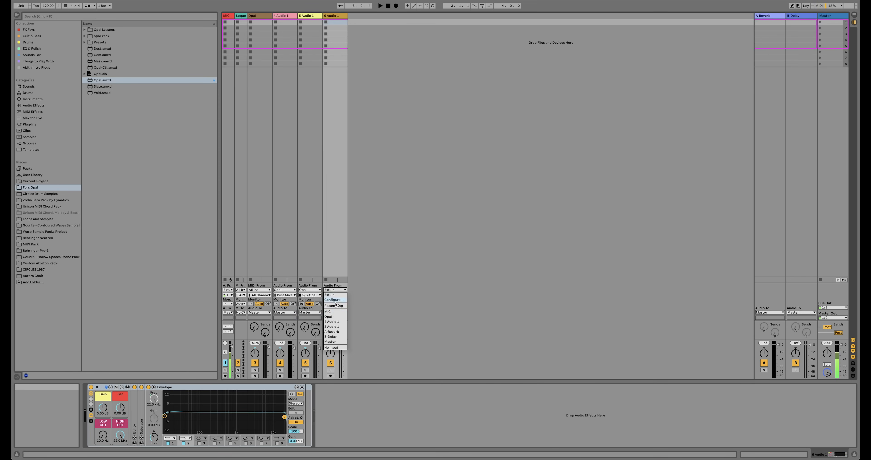
pyautogui.click(334, 316)
pyautogui.click(335, 295)
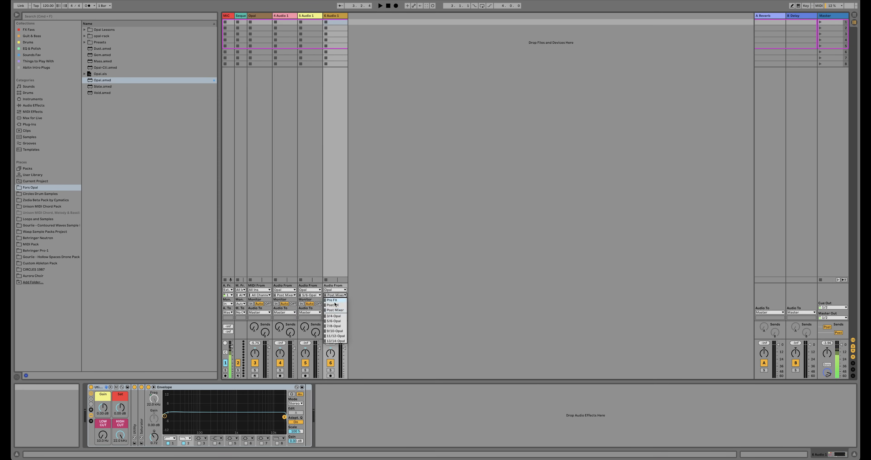
pyautogui.click(335, 325)
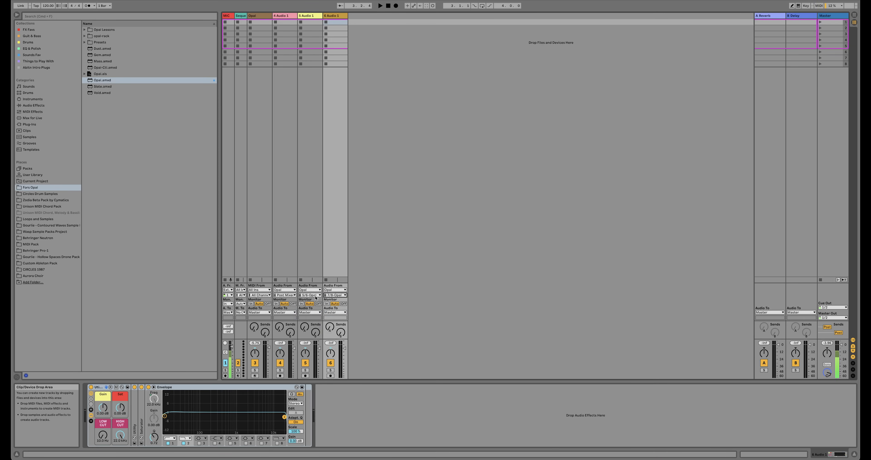
# Delete the three added audio tracks
pyautogui.click(291, 17)
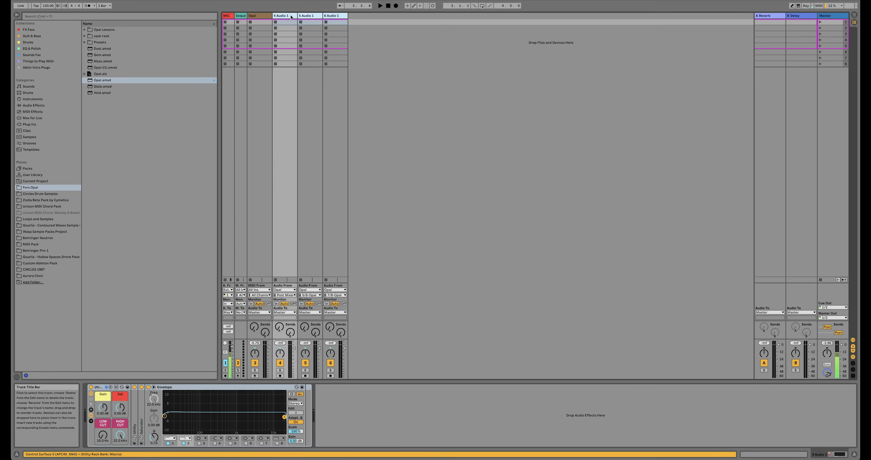
pyautogui.press('Delete')
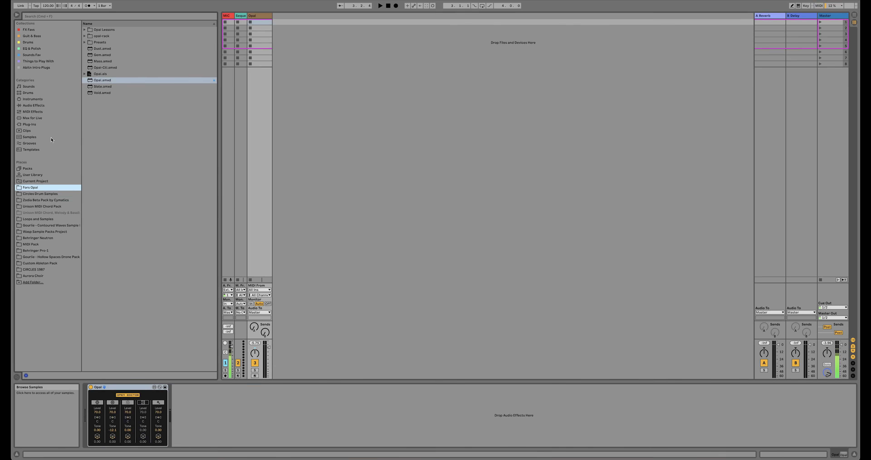
# Browse the template sets and expand 1 ROUTED INSTRUMENTS.als to list its tracks
pyautogui.click(53, 150)
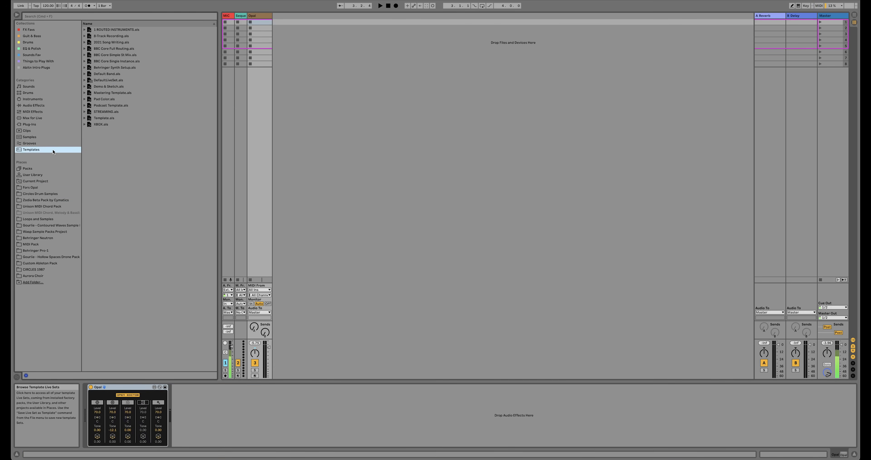
pyautogui.click(100, 30)
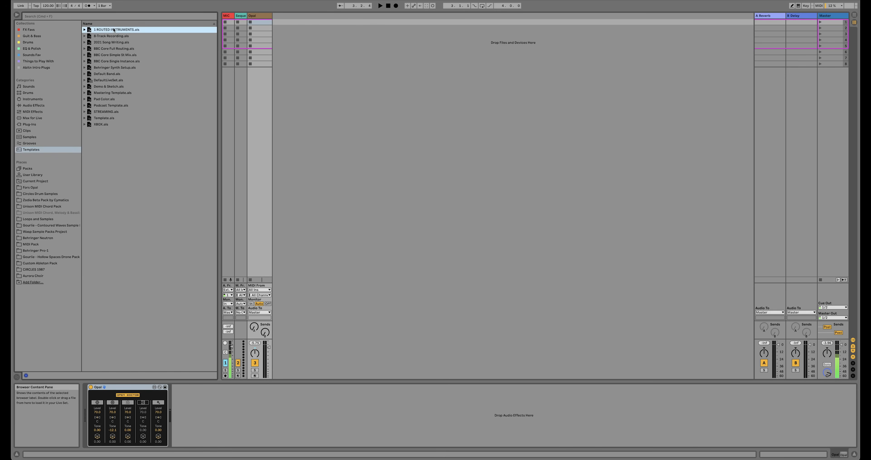
pyautogui.click(85, 30)
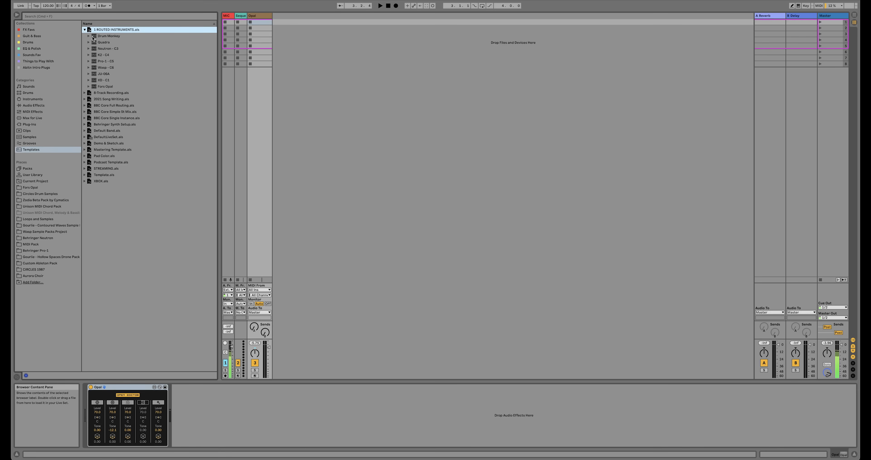
# Examine the instruments stored in the routed instruments template, including Quadra, Neutron and the contents of K2
pyautogui.click(103, 55)
pyautogui.click(107, 43)
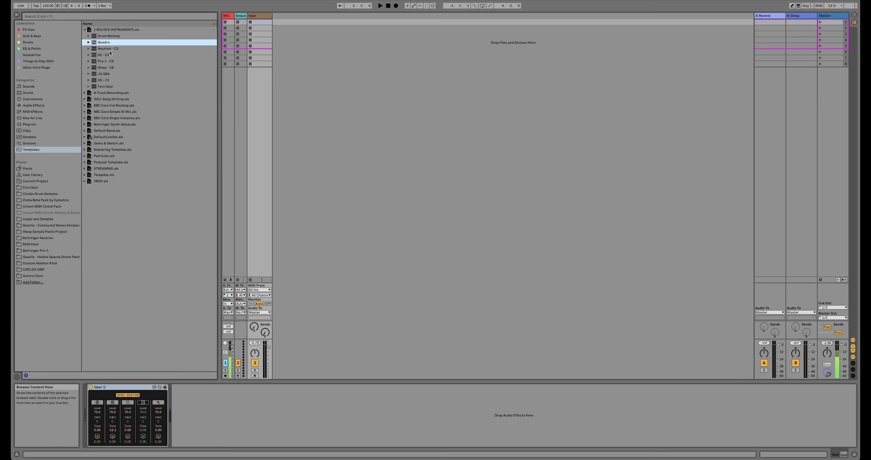
pyautogui.click(110, 50)
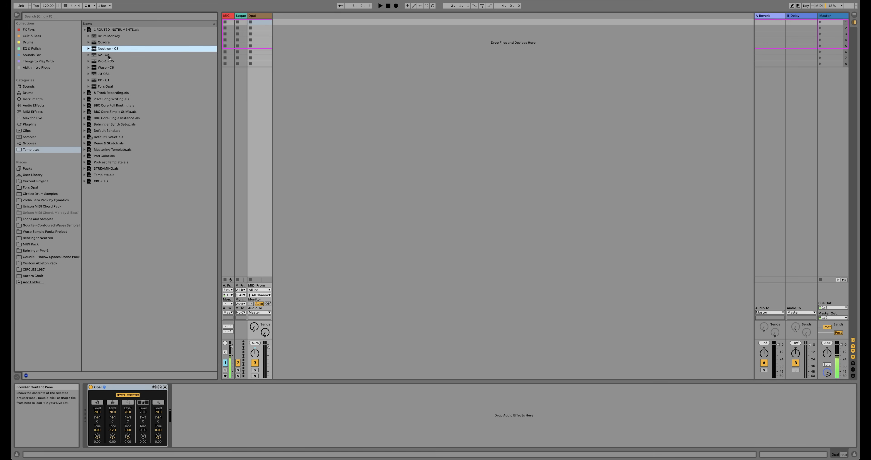
pyautogui.click(108, 56)
pyautogui.click(88, 55)
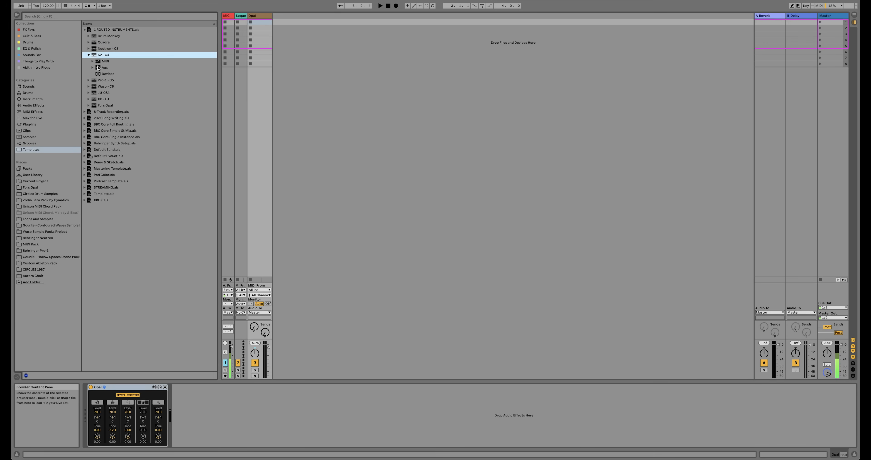
pyautogui.click(88, 55)
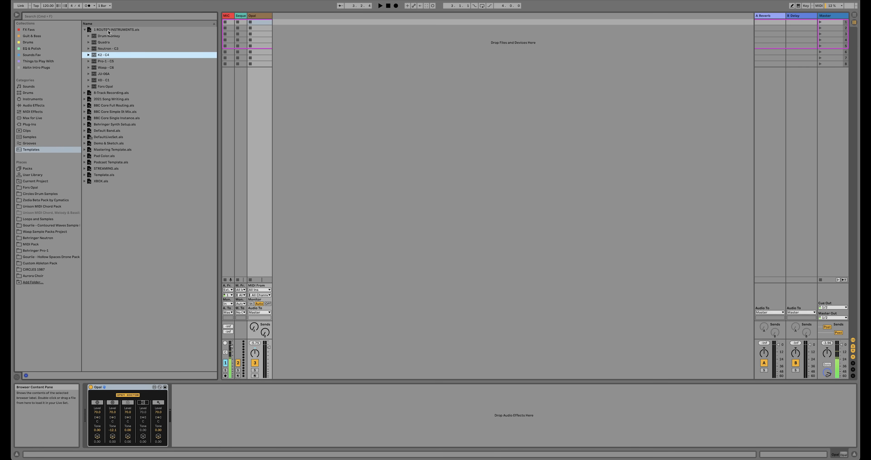
pyautogui.click(85, 30)
pyautogui.click(85, 30)
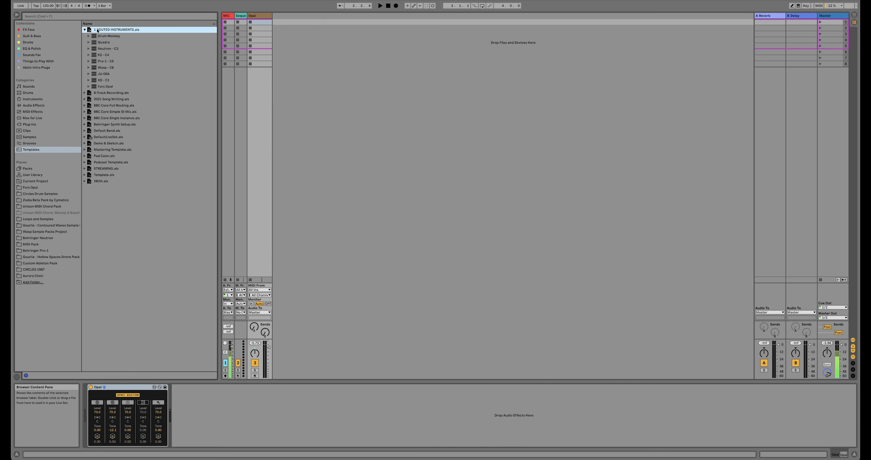
# Expand the template's Fors Opal group and add it to the set after the existing Opal track
pyautogui.click(98, 85)
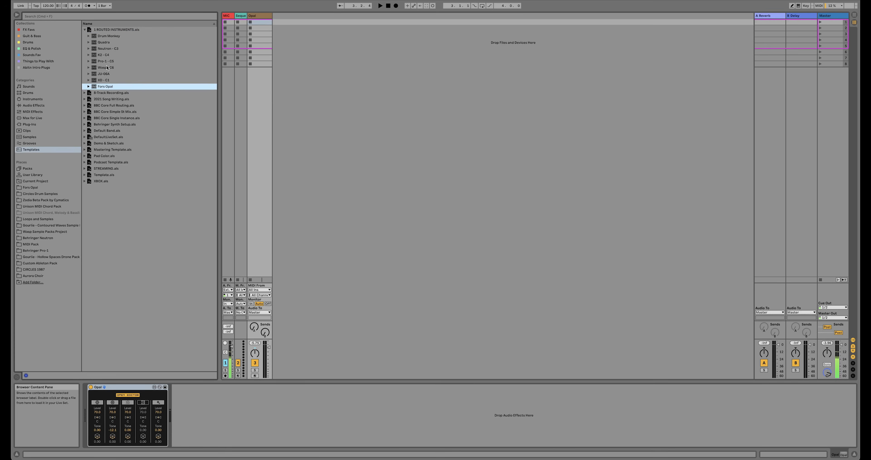
pyautogui.click(89, 87)
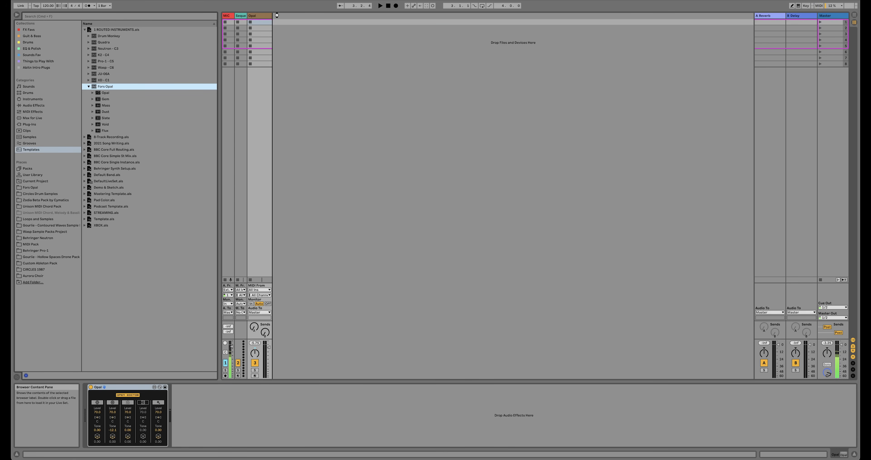
pyautogui.moveTo(277, 15); pyautogui.dragTo(277, 16)
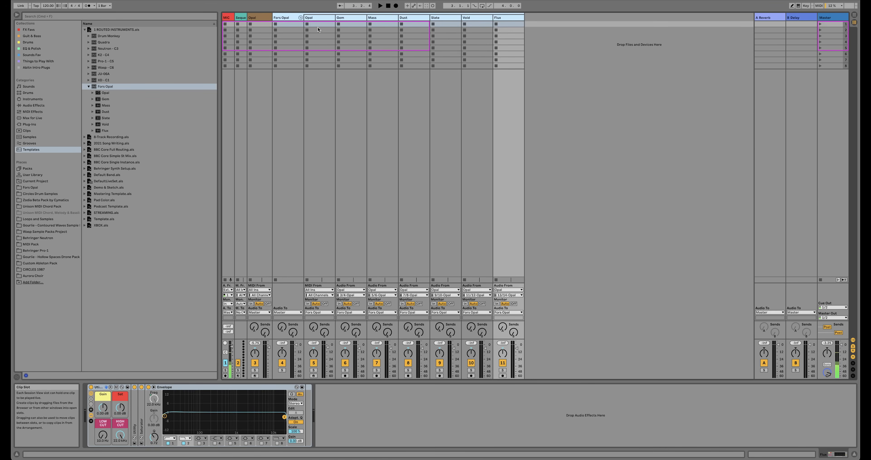
# Examine the imported group's tracks from Opal through Flux and the input channel choices of the Gem track
pyautogui.click(322, 19)
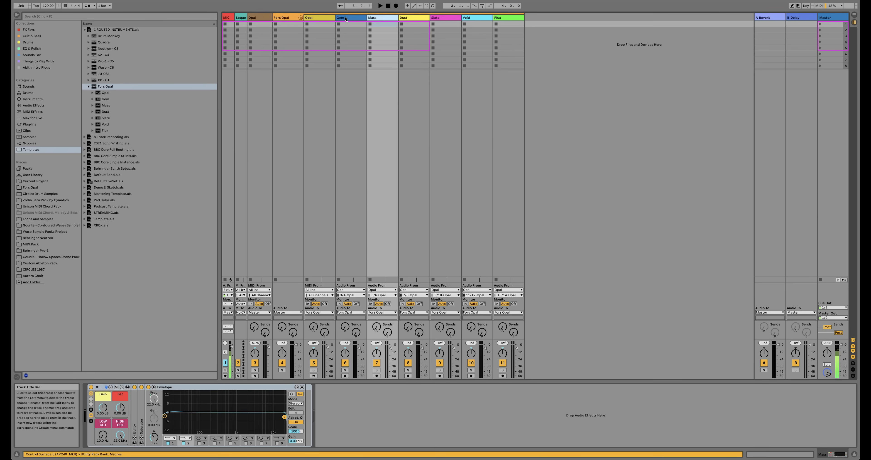
pyautogui.click(355, 19)
pyautogui.click(385, 19)
pyautogui.click(416, 19)
pyautogui.click(446, 19)
pyautogui.click(477, 19)
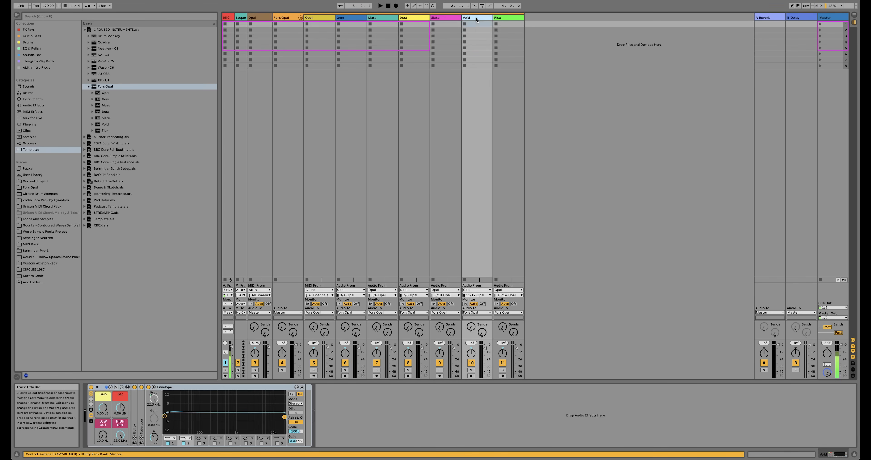
pyautogui.click(500, 20)
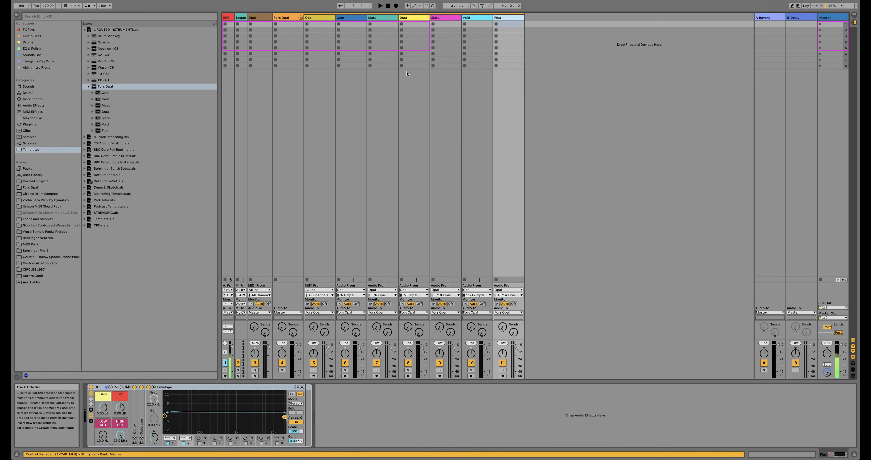
pyautogui.click(350, 295)
pyautogui.click(352, 241)
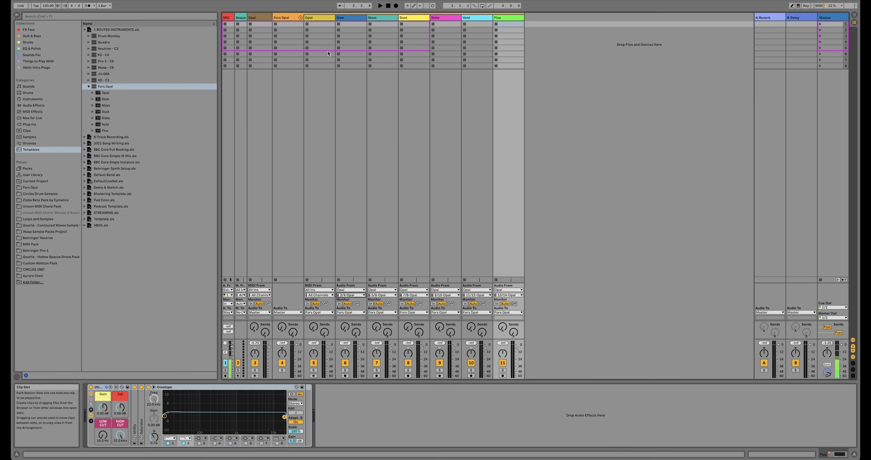
# In the grouped Opal track's sequencer, add a Gem hit on step 1 and a Mass hit on step 2, shortening both pattern lengths
pyautogui.click(321, 31)
pyautogui.click(277, 205)
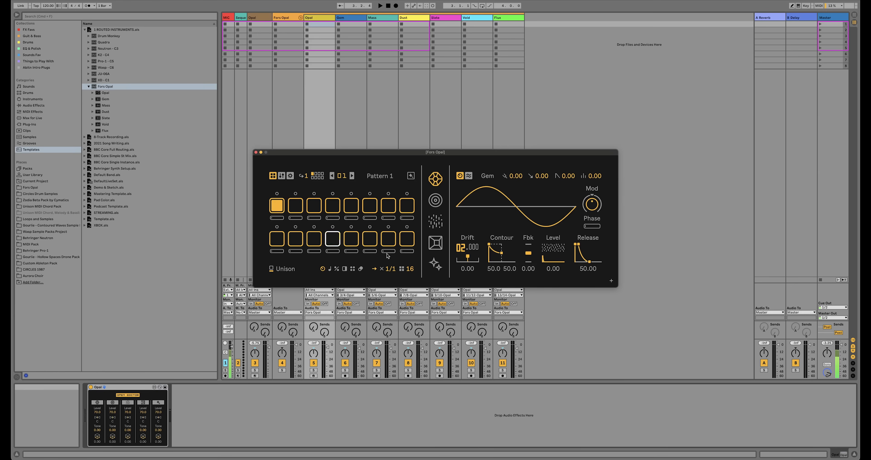
pyautogui.moveTo(411, 271); pyautogui.dragTo(410, 298)
pyautogui.click(436, 200)
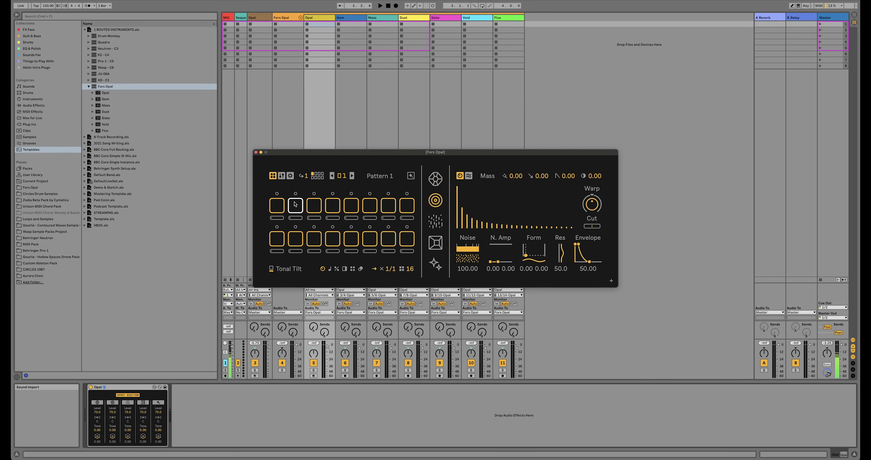
pyautogui.click(296, 204)
pyautogui.moveTo(409, 268); pyautogui.dragTo(409, 297)
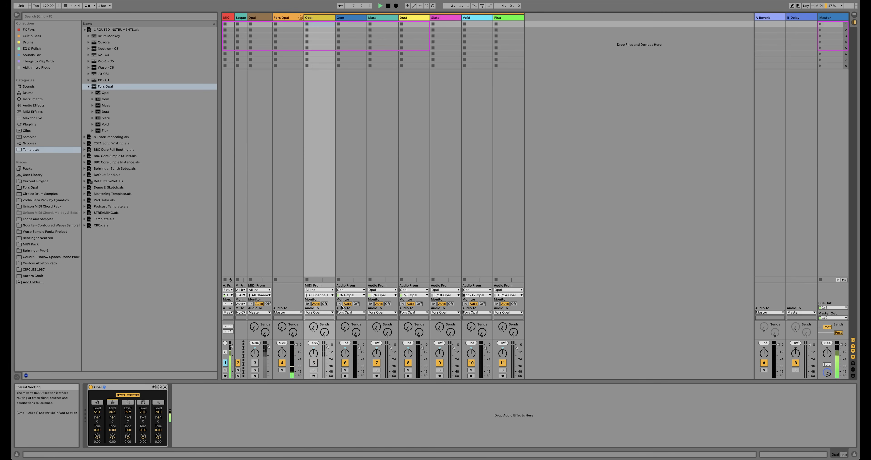
# Arm the Gem, Mass and Dust tracks and record Opal's separate outputs into audio clips in their first slots
pyautogui.click(345, 375)
pyautogui.click(376, 375)
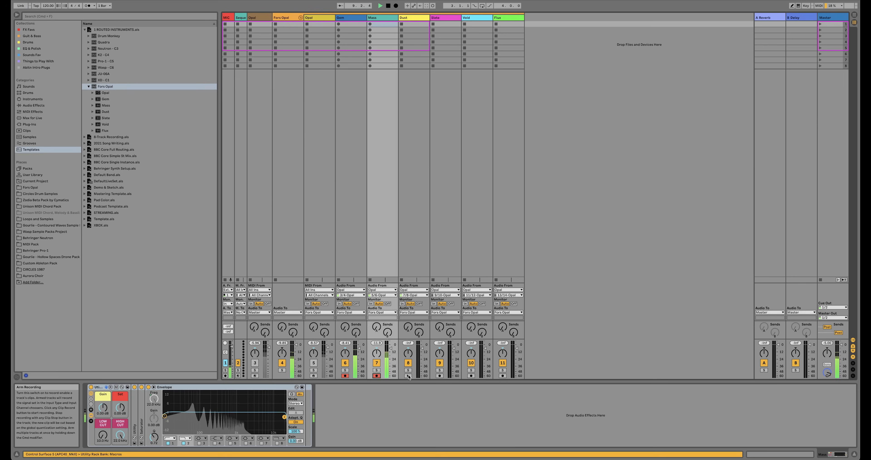
pyautogui.click(408, 376)
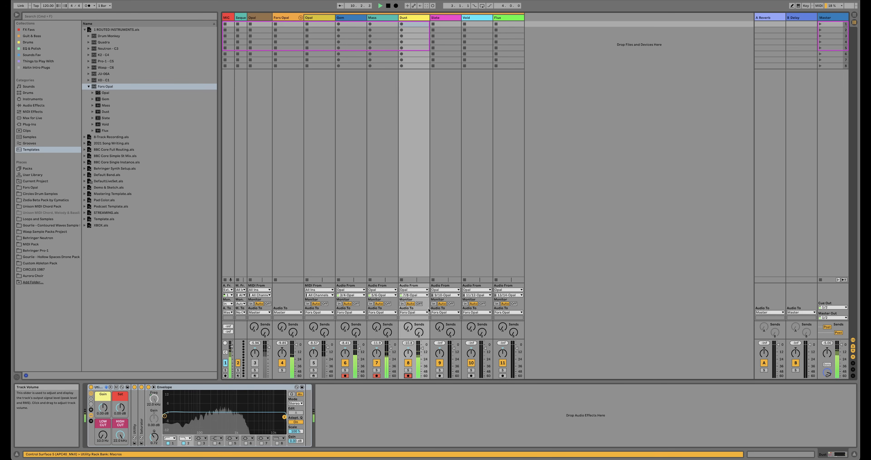
pyautogui.press('space')
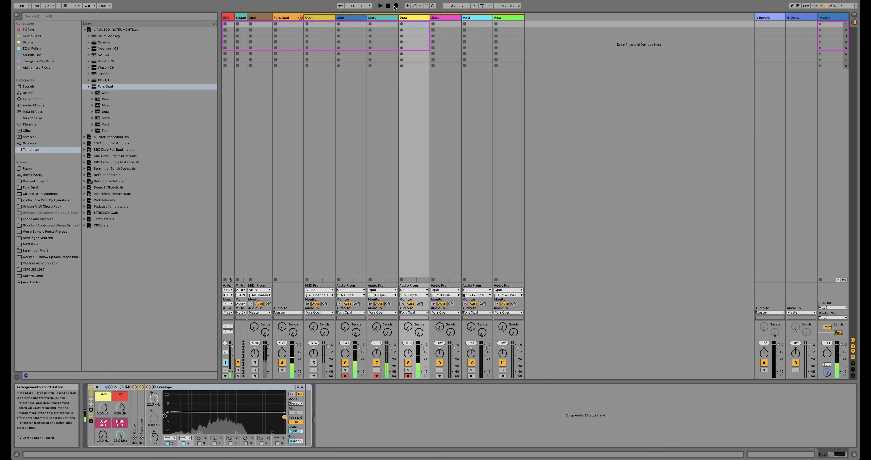
pyautogui.click(334, 25)
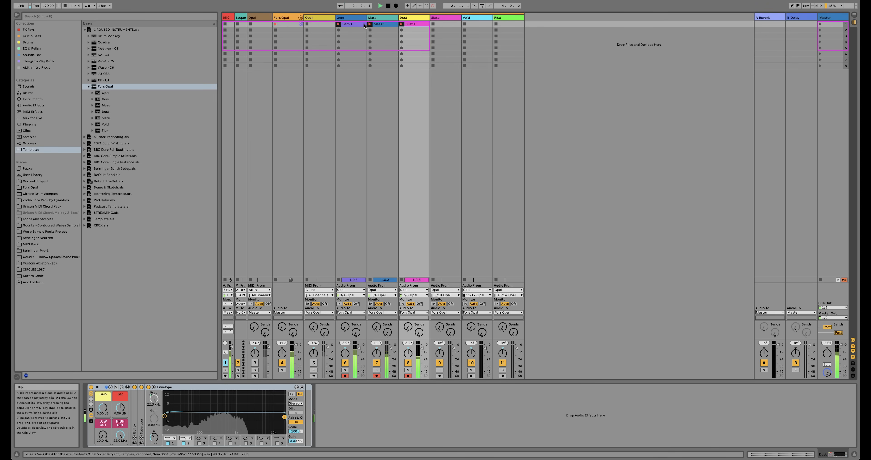
pyautogui.press('space')
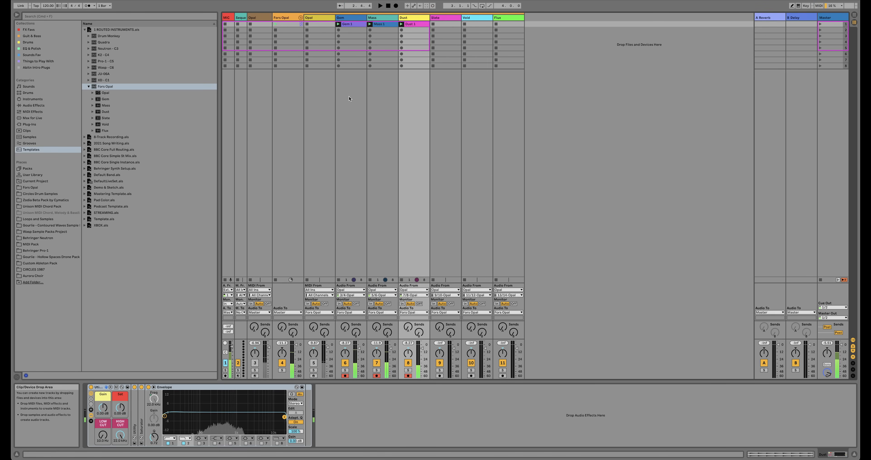
pyautogui.click(349, 99)
pyautogui.click(385, 102)
pyautogui.click(403, 99)
pyautogui.click(374, 103)
pyautogui.click(349, 101)
pyautogui.click(383, 105)
pyautogui.click(403, 103)
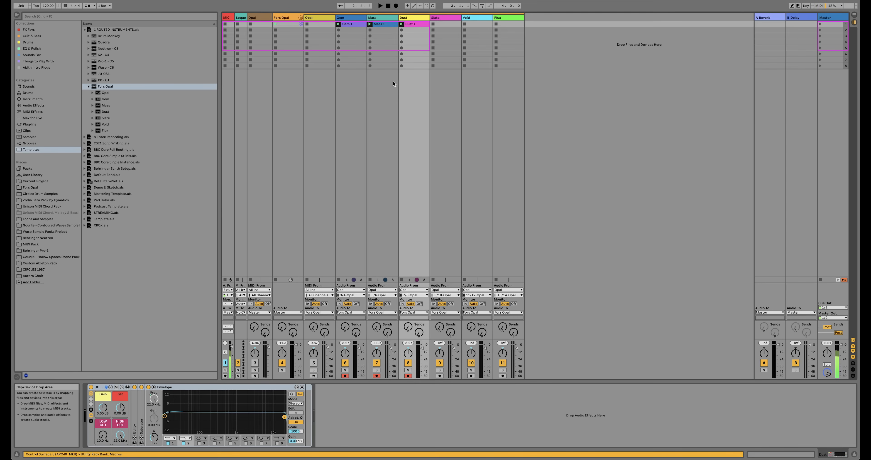
# Delete the Fors Opal group along with its recorded clips, and close the remaining Opal device's editor window
pyautogui.click(352, 26)
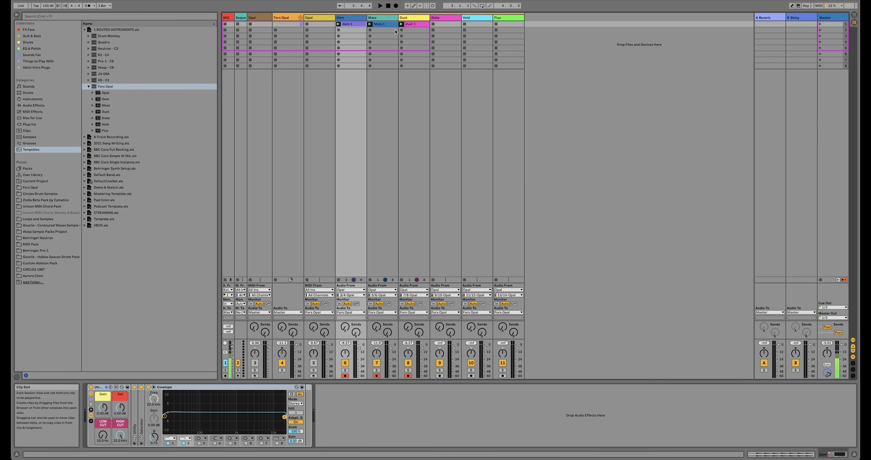
pyautogui.click(286, 20)
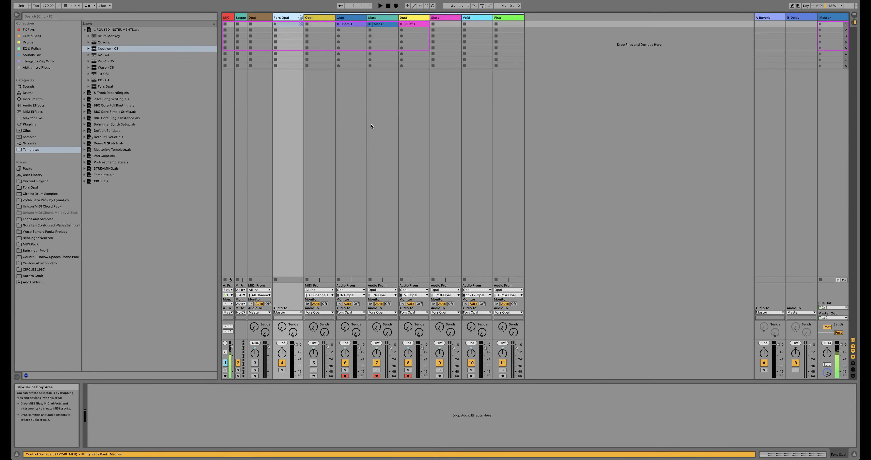
pyautogui.press('Delete')
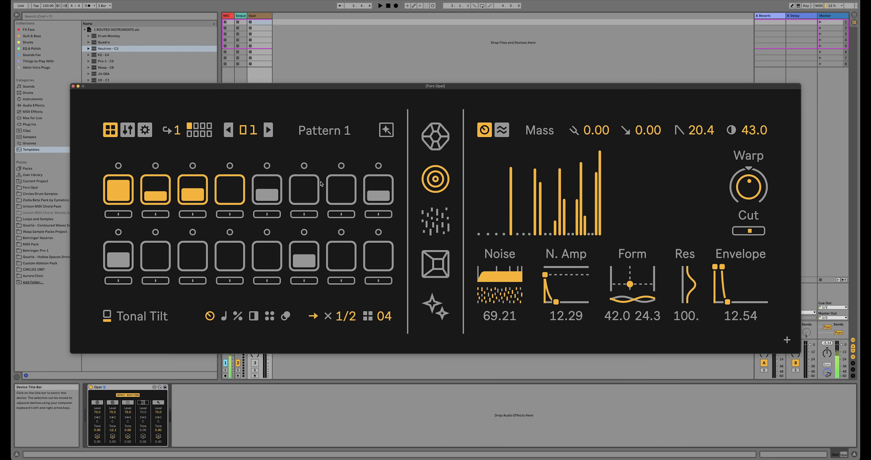
pyautogui.click(128, 394)
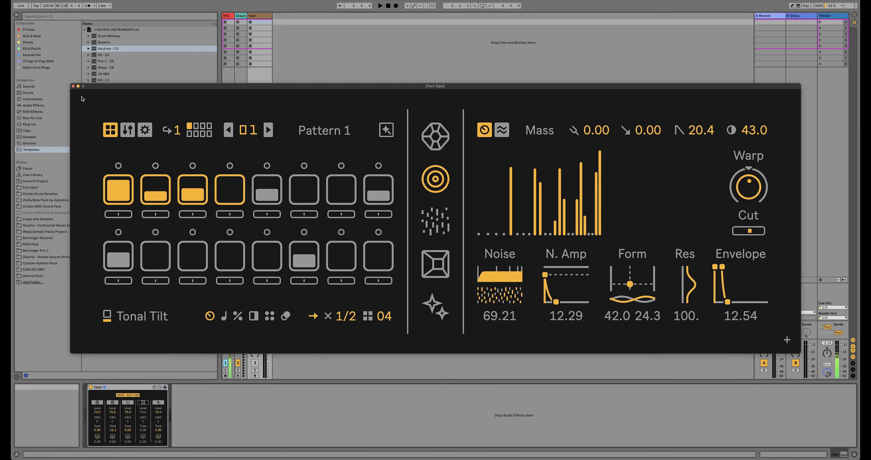
pyautogui.click(73, 86)
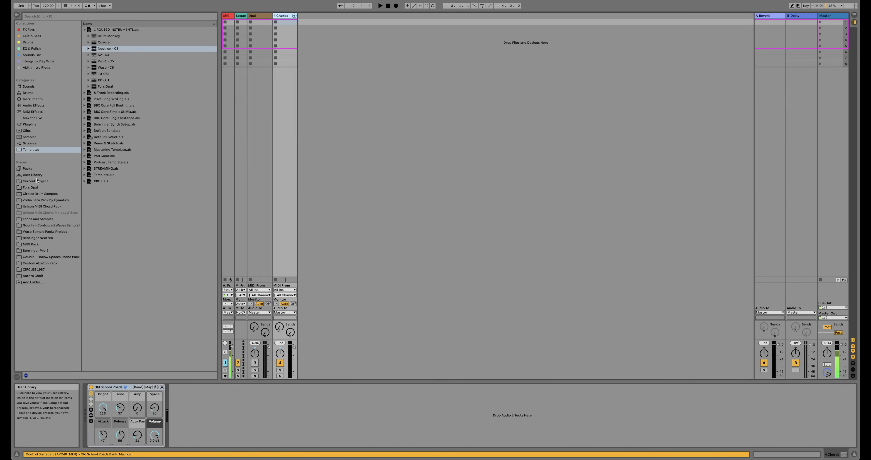
# Replace the Old School Roads instrument on the Chords track with the Mass device from the Fors Opal folder
pyautogui.click(34, 187)
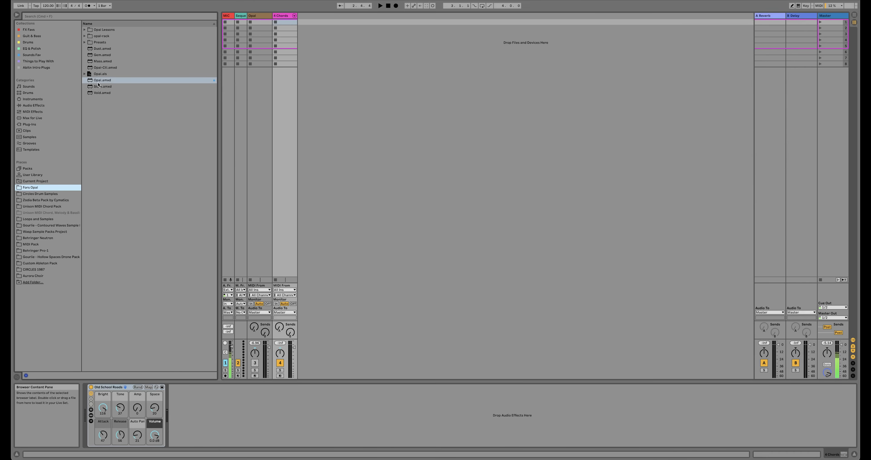
pyautogui.click(103, 62)
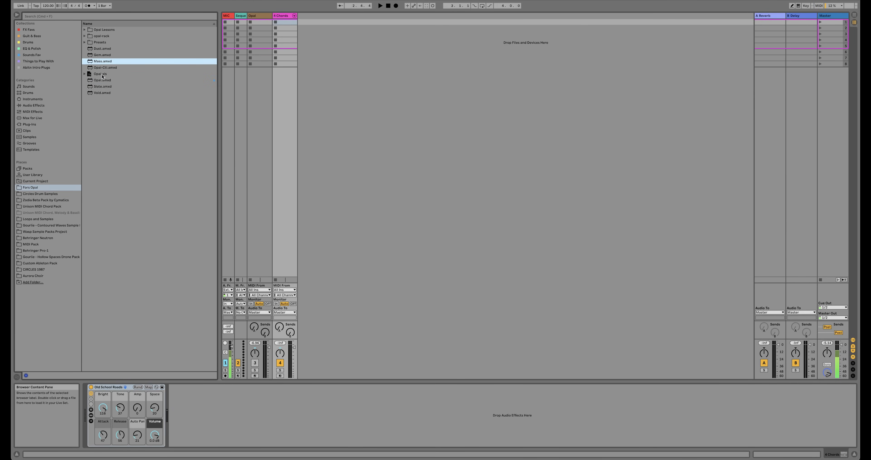
pyautogui.click(105, 387)
pyautogui.press('Delete')
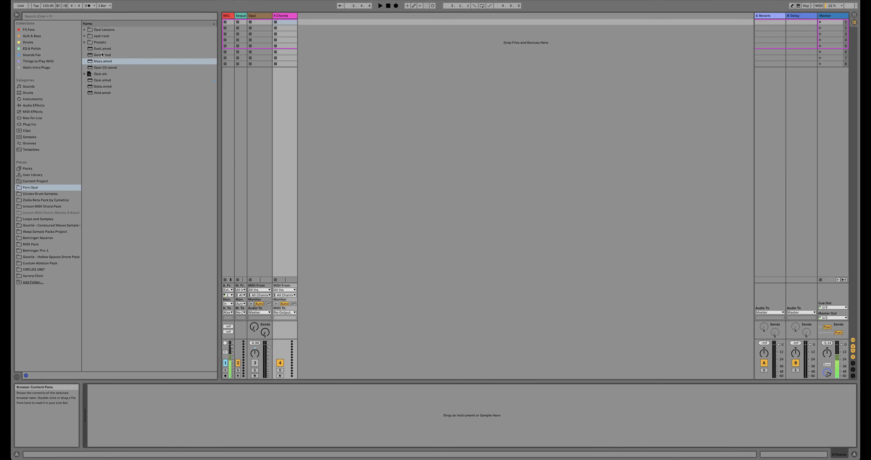
pyautogui.click(103, 64)
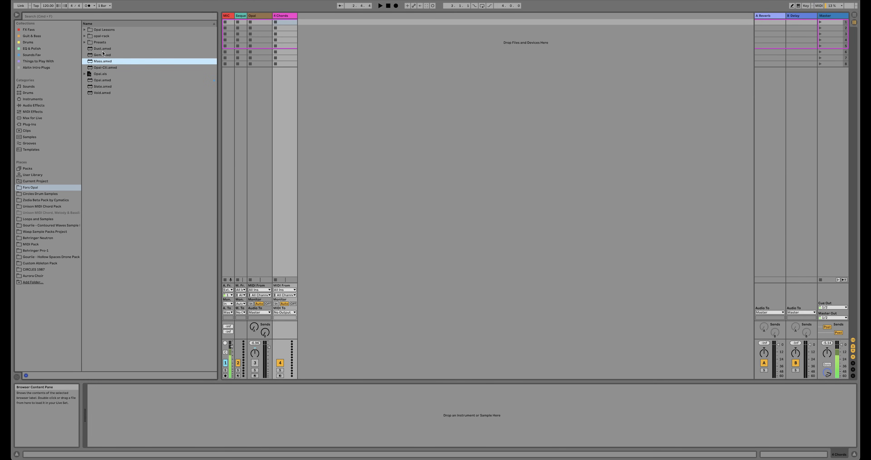
pyautogui.doubleClick(101, 61)
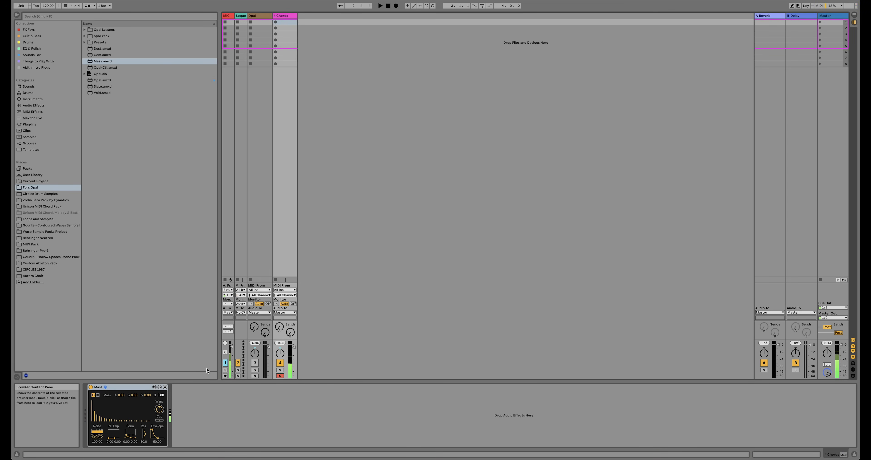
# Show the Mass device's modulation page and add the Void reverb after it on the Chords track
pyautogui.click(98, 395)
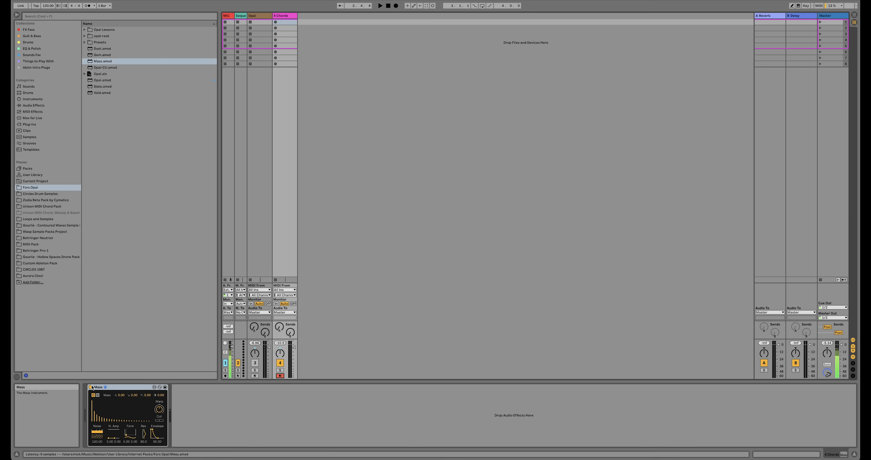
pyautogui.click(97, 396)
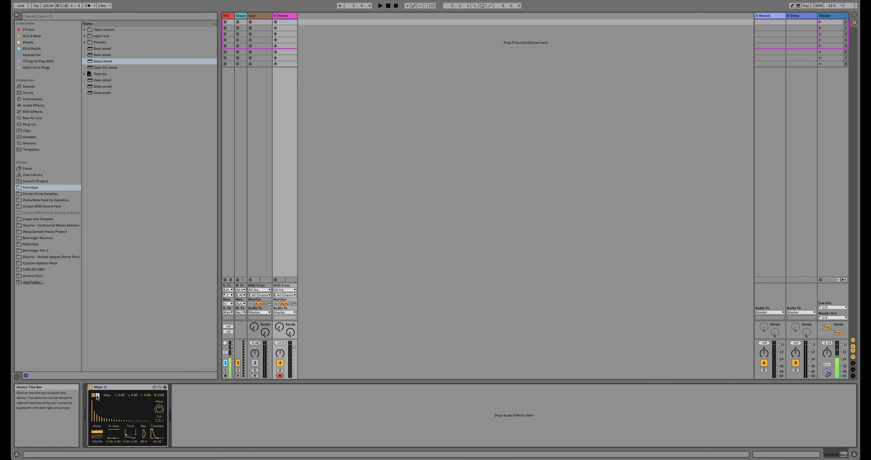
pyautogui.click(96, 396)
pyautogui.click(115, 93)
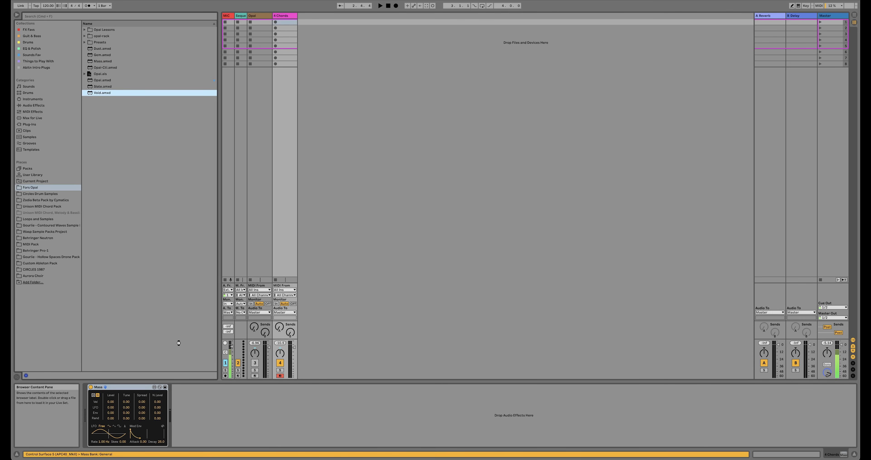
# Add the Opal-Ctl device ahead of Mass on the Chords track and open its sequencer editor
pyautogui.click(117, 67)
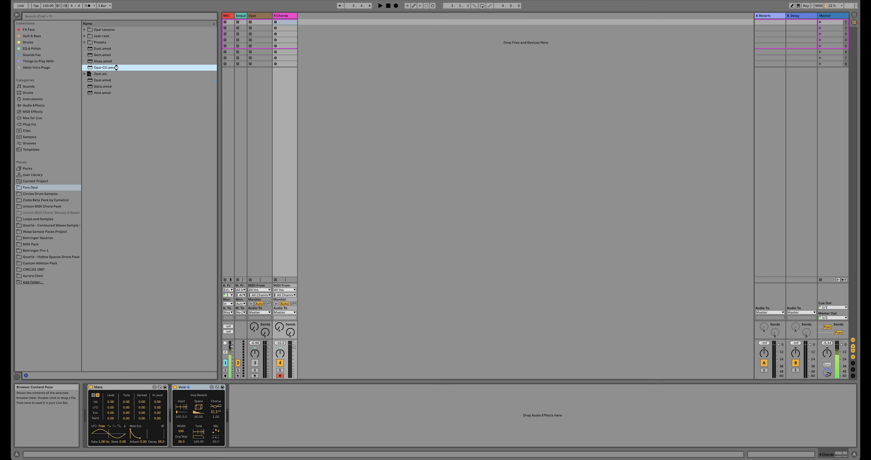
pyautogui.doubleClick(103, 67)
pyautogui.click(107, 404)
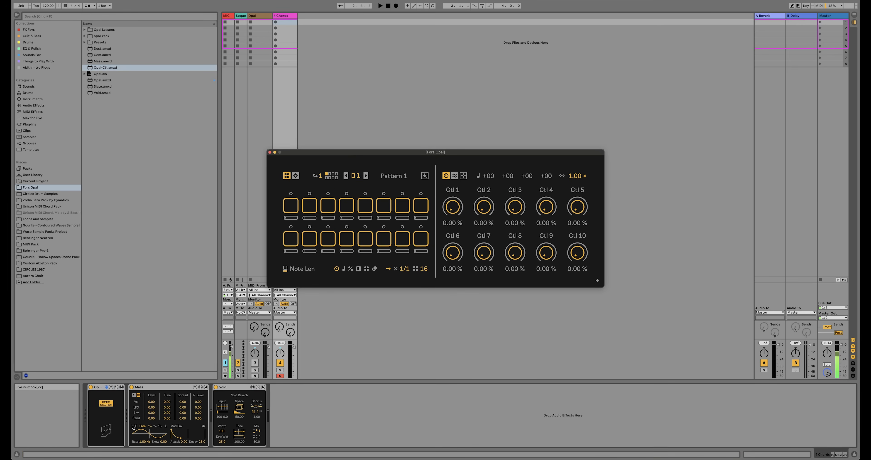
# Swap Mass for the KZO-KEYS rack found by searching "kzo-keys", and launch its Keys - Silk Rd variation
pyautogui.click(166, 390)
pyautogui.click(165, 389)
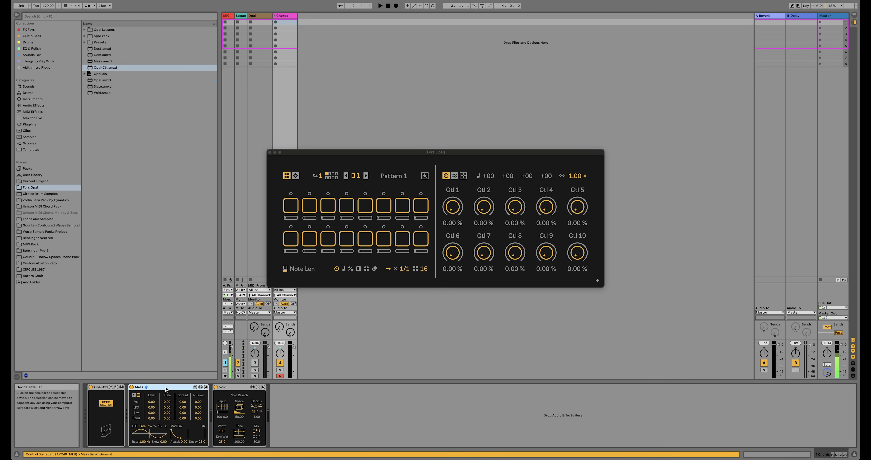
pyautogui.write('qkzo')
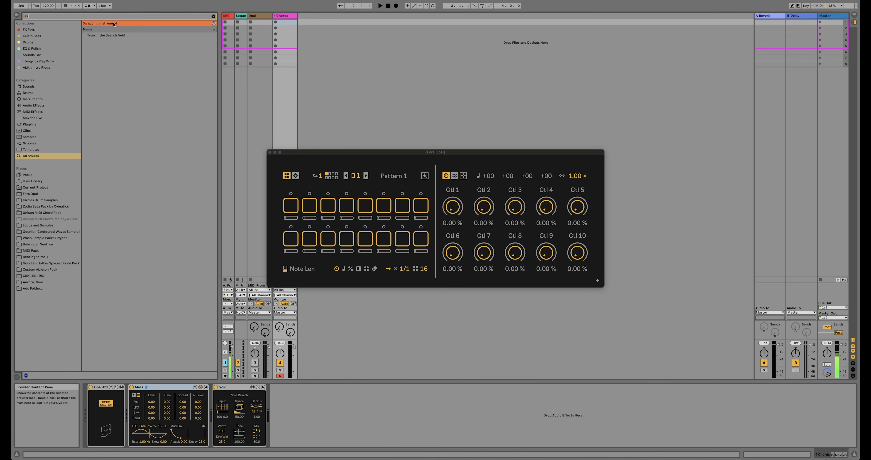
pyautogui.write('-keys')
pyautogui.doubleClick(110, 35)
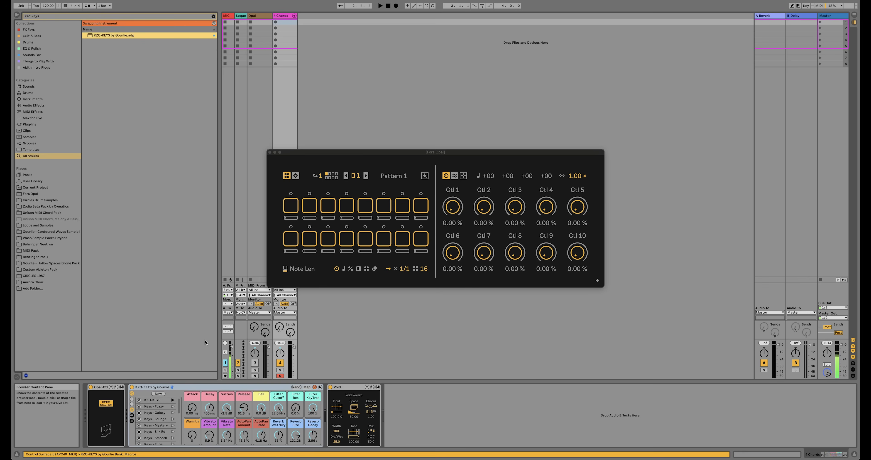
pyautogui.click(173, 432)
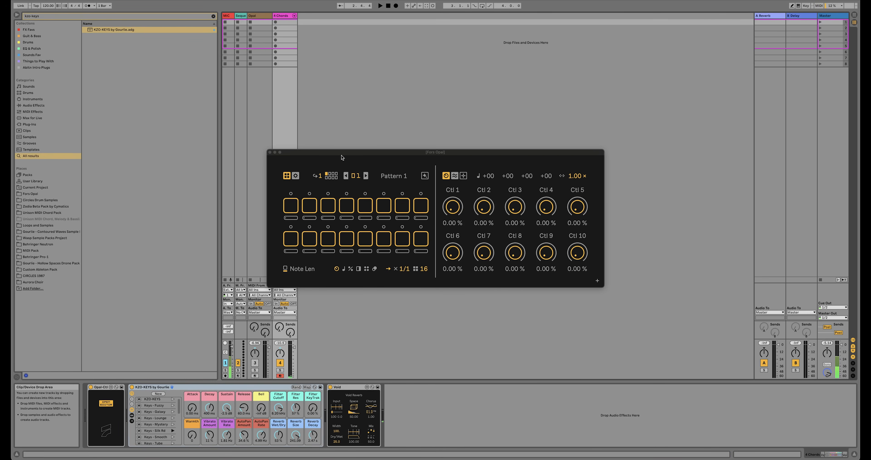
# Enlarge the Opal-Ctl editor to 200 % and program hits on steps 1, 3 and 5 of an 8-step pattern
pyautogui.click(597, 280)
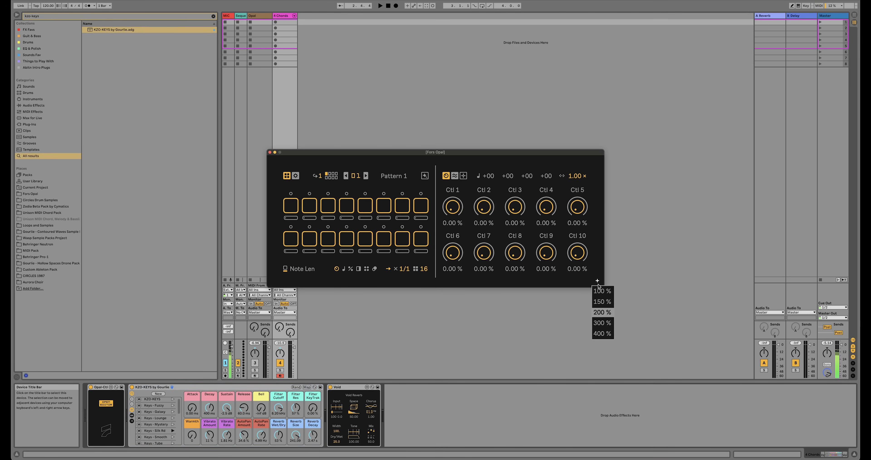
pyautogui.click(602, 312)
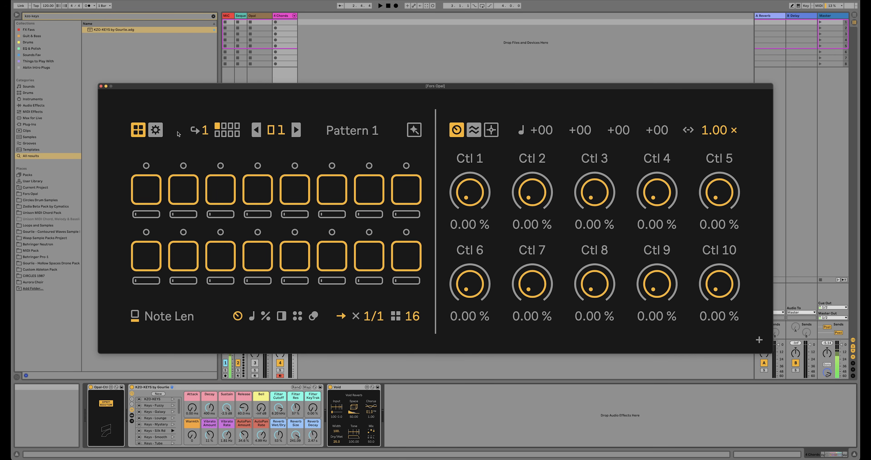
pyautogui.click(149, 196)
pyautogui.moveTo(217, 197); pyautogui.dragTo(220, 185)
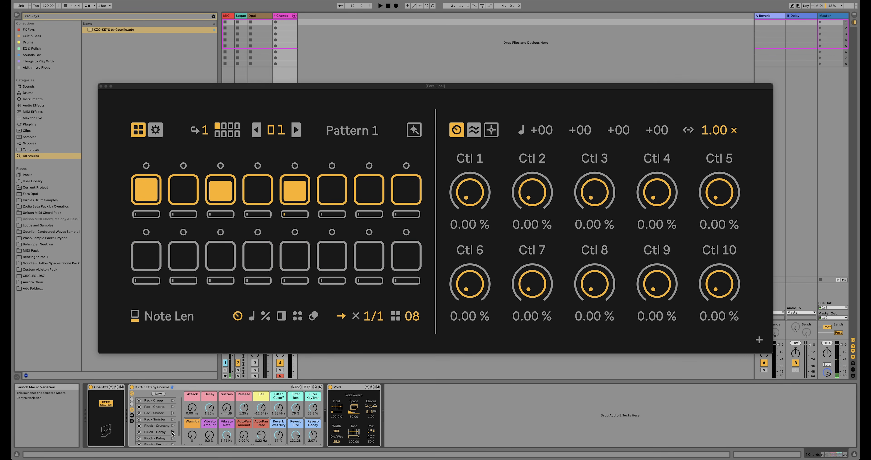
# Play the pattern, audition another Pluck variation of KZO-KEYS, and switch the rack back to Keys - Silk Rd
pyautogui.press('space')
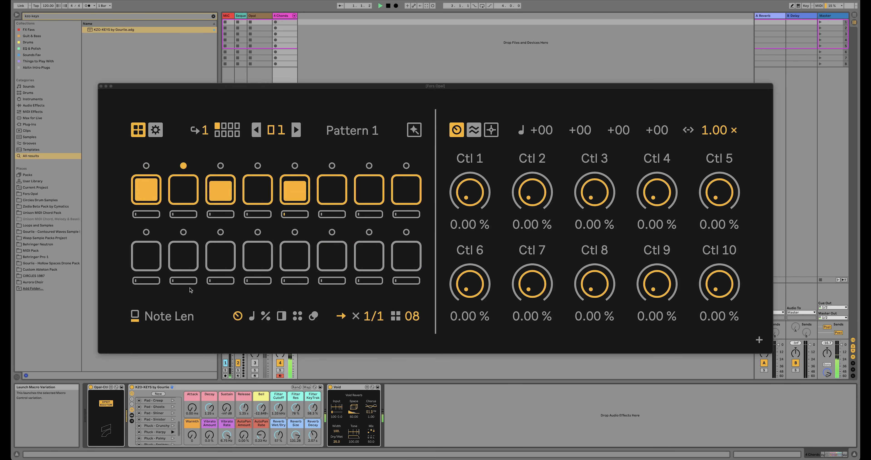
pyautogui.click(172, 437)
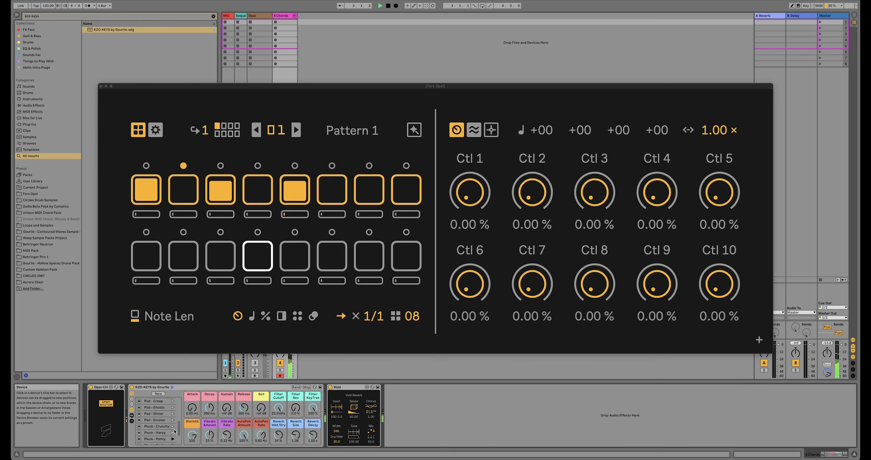
pyautogui.scroll(5, 174, 427)
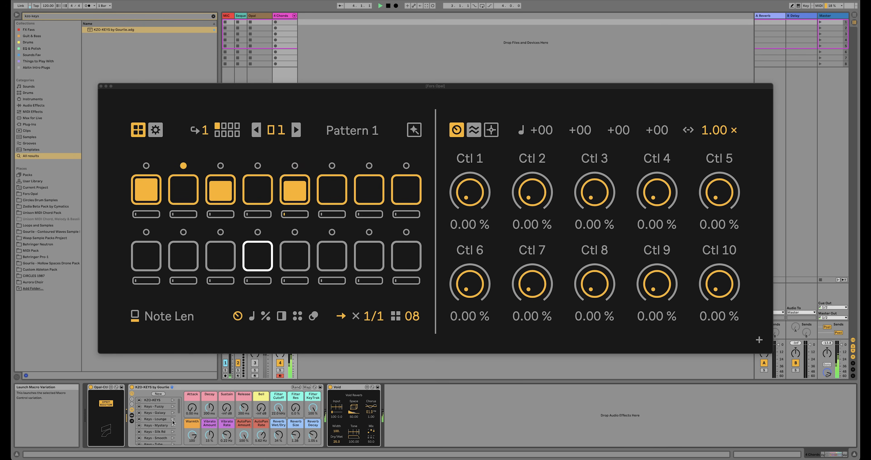
pyautogui.click(173, 432)
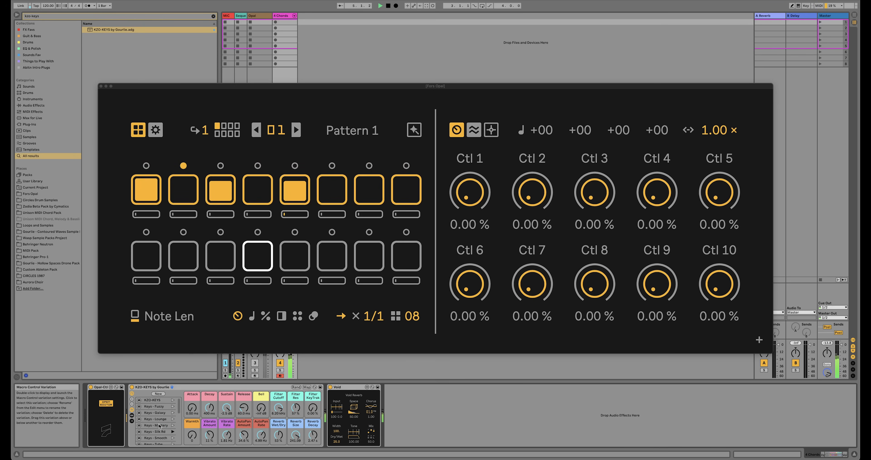
# Audition the Pluck variations of KZO-KEYS, remove the Void reverb from the chain, and launch the Pluck - Palmy variation
pyautogui.scroll(-10, 162, 418)
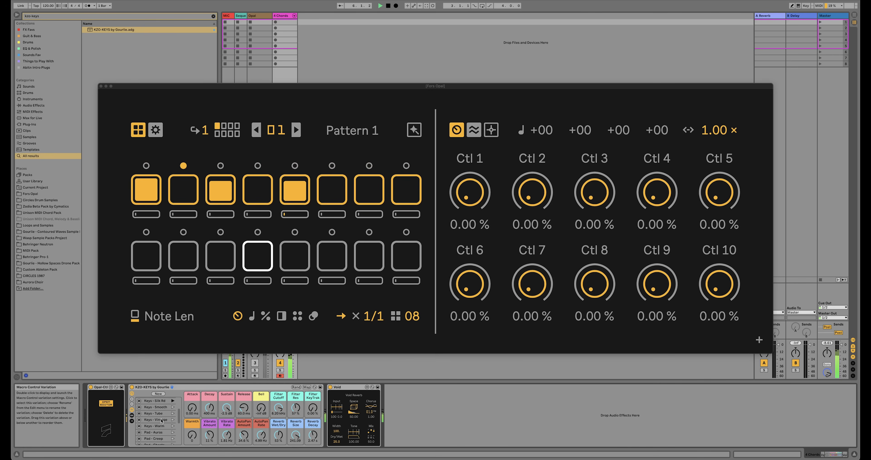
pyautogui.scroll(-5, 162, 420)
pyautogui.click(173, 428)
pyautogui.click(173, 422)
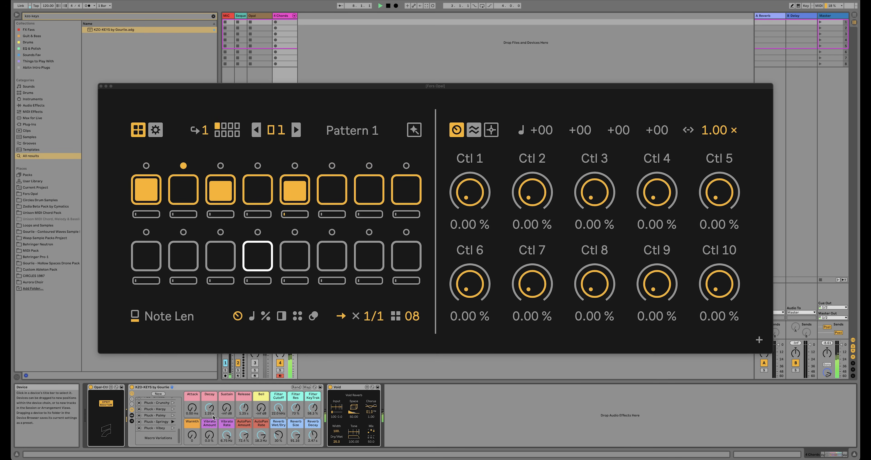
pyautogui.click(345, 389)
pyautogui.press('Delete')
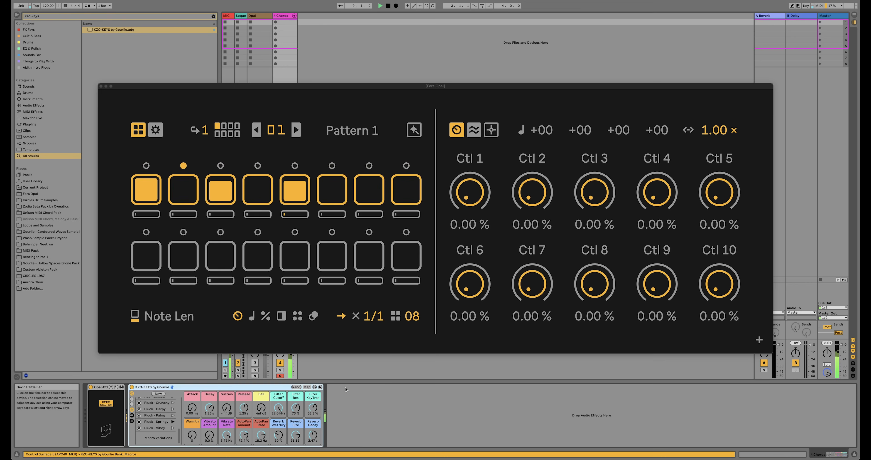
pyautogui.click(173, 415)
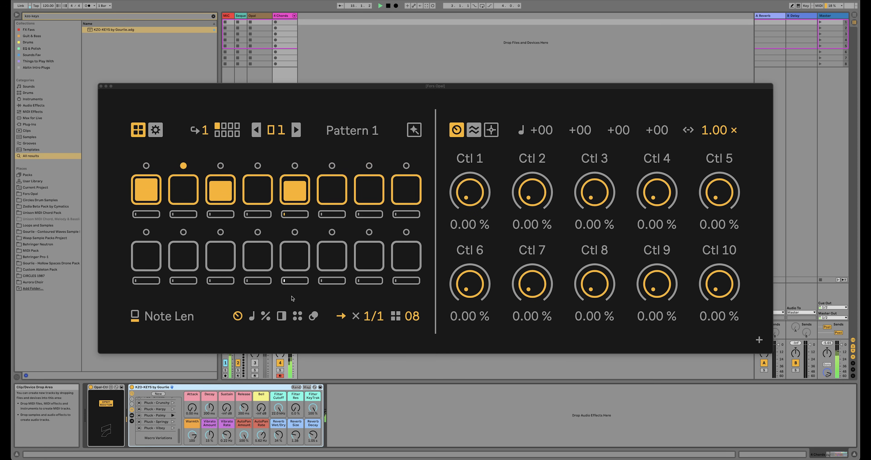
# Look through the sequencer's per-step parameter lanes up to Ratchet, and stop playback
pyautogui.click(281, 315)
pyautogui.click(298, 316)
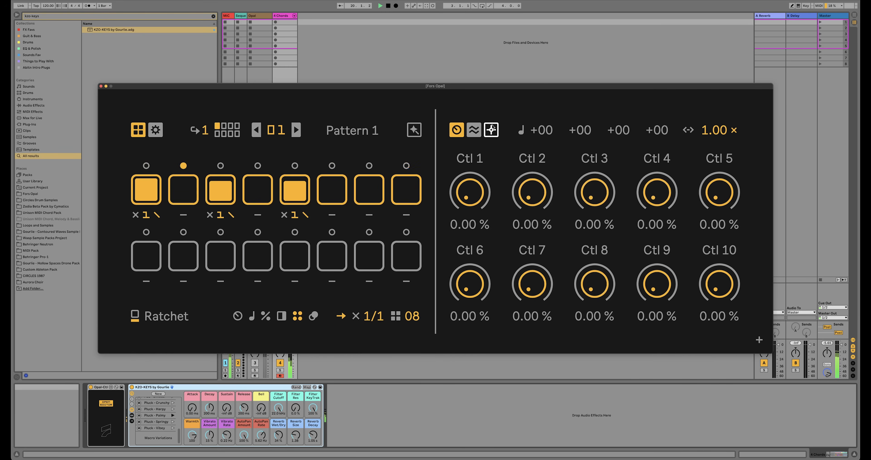
pyautogui.press('space')
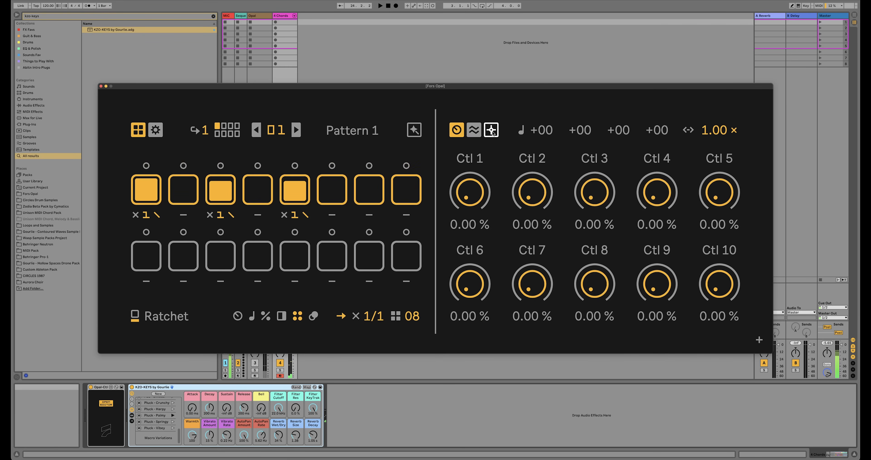
# Map Ctl 1 to the Warmth macro of KZO-KEYS, give steps 1, 3 and 5 different Warmth amounts, and start playback
pyautogui.click(493, 131)
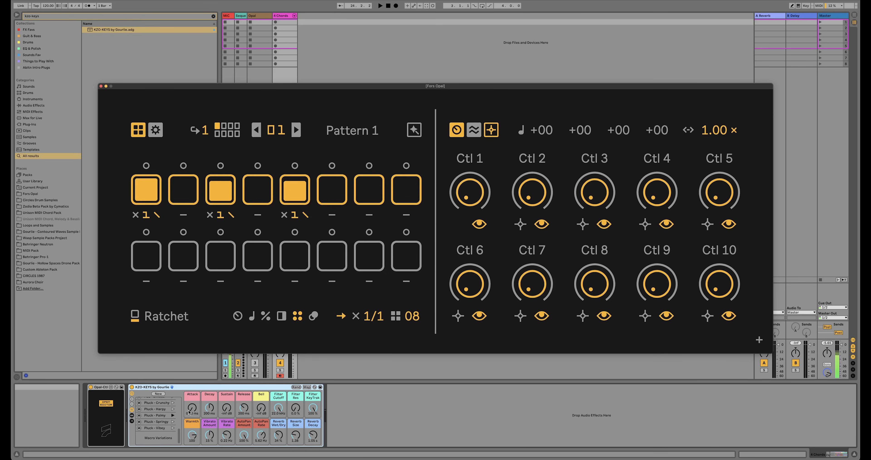
pyautogui.click(191, 436)
pyautogui.click(192, 432)
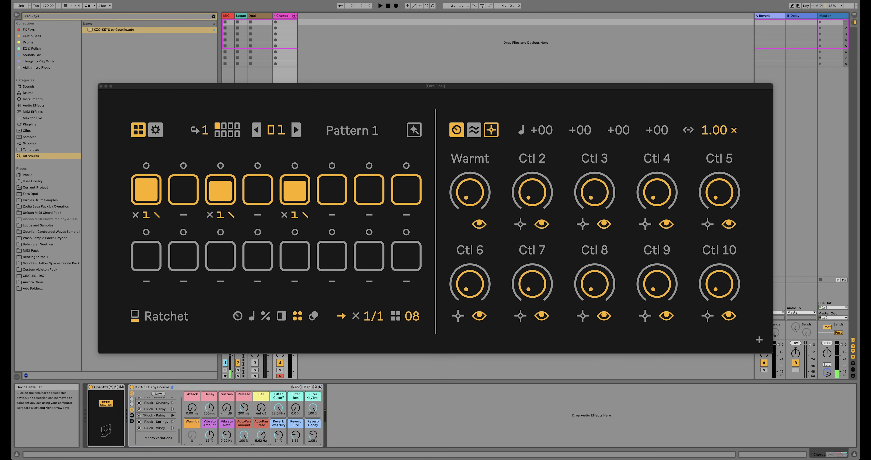
pyautogui.click(475, 190)
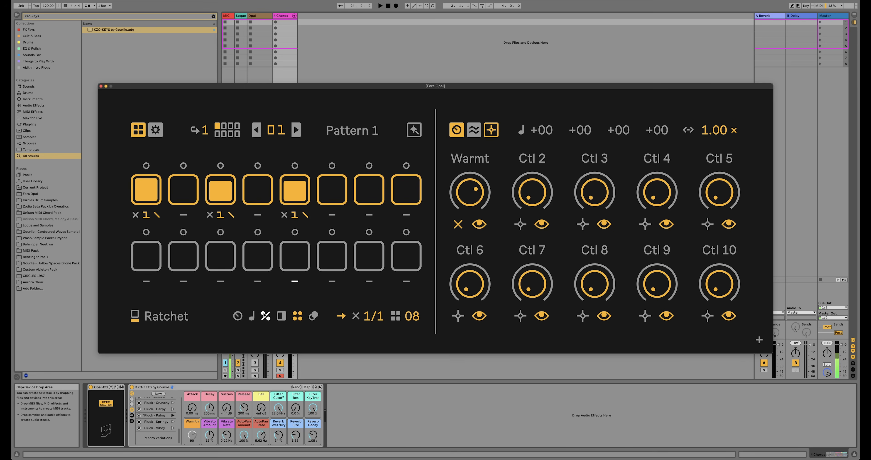
pyautogui.click(472, 197)
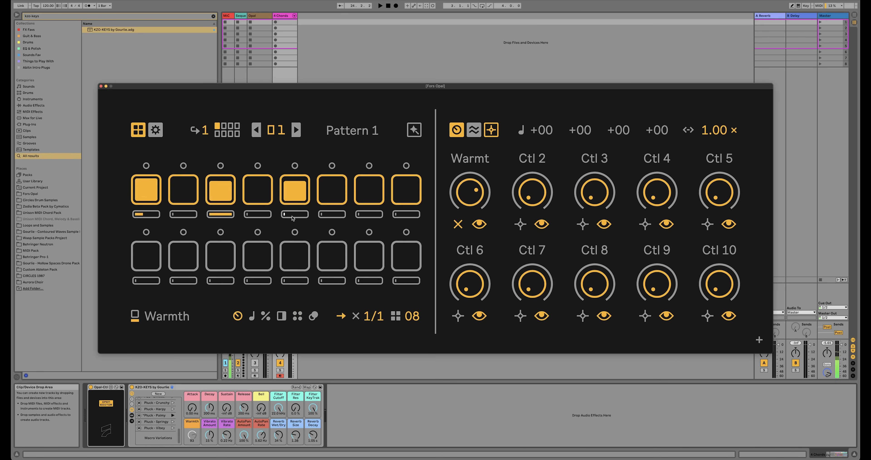
pyautogui.press('space')
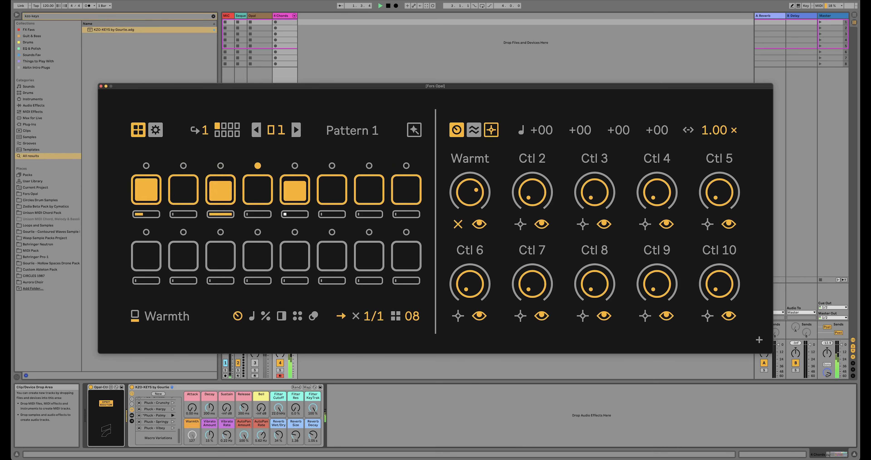
# Map Ctl 2 to the Filter Cutoff macro, turn it up, and set separate filter amounts on the active steps
pyautogui.click(522, 224)
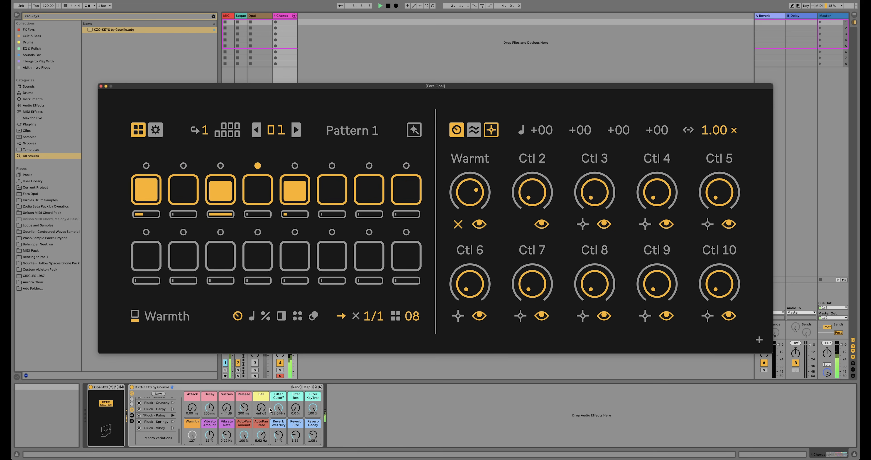
pyautogui.click(276, 411)
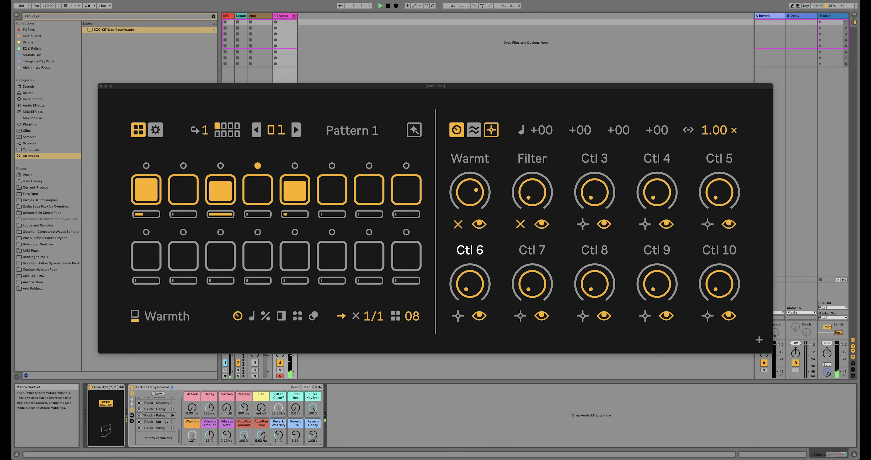
pyautogui.moveTo(533, 191); pyautogui.dragTo(533, 162)
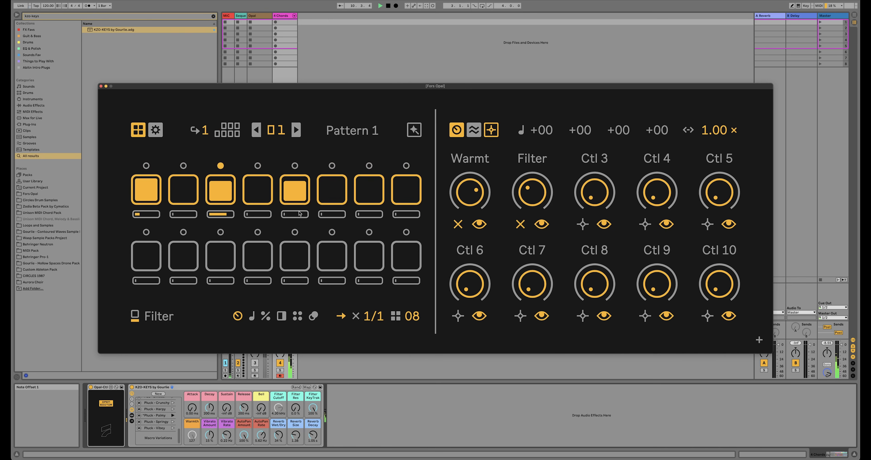
# Lower step 5's velocity, adjust the per-step filter amounts, and map Ctl 3 to the Filter Res macro before stopping playback
pyautogui.click(294, 190)
pyautogui.click(294, 189)
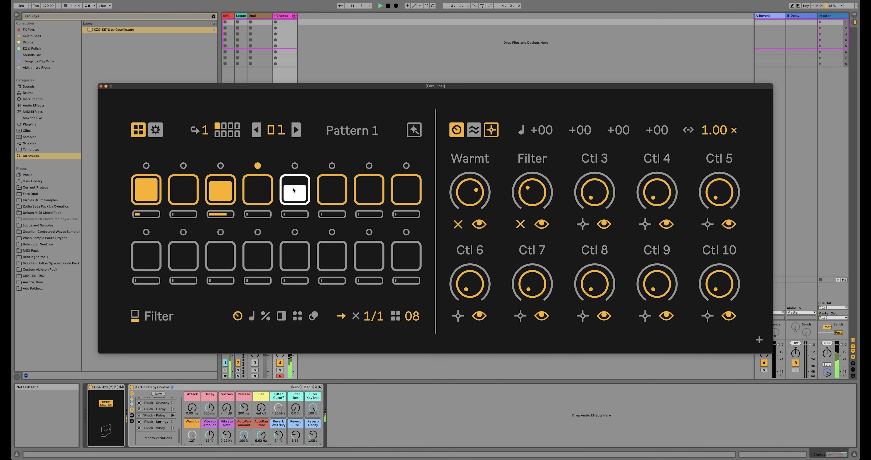
pyautogui.moveTo(288, 216); pyautogui.dragTo(295, 214)
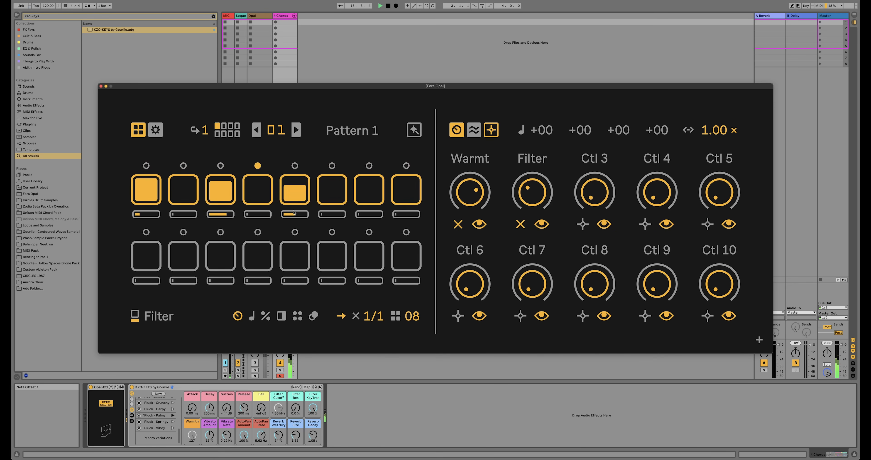
pyautogui.moveTo(521, 197); pyautogui.dragTo(521, 180)
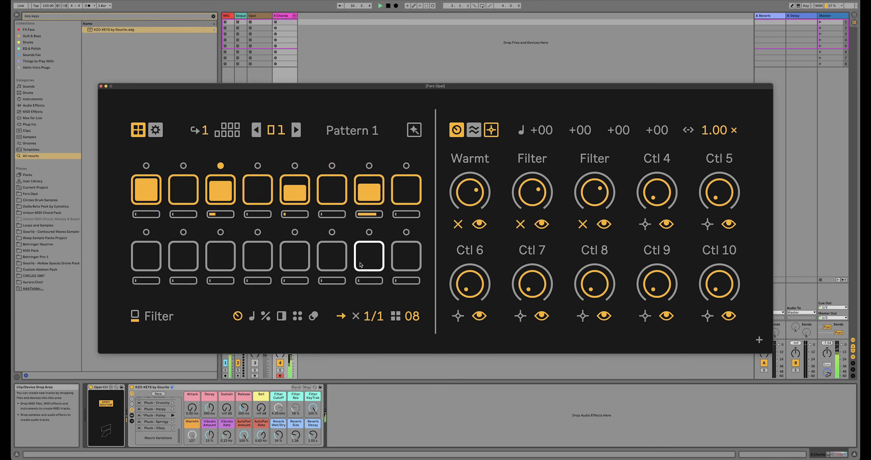
pyautogui.press('space')
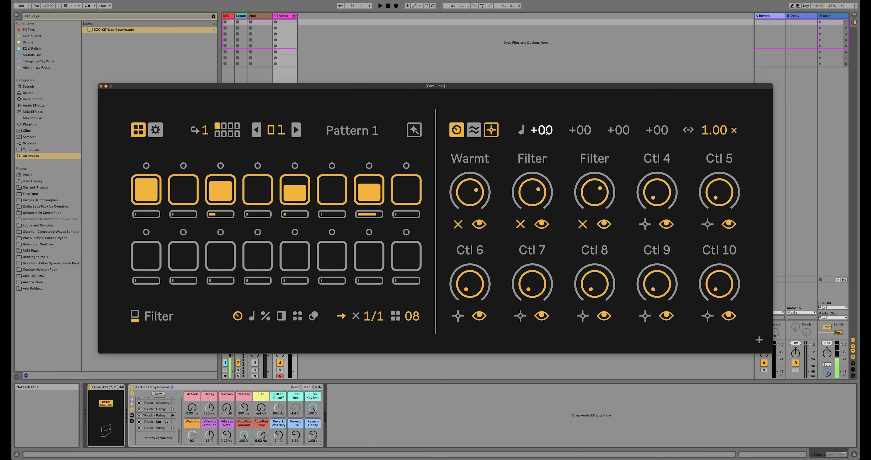
# Examine the Opal-Ctl modulation matrix and the list of controls that can be assigned as a target
pyautogui.click(474, 130)
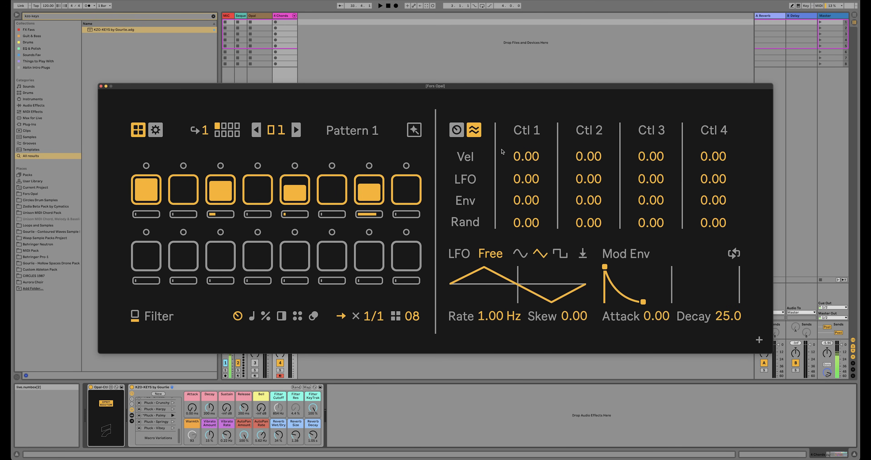
pyautogui.click(540, 132)
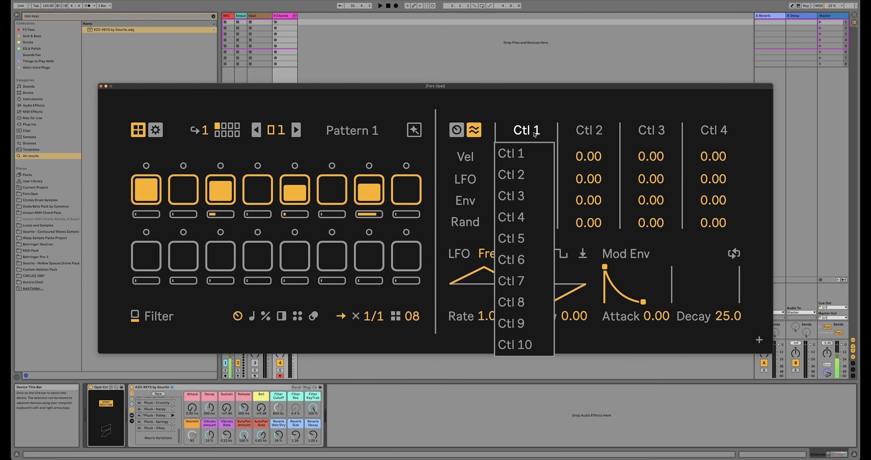
pyautogui.click(598, 112)
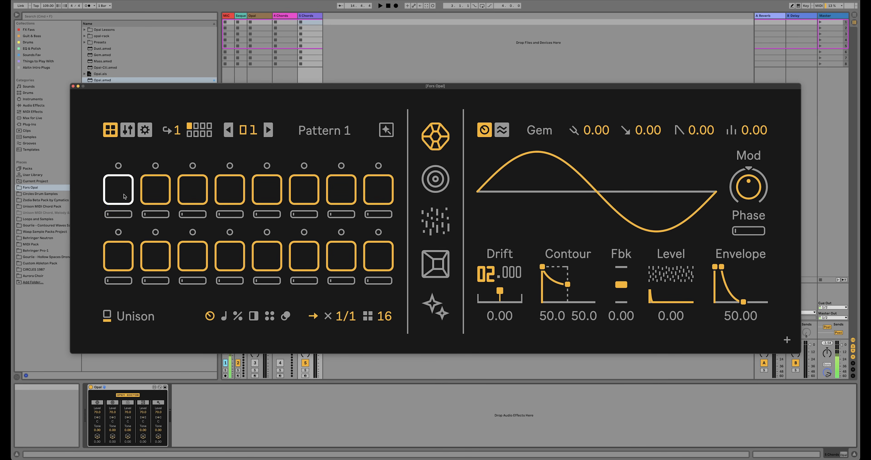
# Program hits on steps 1 and 2 of Opal's Gem voice in a 4-step pattern and play it
pyautogui.click(125, 196)
pyautogui.moveTo(386, 317); pyautogui.dragTo(386, 337)
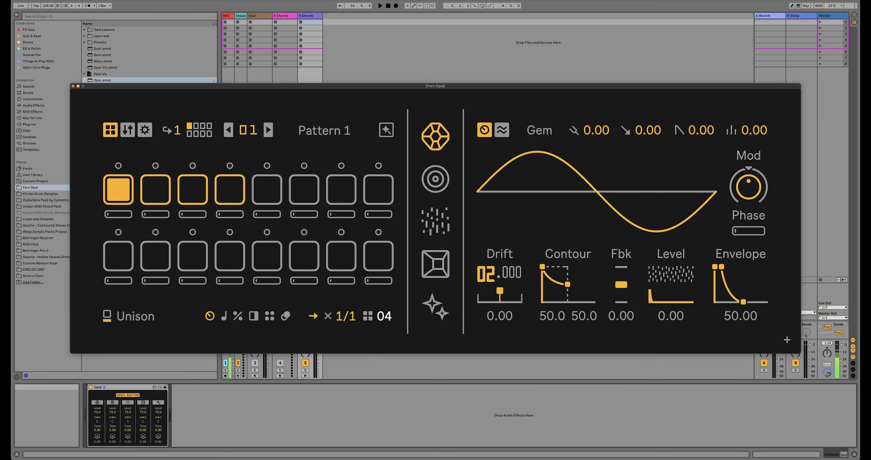
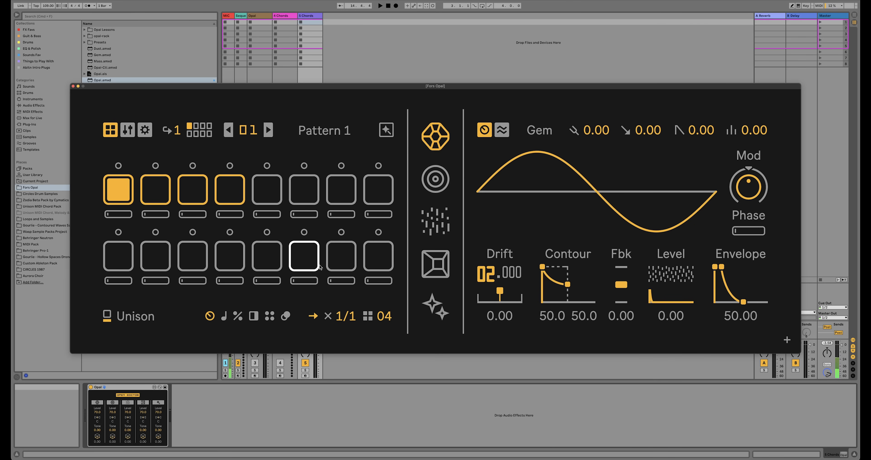
pyautogui.press('space')
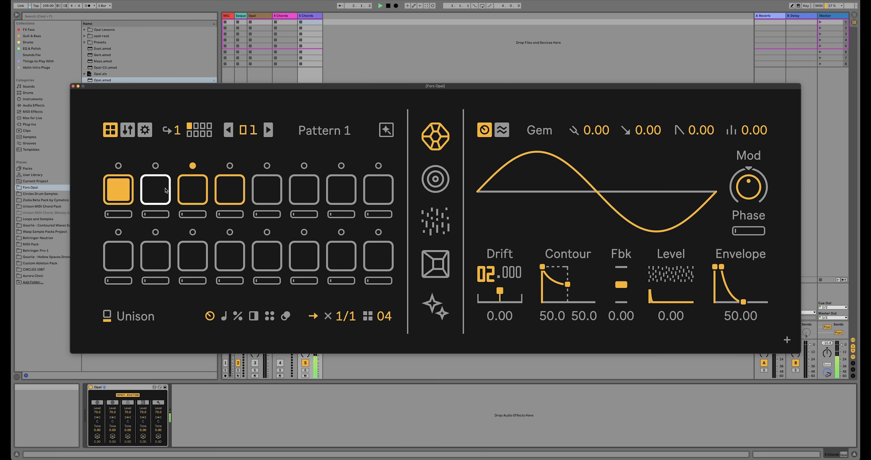
pyautogui.click(155, 181)
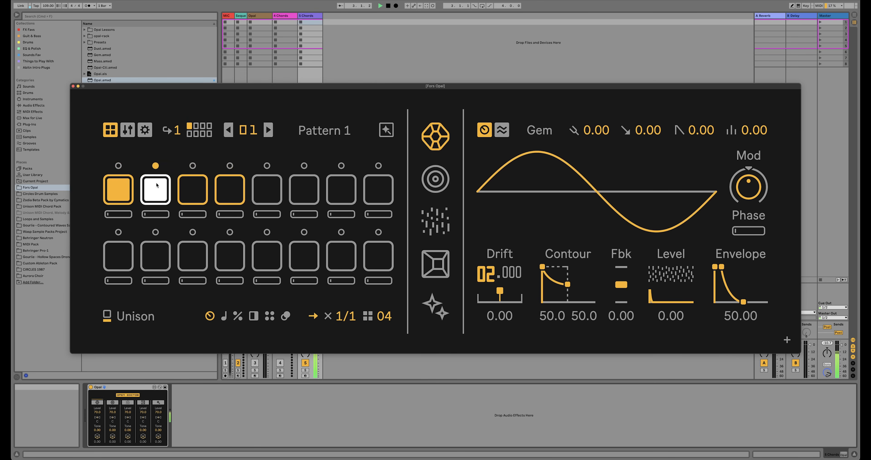
# Shorten the Gem amp envelope's release and set its attack to 3.50
pyautogui.moveTo(741, 304)
pyautogui.mouseDown()
pyautogui.moveTo(725, 304)
pyautogui.moveTo(732, 303)
pyautogui.mouseUp()
pyautogui.moveTo(719, 265); pyautogui.dragTo(719, 260)
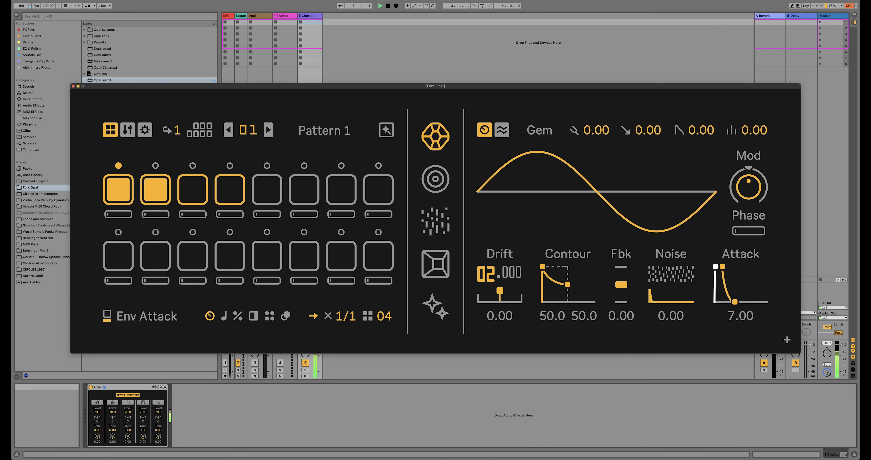
pyautogui.moveTo(735, 302); pyautogui.dragTo(730, 302)
pyautogui.moveTo(719, 269); pyautogui.dragTo(719, 273)
# Add lower-velocity Gem hits on steps 3 and 4, and set step 4's note to D#3
pyautogui.moveTo(213, 200); pyautogui.dragTo(186, 196)
pyautogui.click(186, 195)
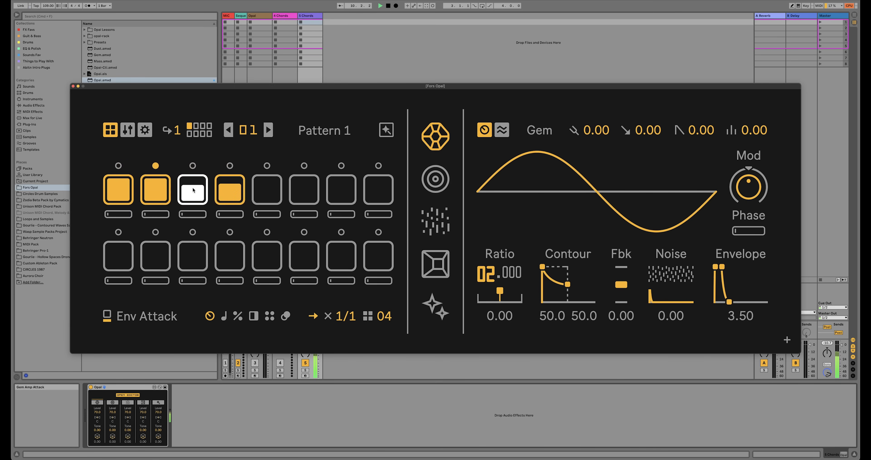
pyautogui.moveTo(227, 213); pyautogui.dragTo(227, 203)
# Set the Gem's Mod to -8.75 and contour to 3.50, with an envelope attack of 8.75 and release of 9.75
pyautogui.moveTo(749, 186); pyautogui.dragTo(748, 211)
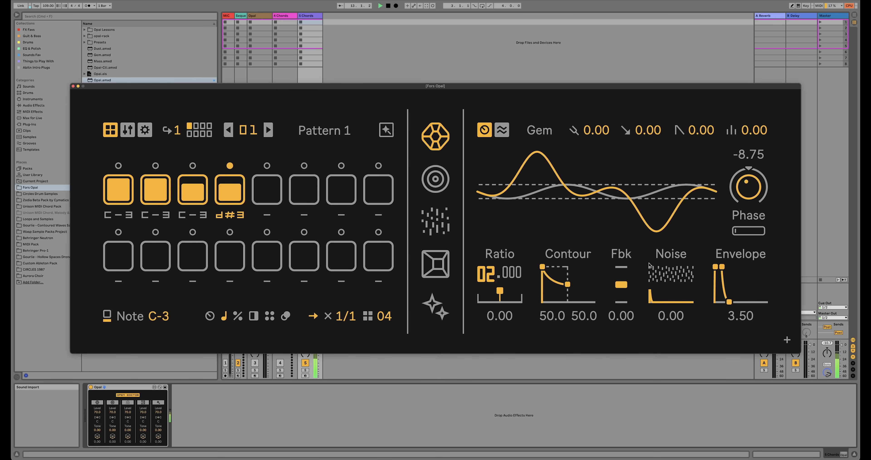
pyautogui.moveTo(568, 284); pyautogui.dragTo(559, 265)
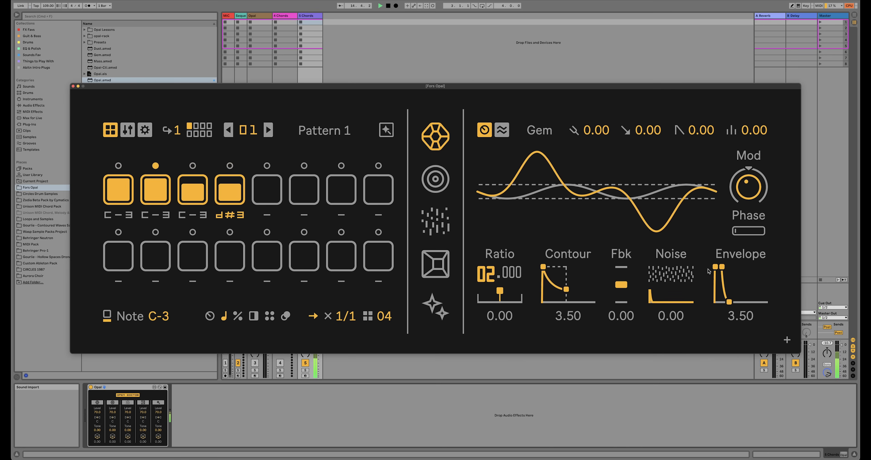
pyautogui.moveTo(715, 267); pyautogui.dragTo(716, 266)
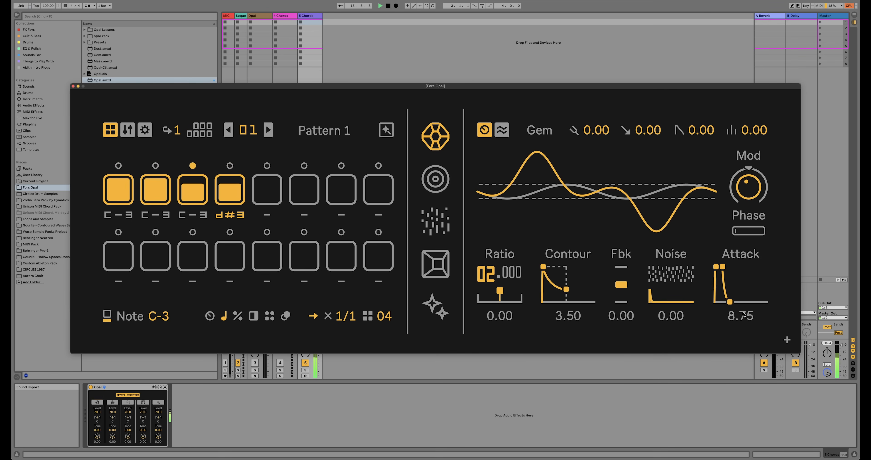
pyautogui.moveTo(730, 301); pyautogui.dragTo(727, 292)
# Raise the Gem's noise level, set the noise decay to 8.75, and modulate Noise Level from the LFO by 54.33
pyautogui.moveTo(671, 275); pyautogui.dragTo(671, 241)
pyautogui.moveTo(654, 302)
pyautogui.mouseDown()
pyautogui.moveTo(654, 329)
pyautogui.moveTo(654, 317)
pyautogui.mouseUp()
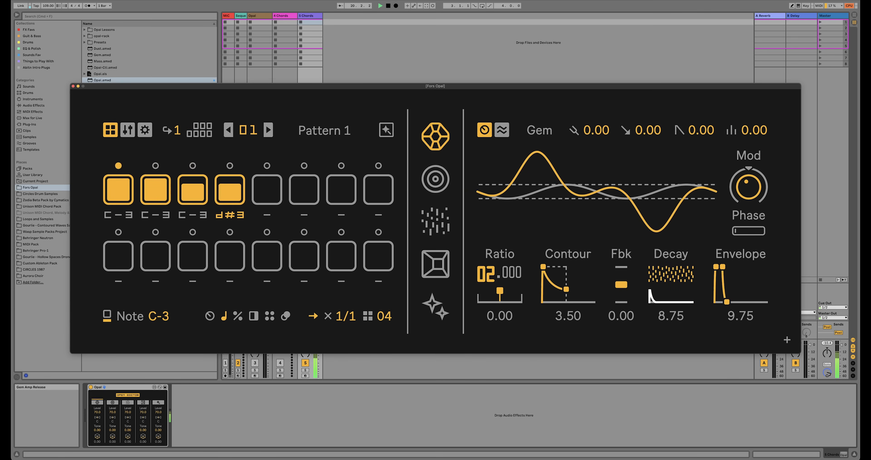
pyautogui.click(502, 130)
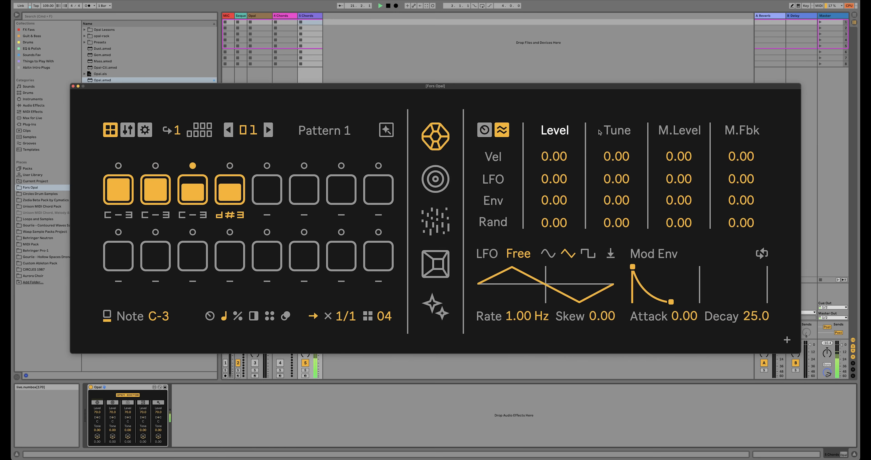
pyautogui.click(686, 132)
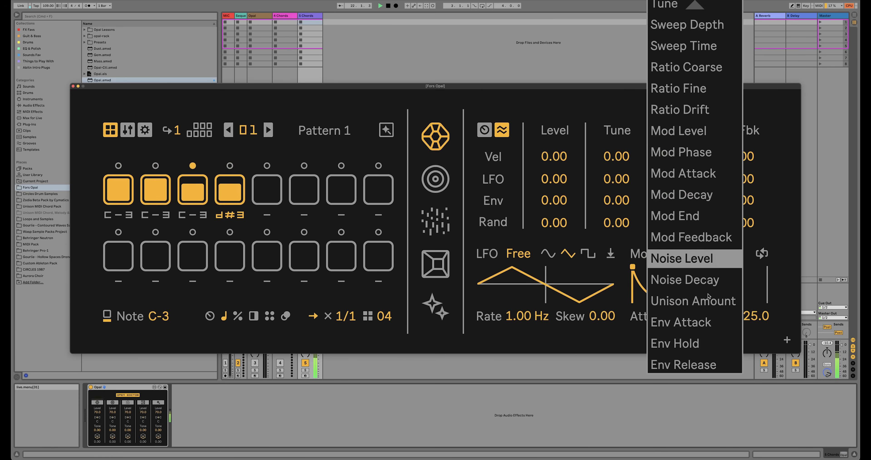
pyautogui.click(668, 259)
pyautogui.moveTo(678, 179)
pyautogui.mouseDown()
pyautogui.moveTo(679, 149)
pyautogui.moveTo(678, 171)
pyautogui.moveTo(679, 163)
pyautogui.mouseUp()
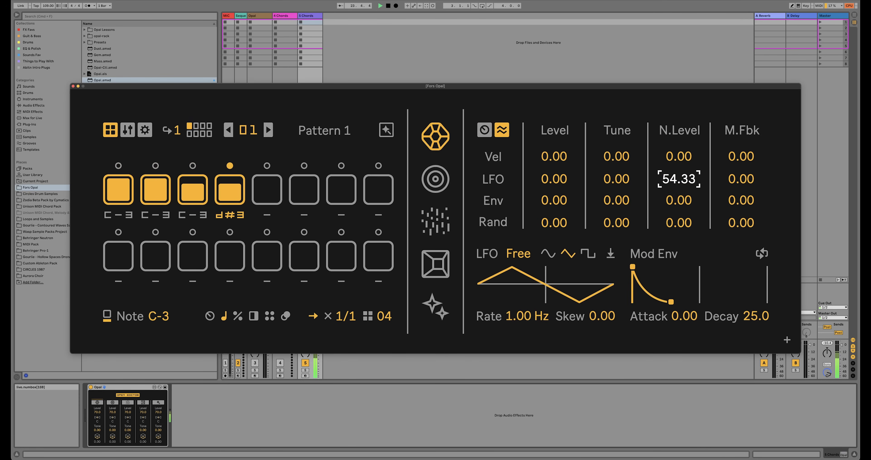
pyautogui.click(486, 131)
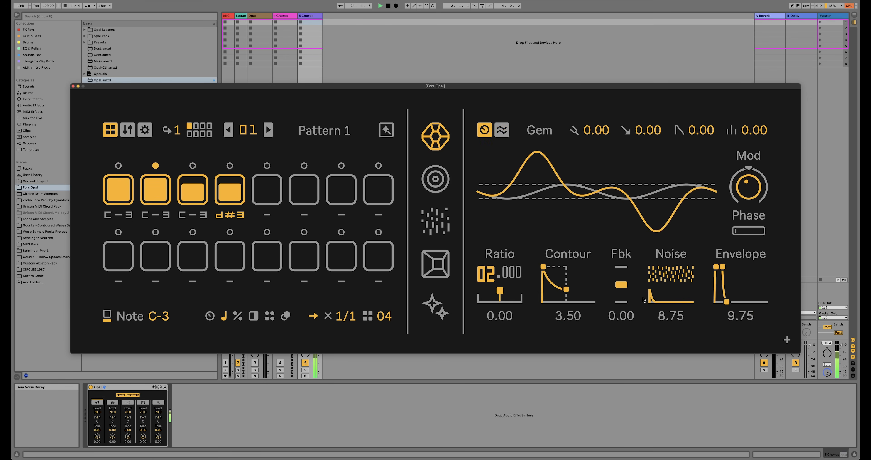
# Set the Gem's noise value to 16.00 and adjust the random modulation of its tune
pyautogui.moveTo(672, 274); pyautogui.dragTo(672, 304)
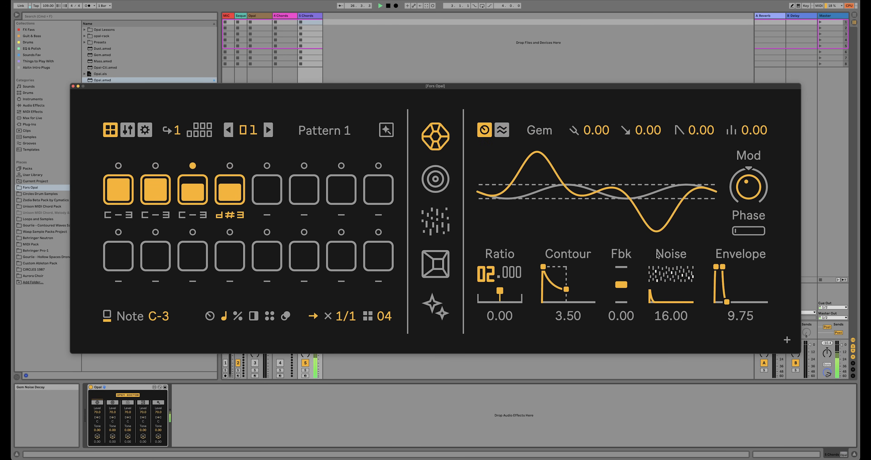
pyautogui.click(502, 130)
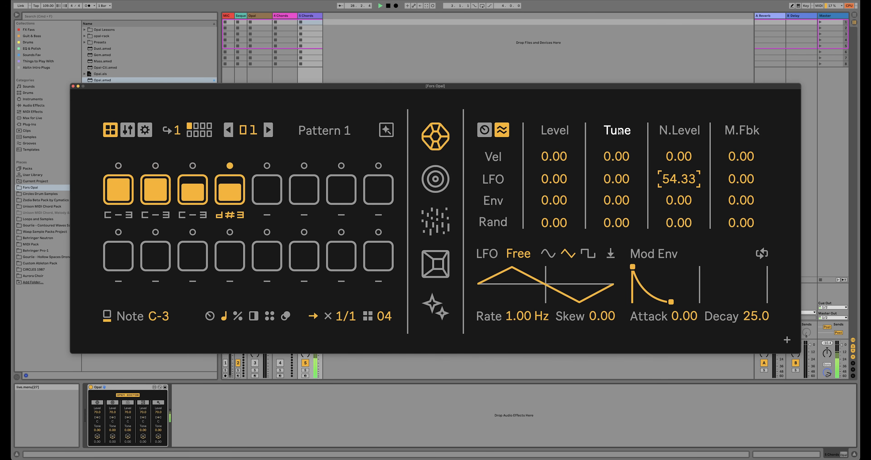
pyautogui.click(620, 132)
pyautogui.click(621, 279)
pyautogui.moveTo(614, 222)
pyautogui.mouseDown()
pyautogui.moveTo(613, 205)
pyautogui.moveTo(624, 234)
pyautogui.mouseUp()
# Show the Mass voice's sound parameters and set its envelope release to 22.00
pyautogui.click(449, 184)
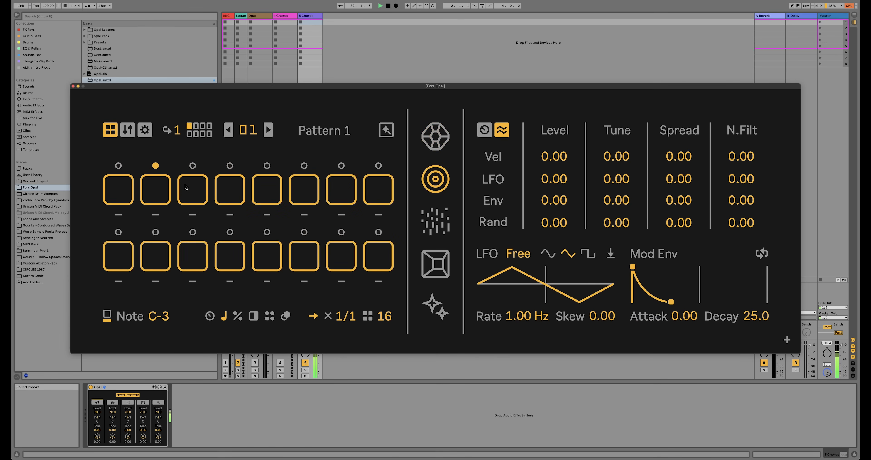
pyautogui.click(485, 130)
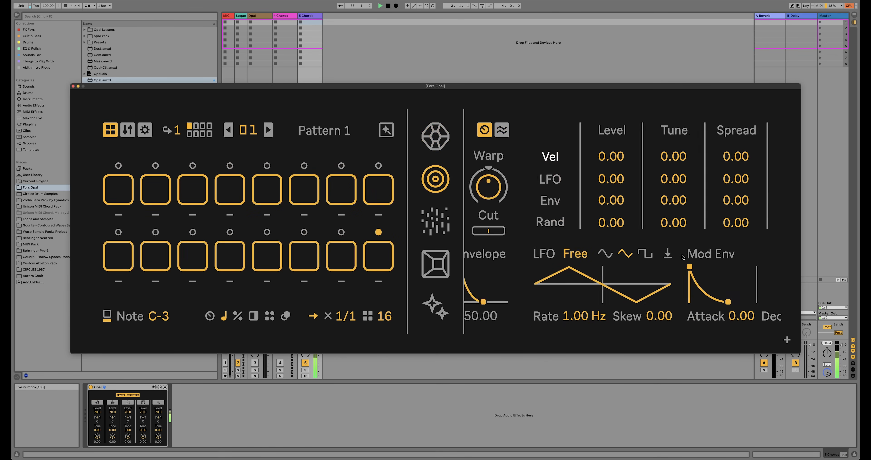
pyautogui.hscroll(-10, 683, 257)
pyautogui.moveTo(743, 301); pyautogui.dragTo(732, 301)
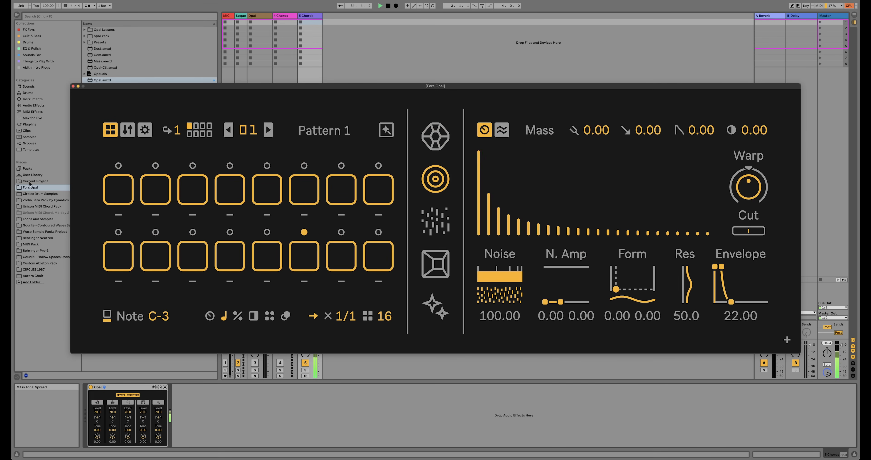
# Add Mass hits on steps 1 and 9, with the default note at G-3 and step 9's note at G-2
pyautogui.click(124, 190)
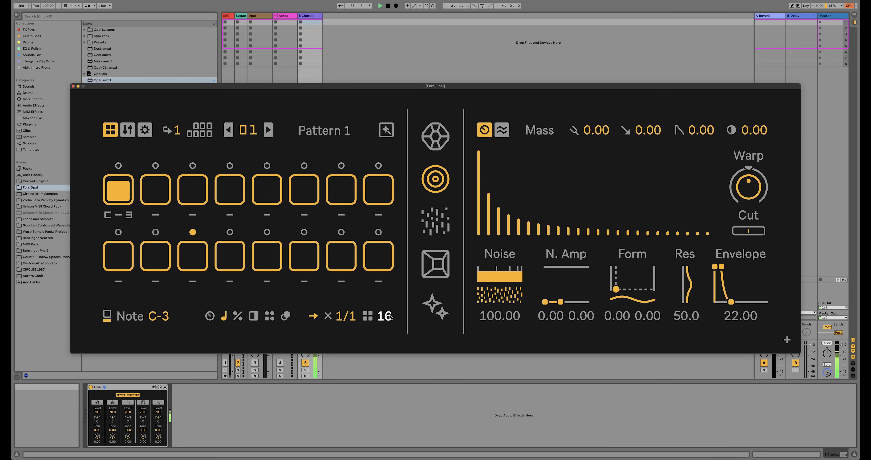
pyautogui.click(123, 259)
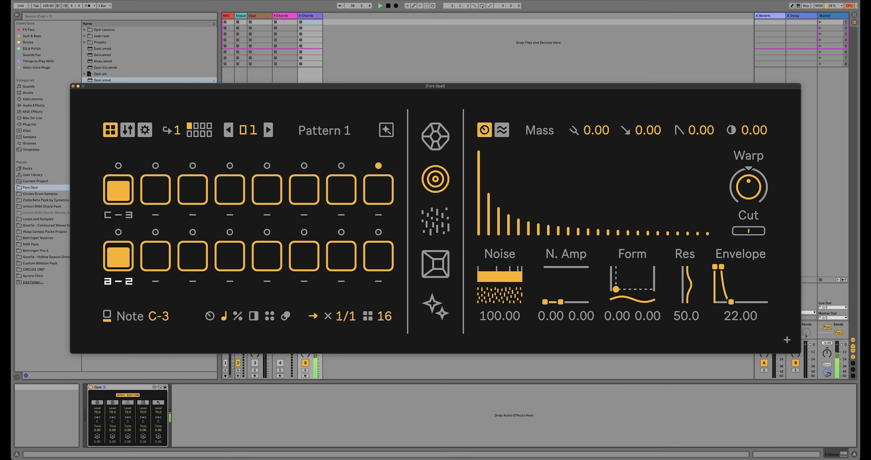
pyautogui.moveTo(117, 283); pyautogui.dragTo(117, 289)
pyautogui.click(438, 141)
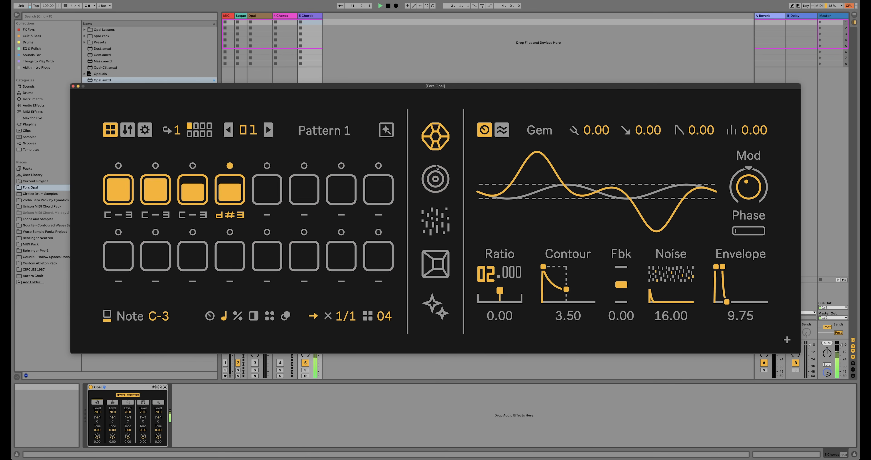
pyautogui.click(435, 178)
pyautogui.moveTo(162, 314); pyautogui.dragTo(161, 294)
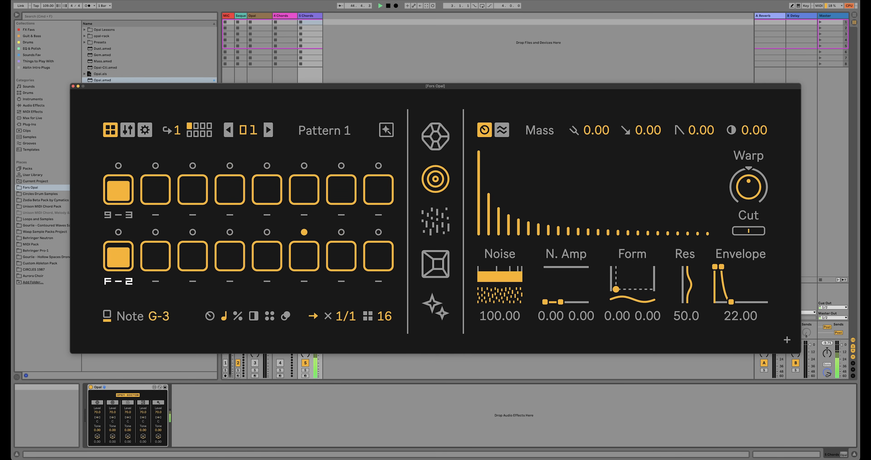
pyautogui.moveTo(119, 281); pyautogui.dragTo(118, 279)
# Tighten the Mass tonal spread, and set noise decay to 23.25, Form to 52.0 and 54.0, and resonance to 100
pyautogui.moveTo(649, 216)
pyautogui.mouseDown()
pyautogui.moveTo(649, 245)
pyautogui.moveTo(650, 215)
pyautogui.mouseUp()
pyautogui.moveTo(546, 303); pyautogui.dragTo(545, 269)
pyautogui.moveTo(561, 301); pyautogui.dragTo(560, 301)
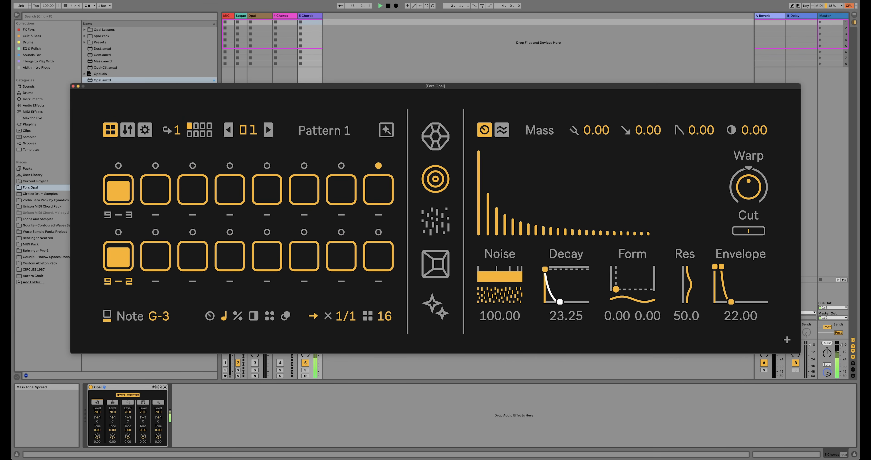
pyautogui.moveTo(617, 289); pyautogui.dragTo(633, 278)
pyautogui.moveTo(690, 285); pyautogui.dragTo(690, 267)
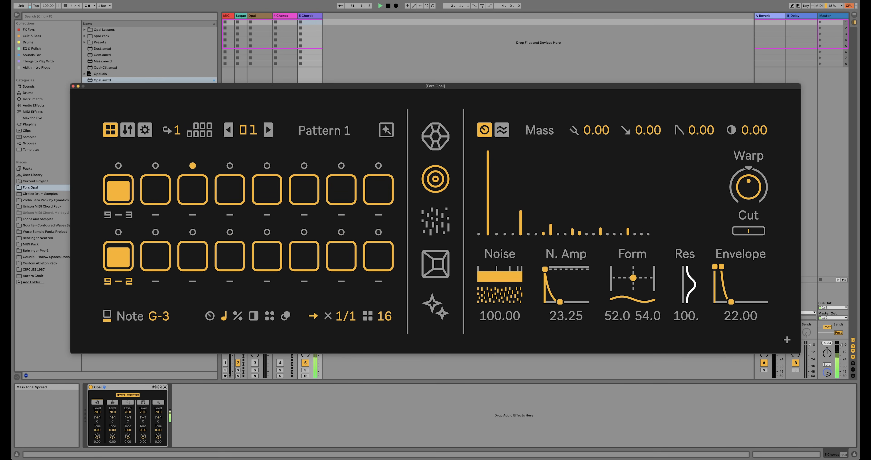
# Adjust the Mass tonal partials, set the noise filter to -21.00, and set the envelope release to 36.00
pyautogui.moveTo(571, 223); pyautogui.dragTo(571, 212)
pyautogui.moveTo(504, 296); pyautogui.dragTo(504, 305)
pyautogui.moveTo(504, 277); pyautogui.dragTo(504, 289)
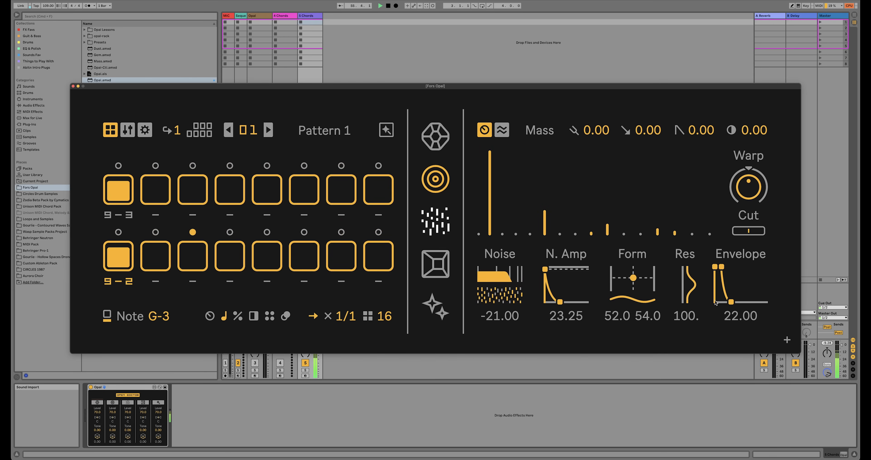
pyautogui.moveTo(731, 302); pyautogui.dragTo(729, 302)
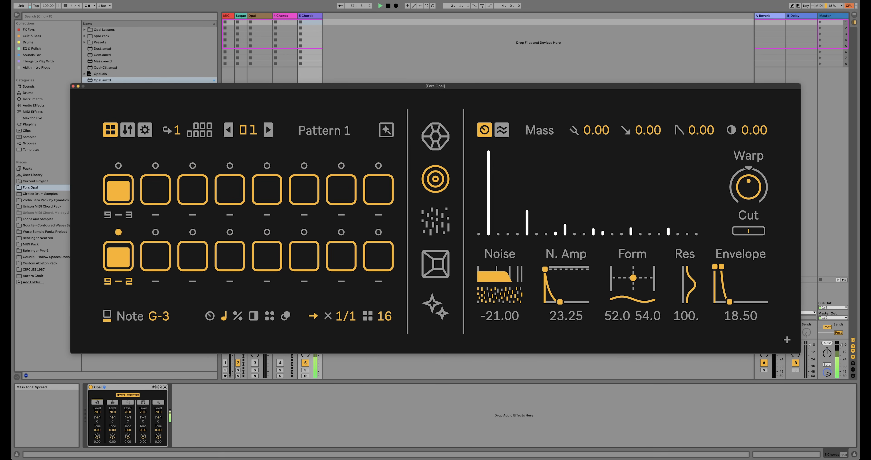
pyautogui.moveTo(730, 302); pyautogui.dragTo(737, 302)
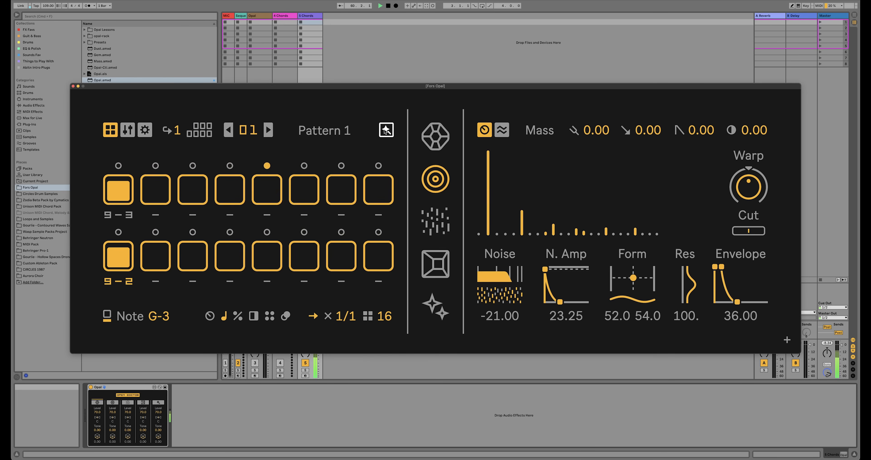
# Randomize the Mass pattern with its Locks amount set to 17
pyautogui.click(386, 130)
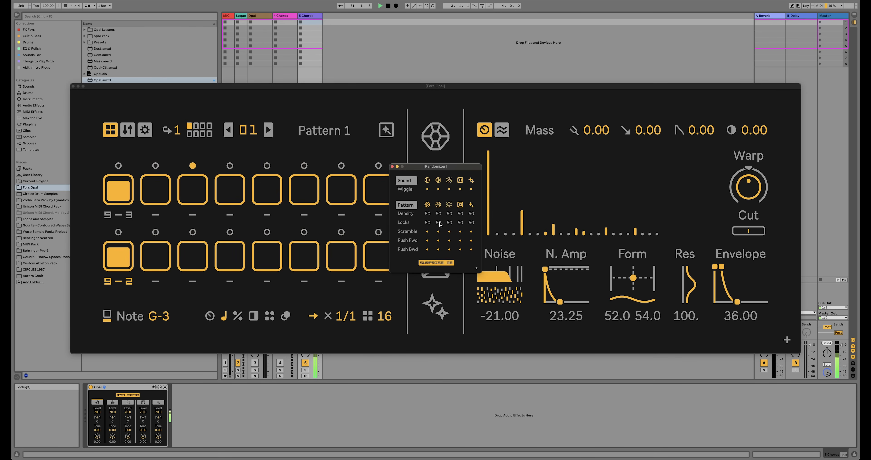
pyautogui.click(439, 205)
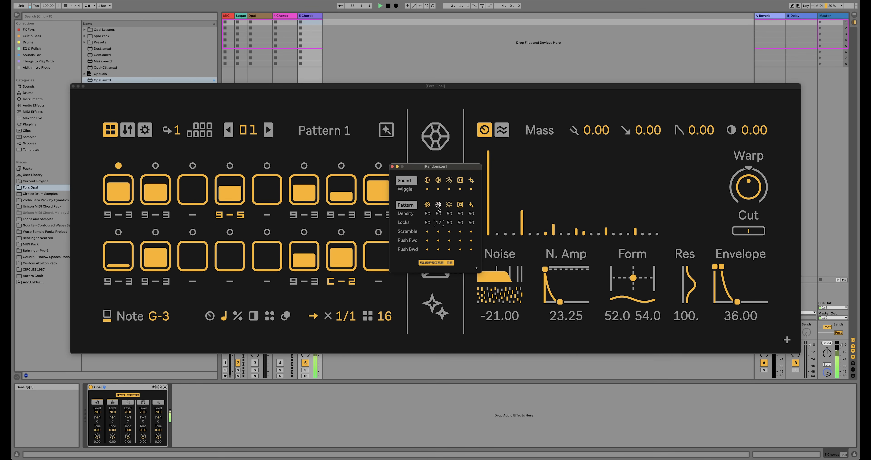
pyautogui.click(393, 166)
# Lower the Mass Warp, and set the down-arrow value to 6.24 and the decay-slope value to 4.72
pyautogui.moveTo(748, 186)
pyautogui.moveTo(749, 187); pyautogui.dragTo(749, 211)
pyautogui.moveTo(654, 133); pyautogui.dragTo(654, 117)
pyautogui.moveTo(701, 131)
pyautogui.mouseDown()
pyautogui.moveTo(702, 112)
pyautogui.moveTo(701, 125)
pyautogui.mouseUp()
pyautogui.moveTo(644, 134); pyautogui.dragTo(648, 144)
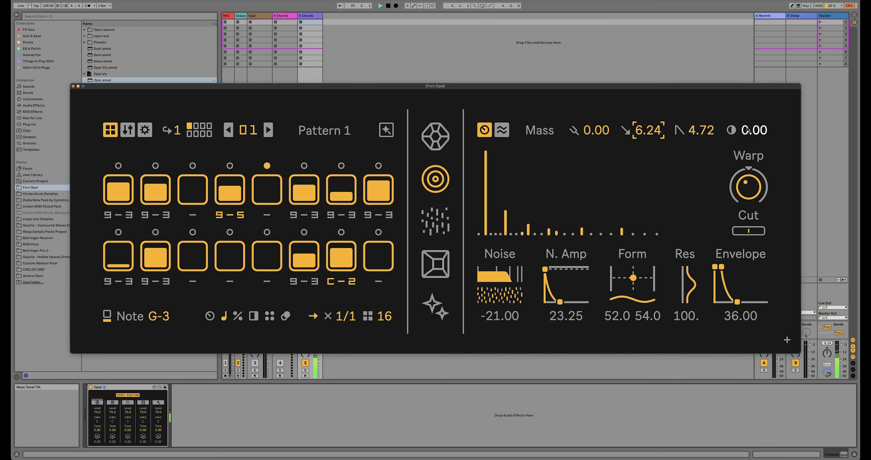
# Set the Mass half-circle value to 40.1, raise Cut and Warp, and set Form to 20.0 and 26.0
pyautogui.moveTo(749, 130); pyautogui.dragTo(748, 103)
pyautogui.moveTo(749, 231); pyautogui.dragTo(750, 232)
pyautogui.moveTo(749, 187)
pyautogui.mouseDown()
pyautogui.moveTo(749, 200)
pyautogui.moveTo(749, 178)
pyautogui.mouseUp()
pyautogui.moveTo(636, 277)
pyautogui.mouseDown()
pyautogui.moveTo(647, 274)
pyautogui.moveTo(623, 284)
pyautogui.mouseUp()
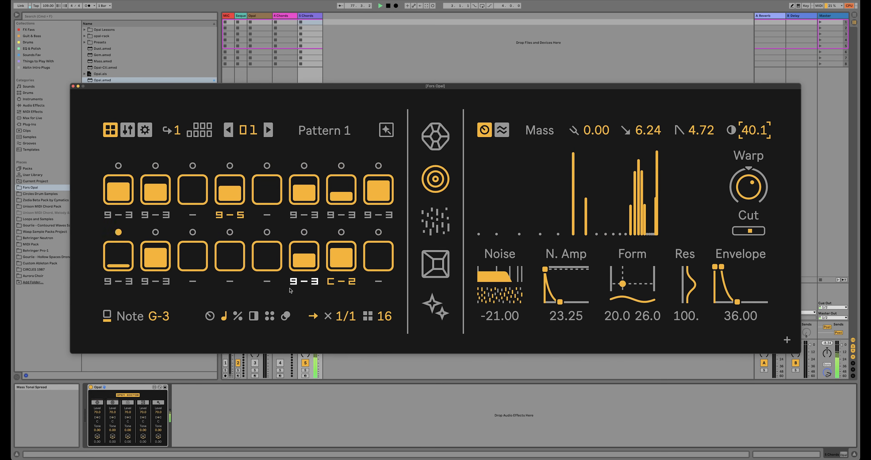
# Show the per-step parameter lanes, and set the Mass Form wave to 28.00 and noise decay to 19.75
pyautogui.click(210, 316)
pyautogui.click(623, 284)
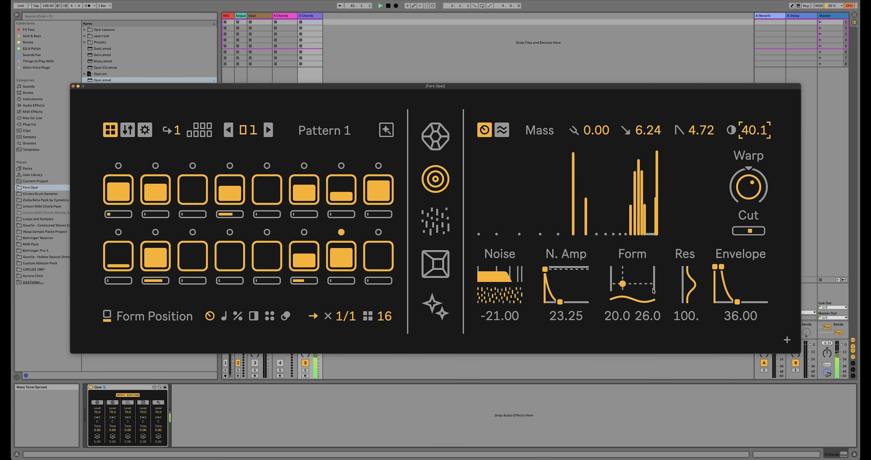
pyautogui.moveTo(650, 299); pyautogui.dragTo(650, 280)
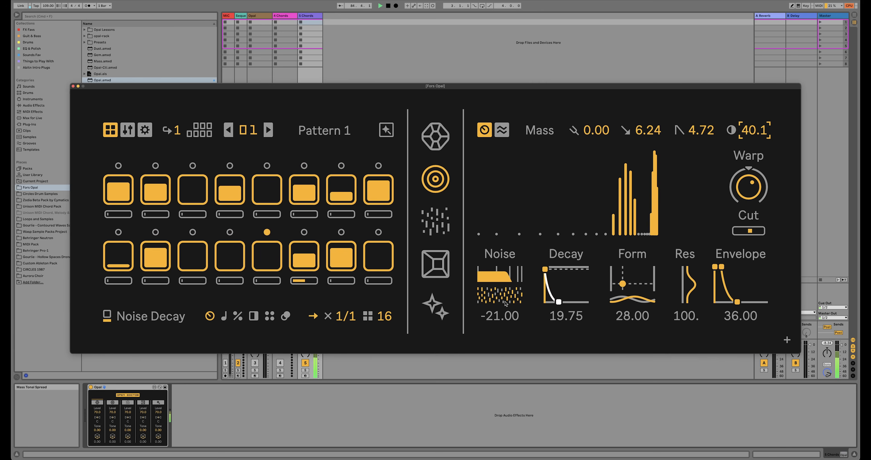
# Lower the Mass noise filter, and sweep the tonal spread narrow and back to wide
pyautogui.moveTo(510, 275)
pyautogui.mouseDown()
pyautogui.moveTo(496, 275)
pyautogui.moveTo(503, 281)
pyautogui.mouseUp()
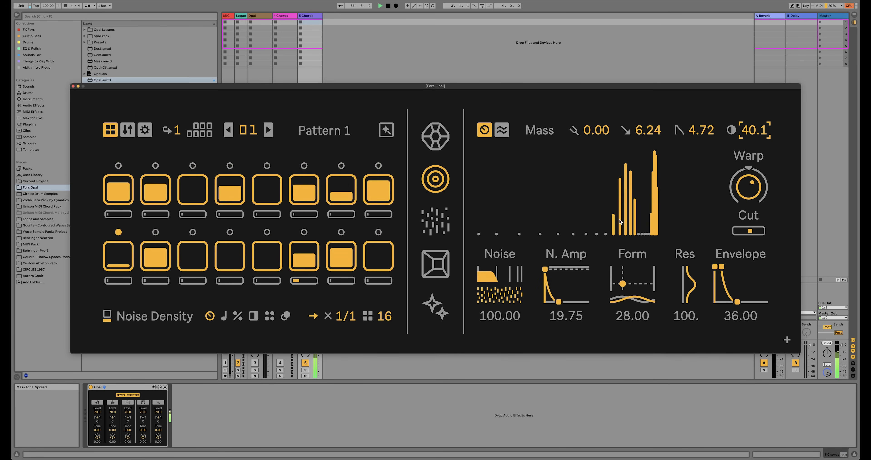
pyautogui.moveTo(620, 222); pyautogui.dragTo(543, 221)
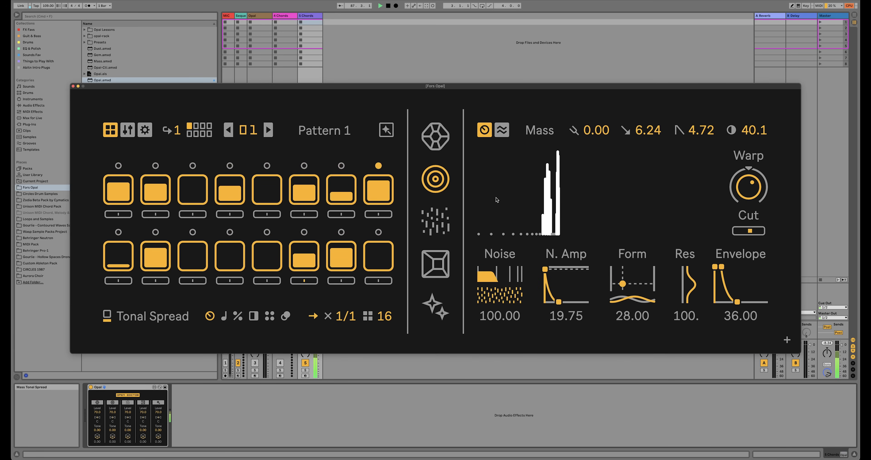
pyautogui.moveTo(497, 199); pyautogui.dragTo(608, 200)
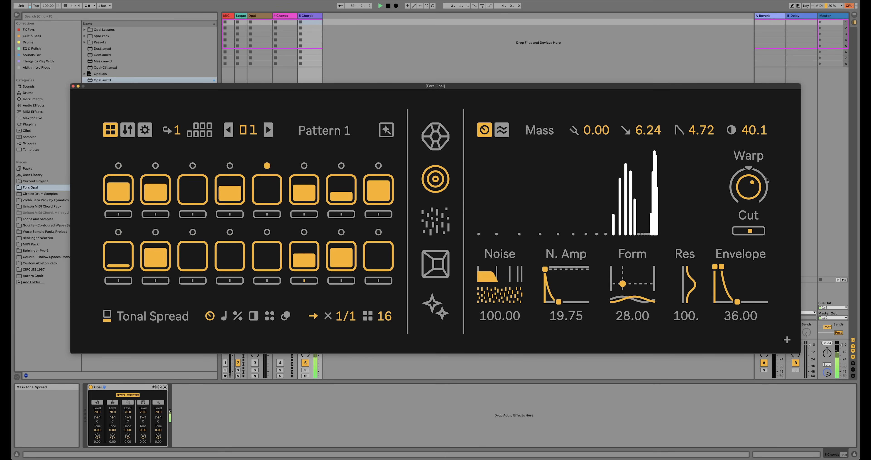
# Randomize the Mass sound and show the lane for its envelope release
pyautogui.click(387, 129)
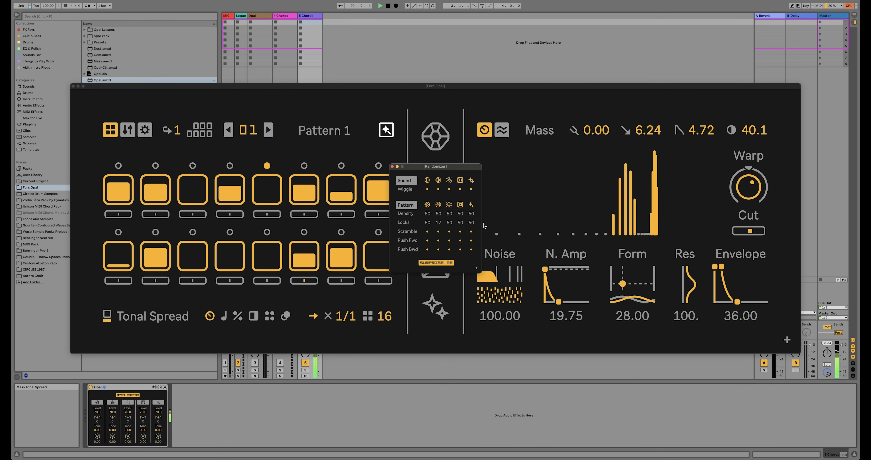
pyautogui.click(438, 180)
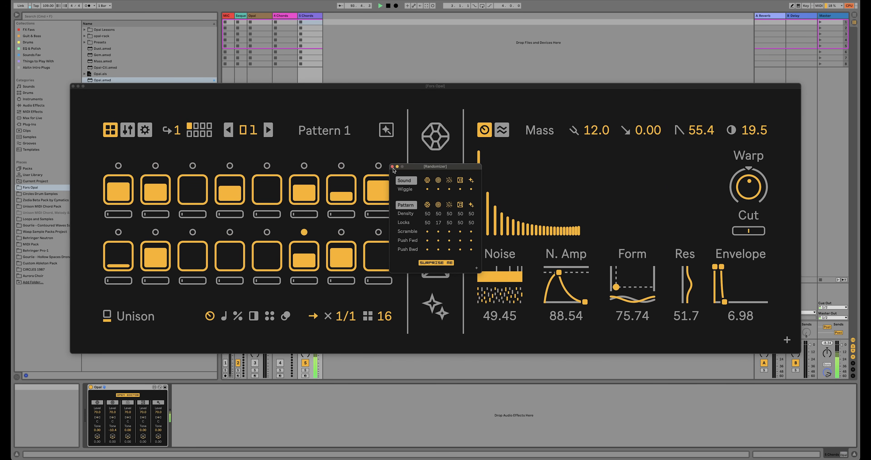
pyautogui.click(724, 302)
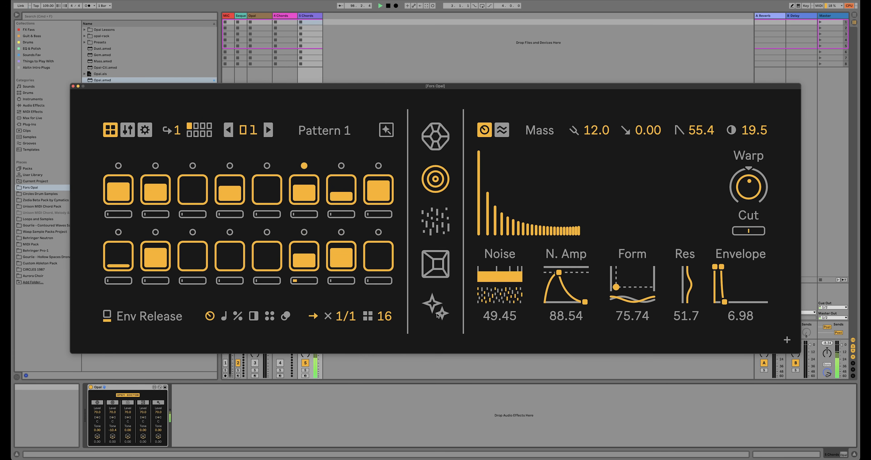
# Send Mass to the Void Reverb at 24.4, and set the reverb's tail to 57.50, input diffusion to 54.25, and late mix to 55.5
pyautogui.click(431, 308)
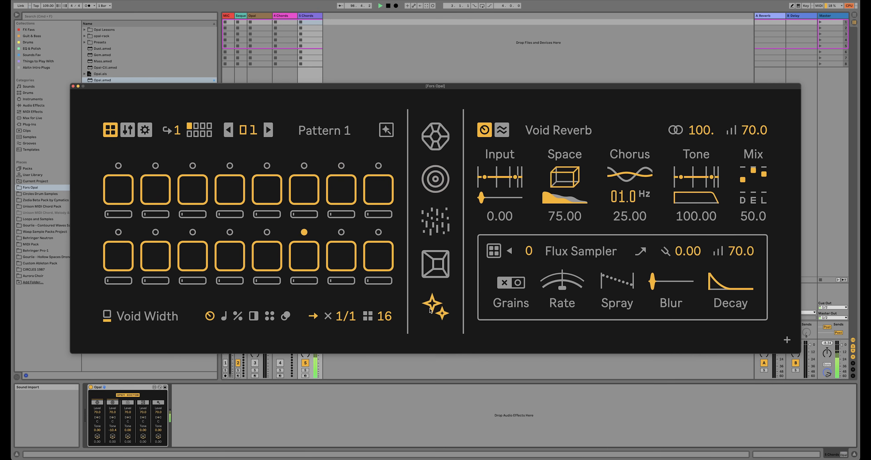
pyautogui.click(113, 441)
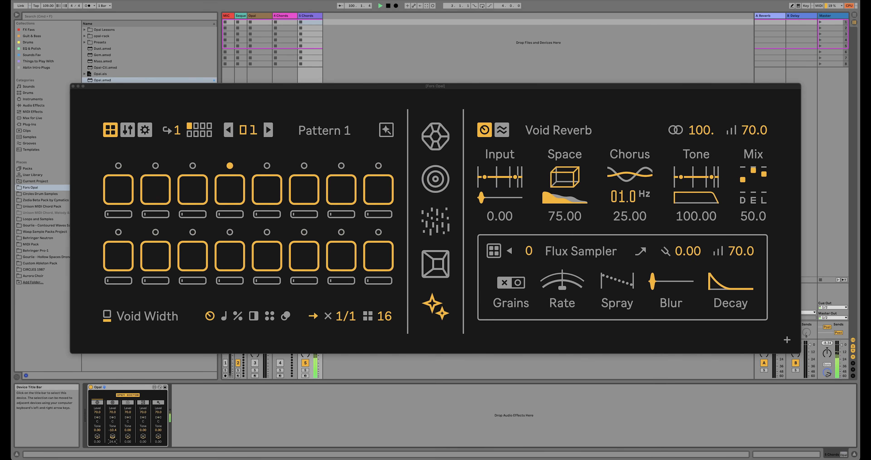
pyautogui.moveTo(563, 198)
pyautogui.mouseDown()
pyautogui.moveTo(493, 198)
pyautogui.moveTo(570, 198)
pyautogui.mouseUp()
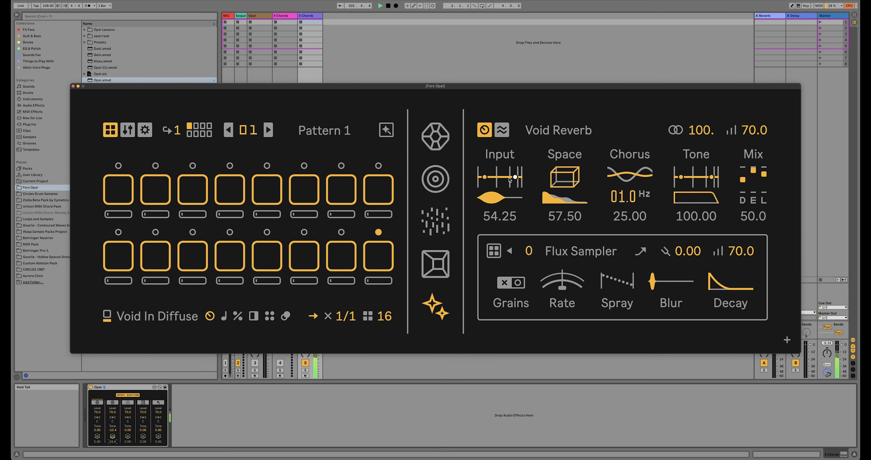
pyautogui.moveTo(515, 177); pyautogui.dragTo(486, 180)
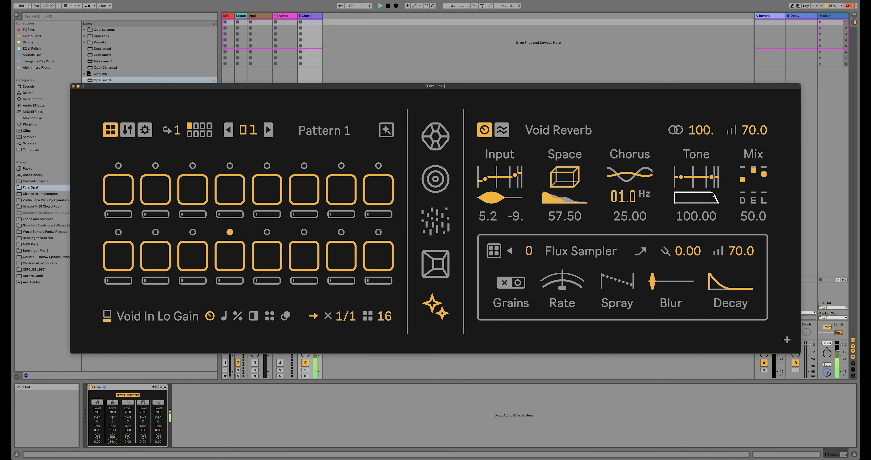
pyautogui.moveTo(764, 173); pyautogui.dragTo(764, 178)
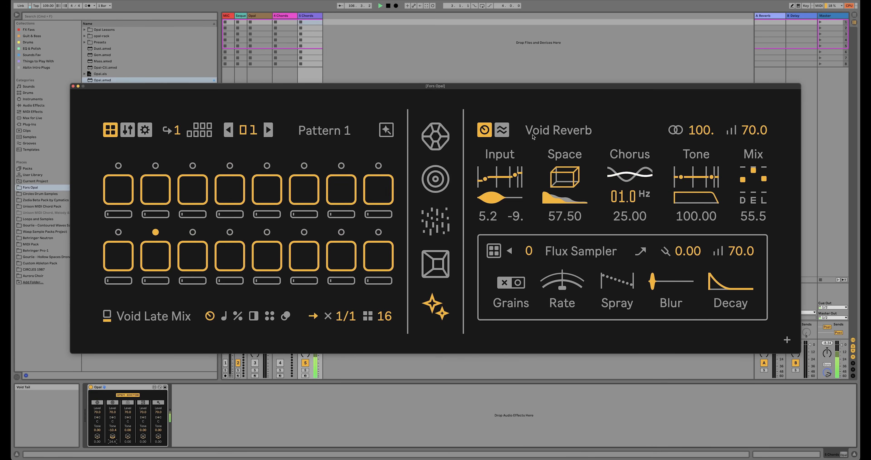
# Add lower-velocity Dust hits on steps 2 and 4, and set the Dust envelope release to 25.50
pyautogui.click(440, 213)
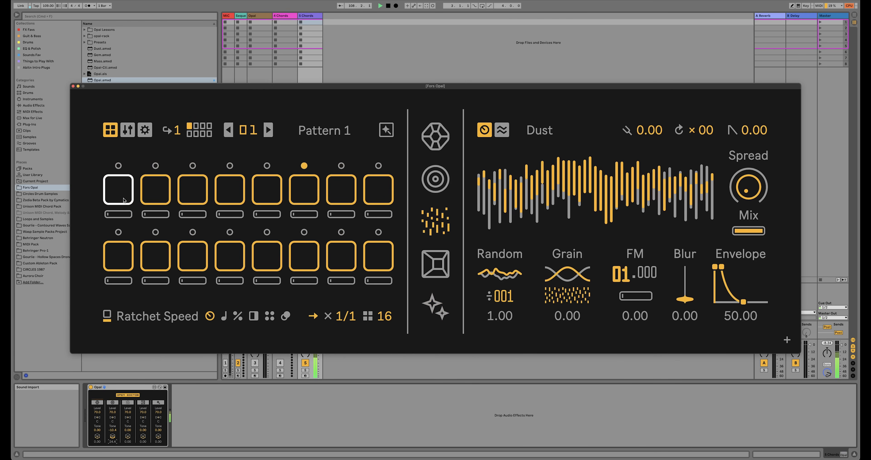
pyautogui.click(160, 189)
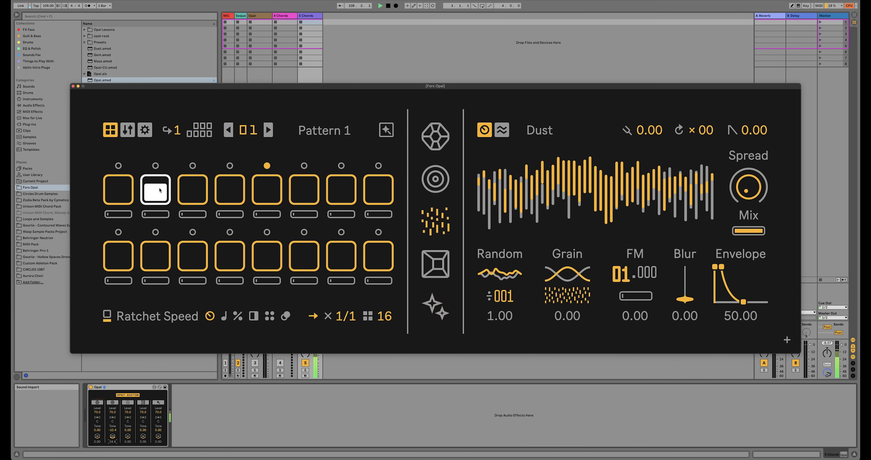
pyautogui.click(239, 194)
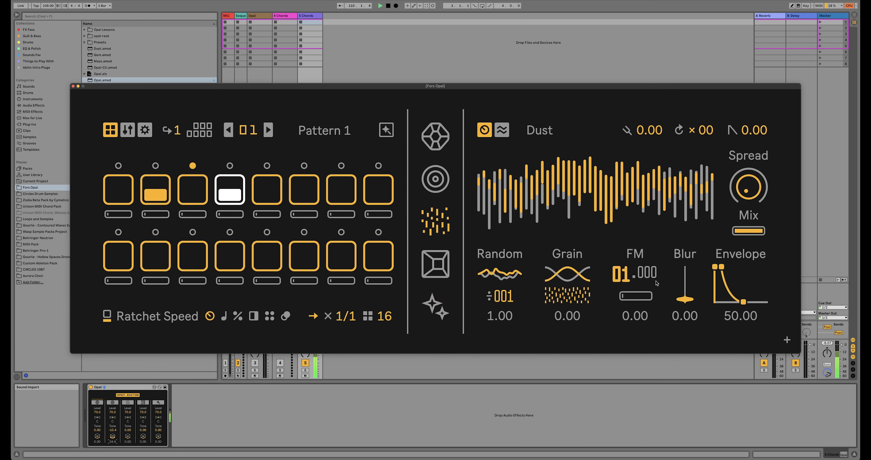
pyautogui.moveTo(743, 301); pyautogui.dragTo(733, 301)
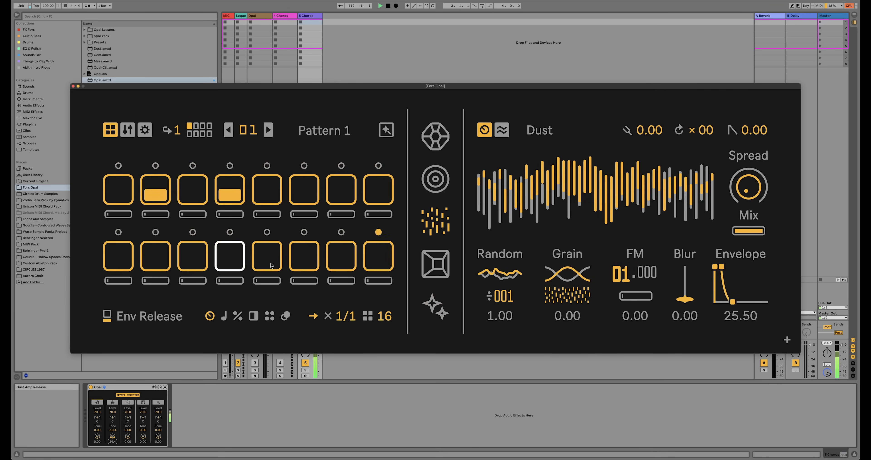
# Add Dust hits on steps 14, 15 and 16, and set step 16's modulo to 2:2
pyautogui.click(318, 255)
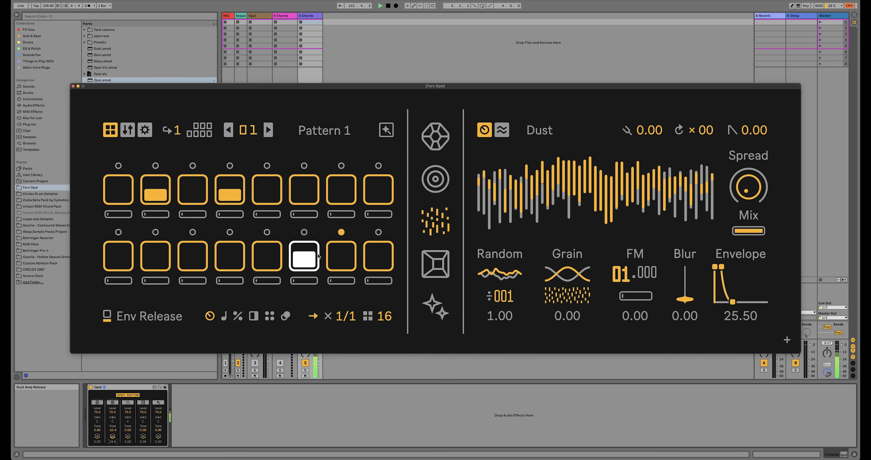
pyautogui.click(351, 257)
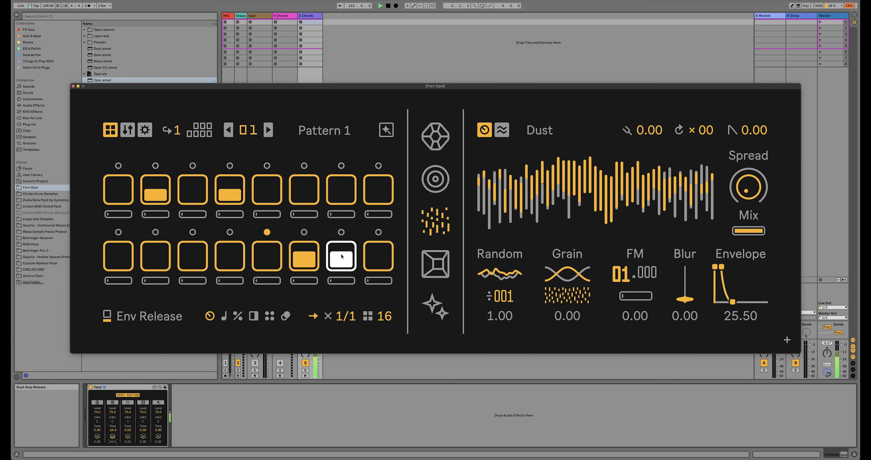
pyautogui.click(379, 258)
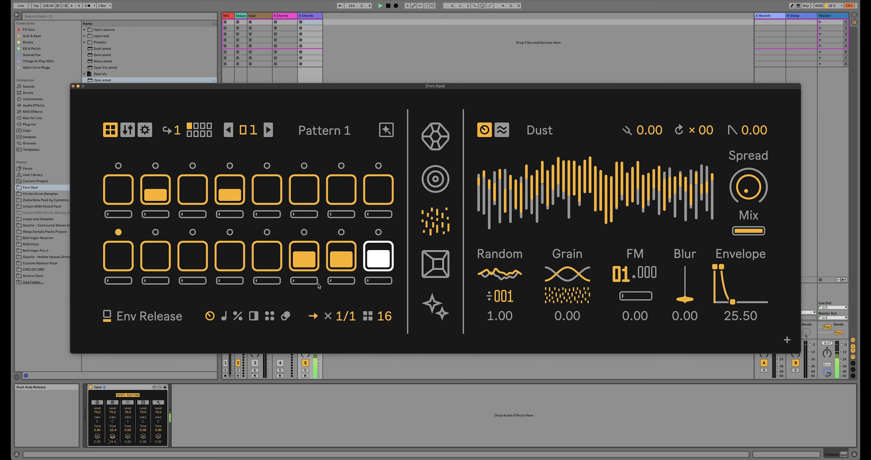
pyautogui.click(270, 316)
pyautogui.click(257, 317)
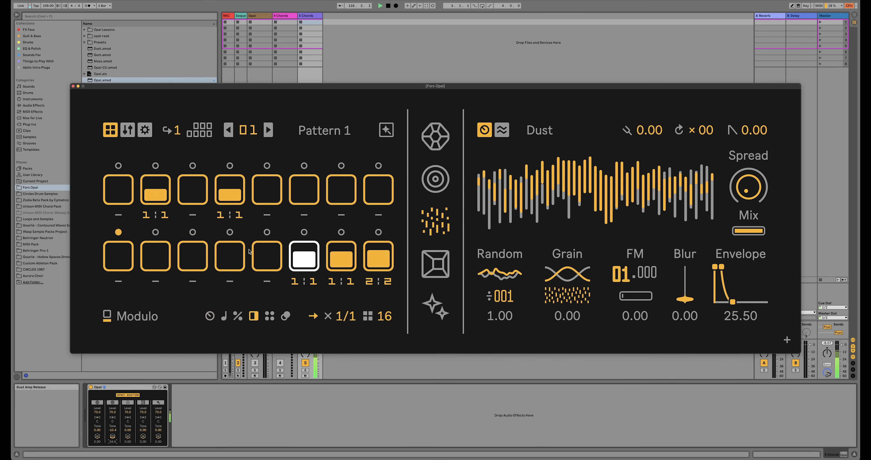
# Add Dust hits on steps 9 and 10 with a ratchet of 2, giving step 9 a low velocity and a 1:2 modulo
pyautogui.click(162, 258)
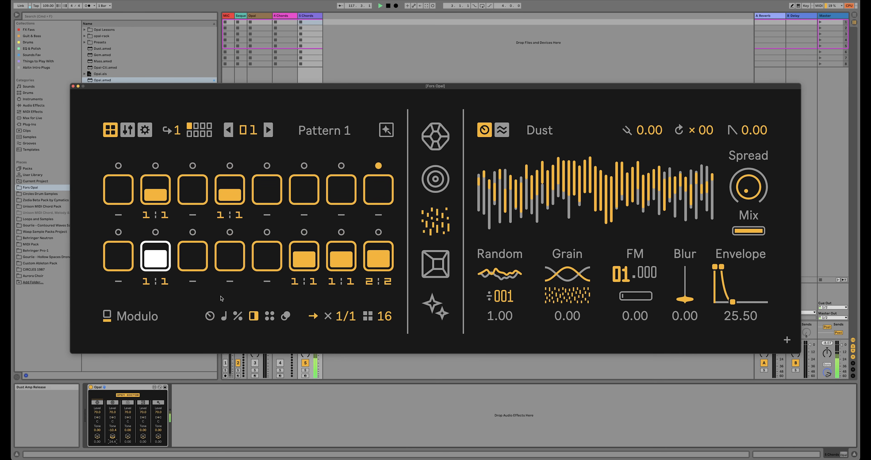
pyautogui.click(270, 316)
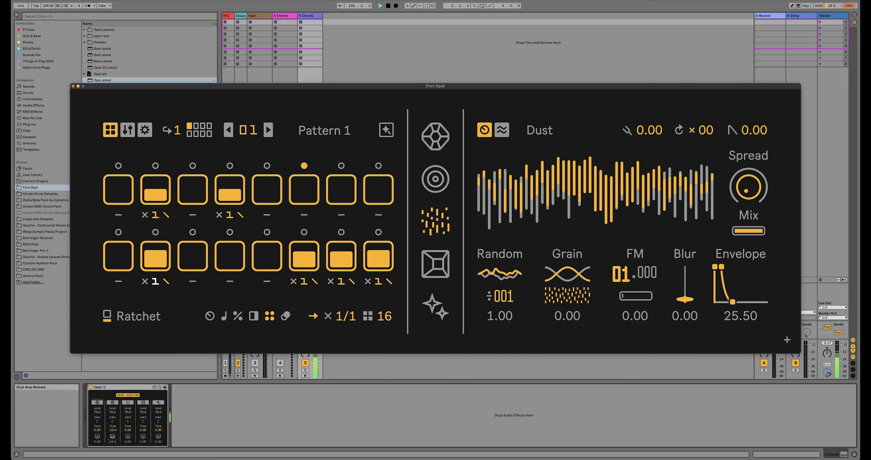
pyautogui.click(120, 263)
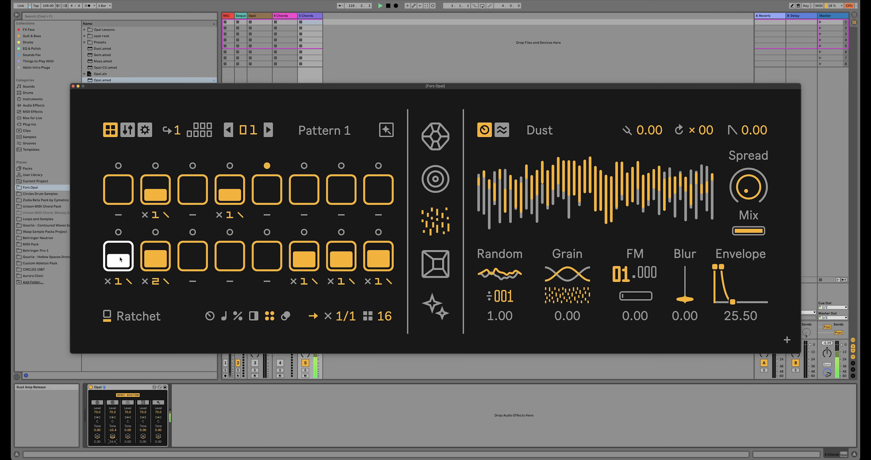
pyautogui.moveTo(121, 263); pyautogui.dragTo(121, 268)
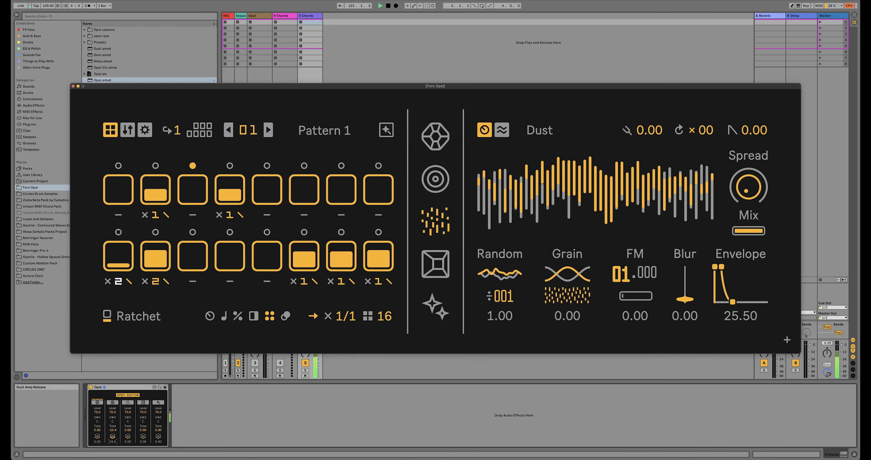
pyautogui.click(254, 317)
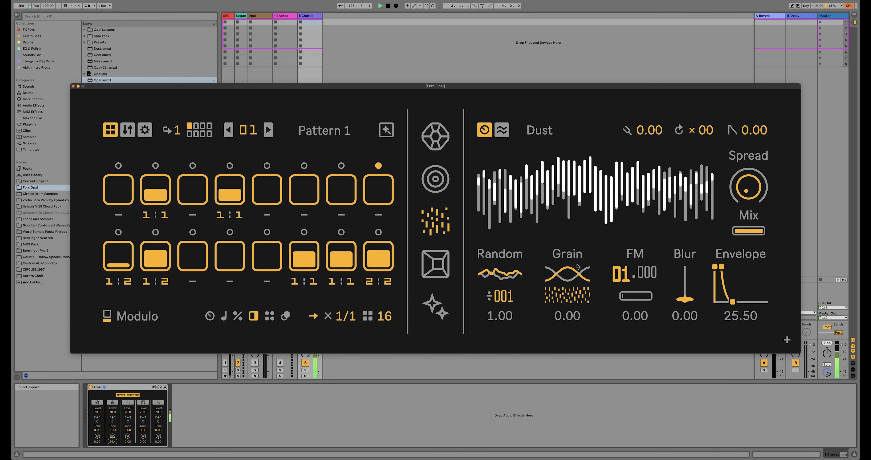
# Set the Dust grain to 54.25, random to 57.65, FM to 08.000 at 49.00 and envelope release to 18.50, and raise the spread
pyautogui.moveTo(568, 274); pyautogui.dragTo(513, 209)
pyautogui.moveTo(734, 197); pyautogui.dragTo(735, 182)
pyautogui.moveTo(732, 302); pyautogui.dragTo(730, 302)
pyautogui.moveTo(568, 274); pyautogui.dragTo(568, 252)
pyautogui.moveTo(490, 269)
pyautogui.mouseDown()
pyautogui.moveTo(497, 309)
pyautogui.moveTo(501, 276)
pyautogui.mouseUp()
pyautogui.moveTo(622, 274); pyautogui.dragTo(621, 260)
pyautogui.moveTo(636, 296); pyautogui.dragTo(636, 286)
# Try the Dust pitch and retrigger settings, set the envelope release to 16.75 and random to 19.50, and reduce the spread
pyautogui.click(223, 316)
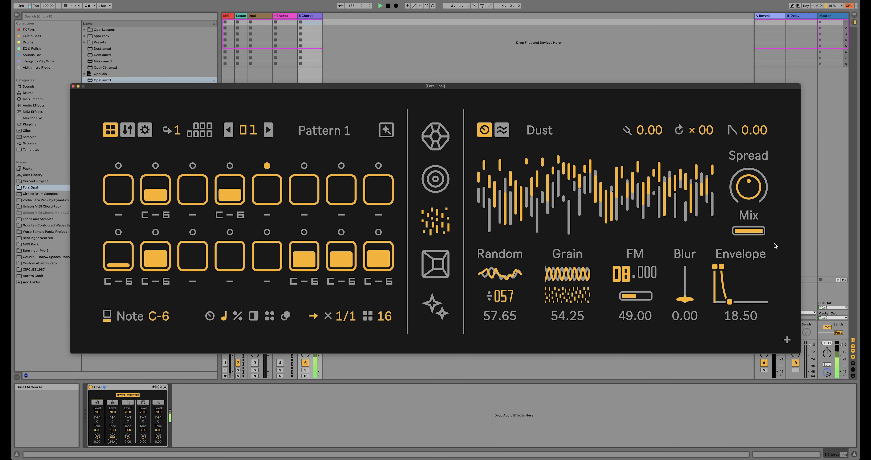
pyautogui.moveTo(729, 300); pyautogui.dragTo(729, 303)
pyautogui.moveTo(649, 130); pyautogui.dragTo(702, 133)
pyautogui.moveTo(749, 187); pyautogui.dragTo(749, 201)
pyautogui.moveTo(500, 273); pyautogui.dragTo(500, 298)
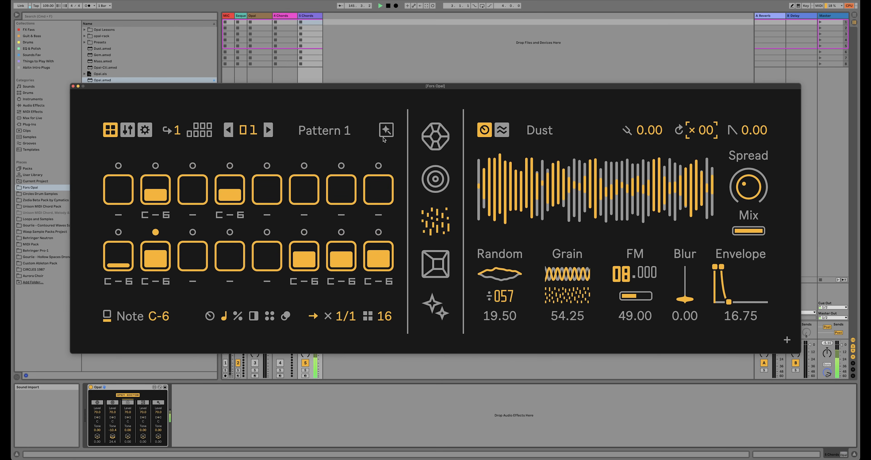
# Randomize the Dust sound twice with the randomizer
pyautogui.click(386, 131)
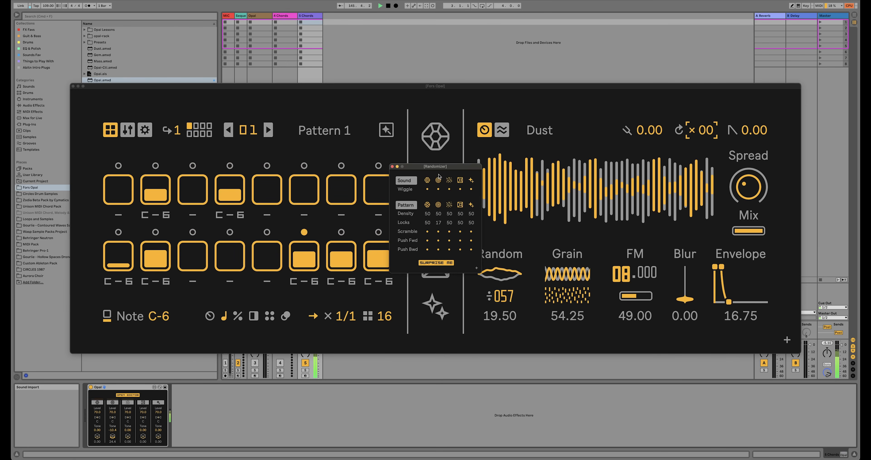
pyautogui.click(450, 180)
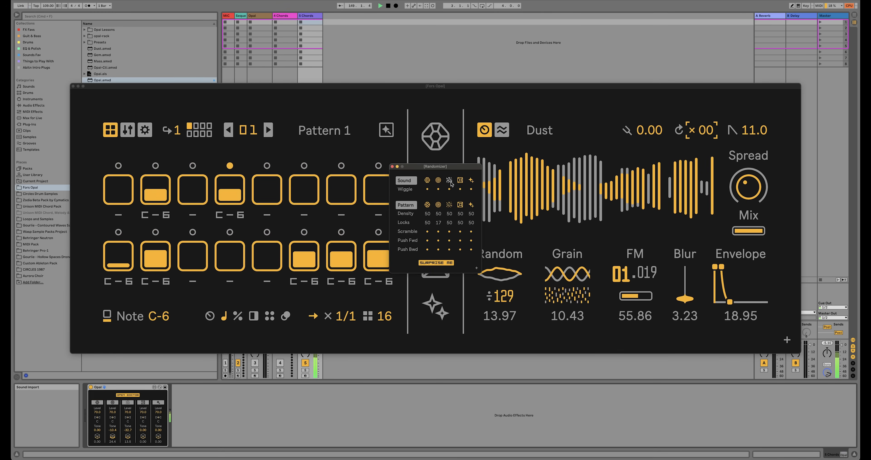
pyautogui.click(451, 182)
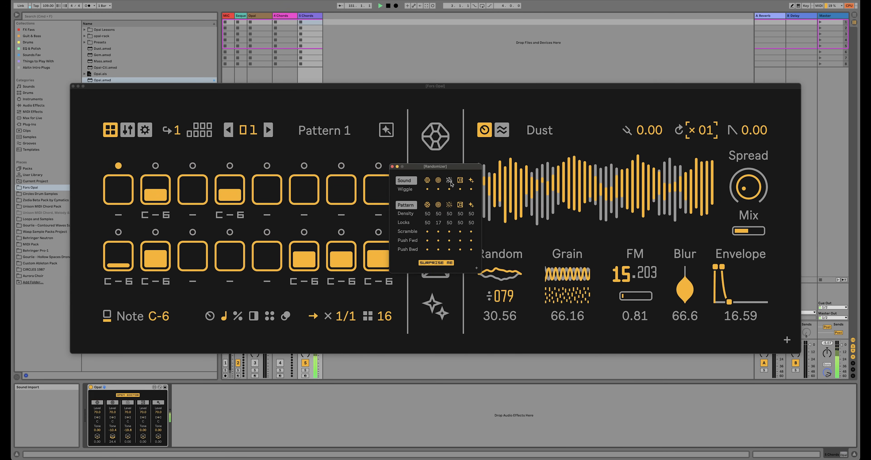
pyautogui.click(393, 166)
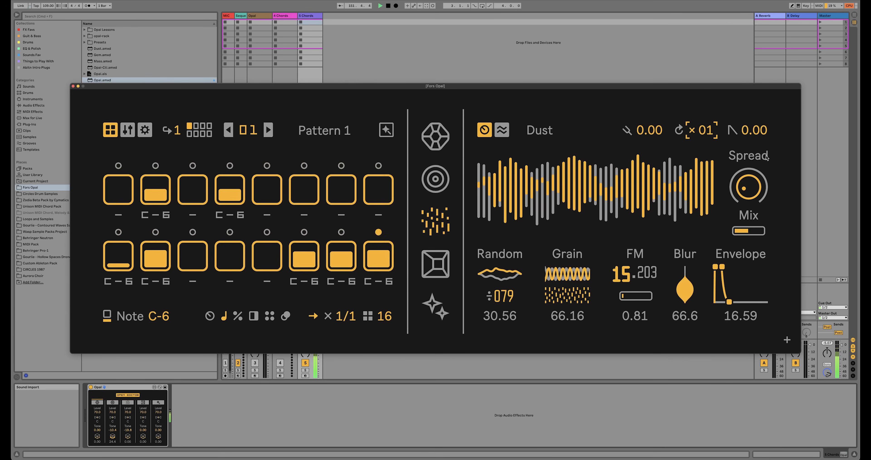
# Set the Dust retrigger to 00, blur to 85.8 and envelope release to 11.34, and show the envelope release lane
pyautogui.moveTo(707, 131); pyautogui.dragTo(709, 139)
pyautogui.moveTo(730, 302); pyautogui.dragTo(685, 282)
pyautogui.click(209, 315)
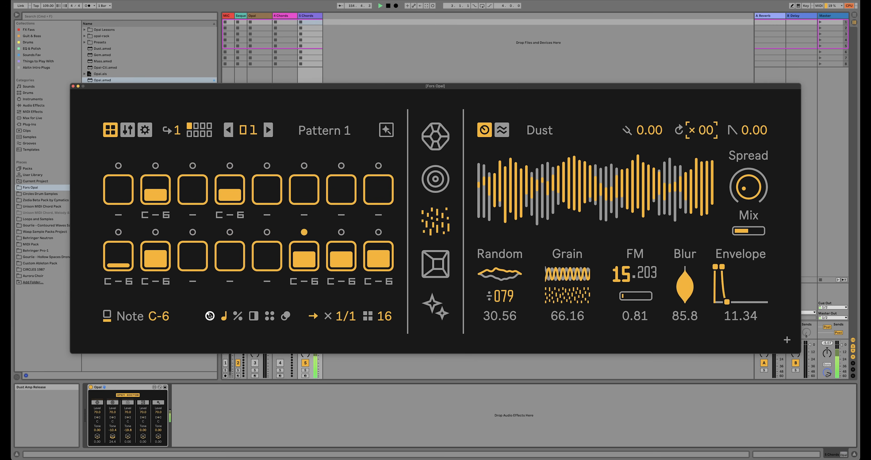
pyautogui.click(727, 302)
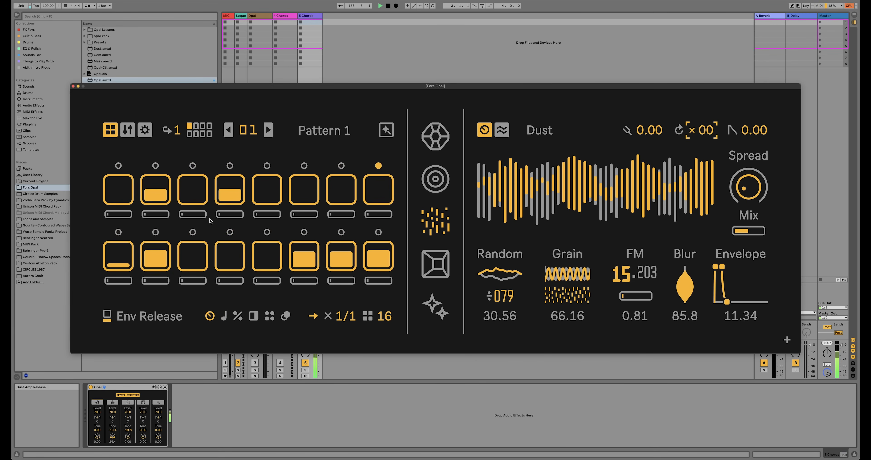
# Try a release lock on Dust step 4, and set the note on step 14 to C-7
pyautogui.moveTo(224, 215); pyautogui.dragTo(224, 209)
pyautogui.click(224, 315)
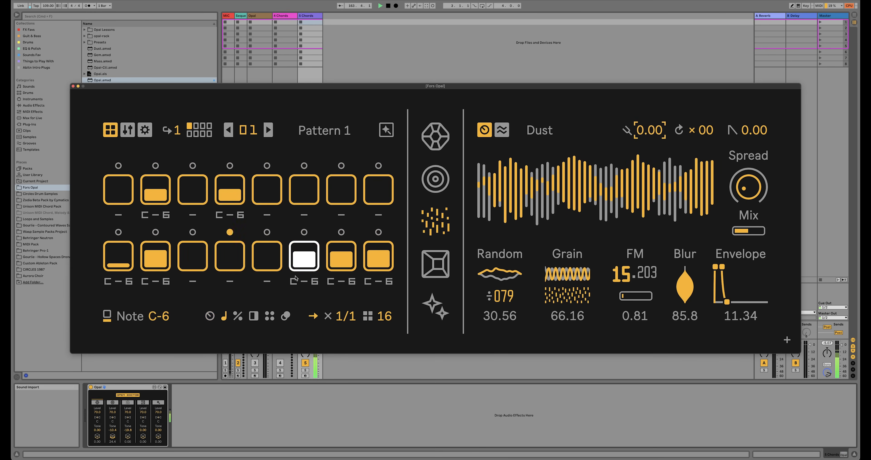
pyautogui.moveTo(307, 284); pyautogui.dragTo(306, 266)
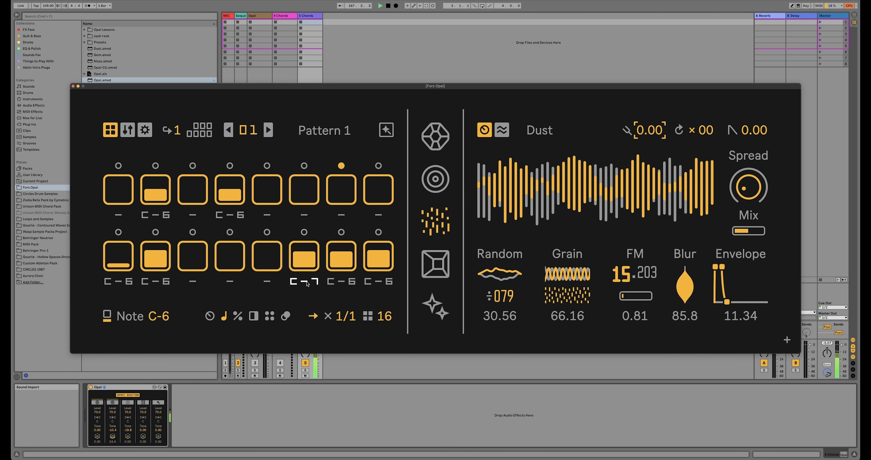
# Show the Void Reverb voice, select slice 6 in its Flux Sampler, and turn the grains on
pyautogui.click(435, 306)
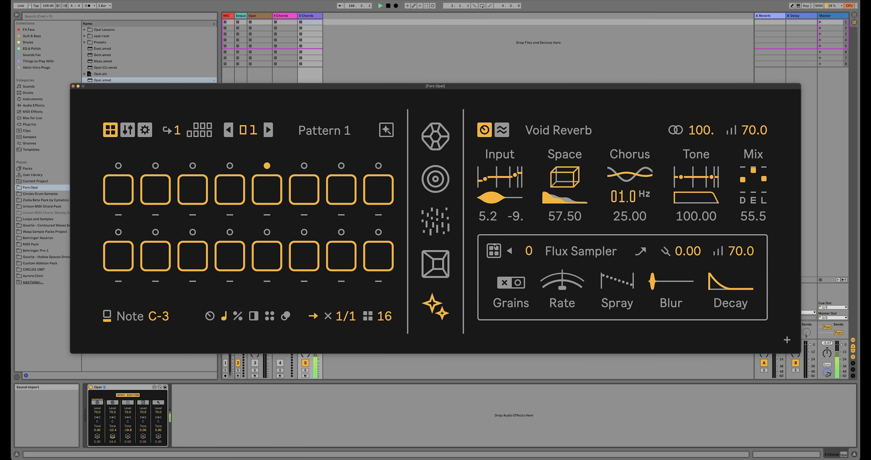
pyautogui.moveTo(532, 252); pyautogui.dragTo(532, 249)
pyautogui.click(518, 283)
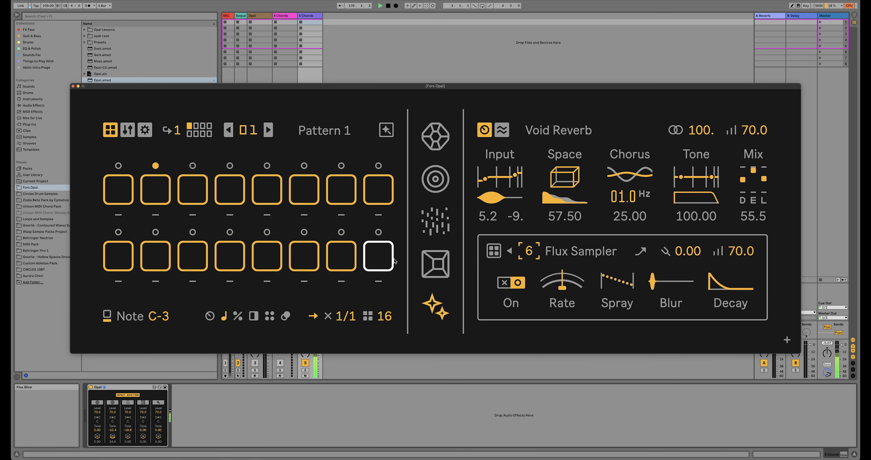
# Randomize the pattern of the Flux Sampler voice
pyautogui.click(386, 130)
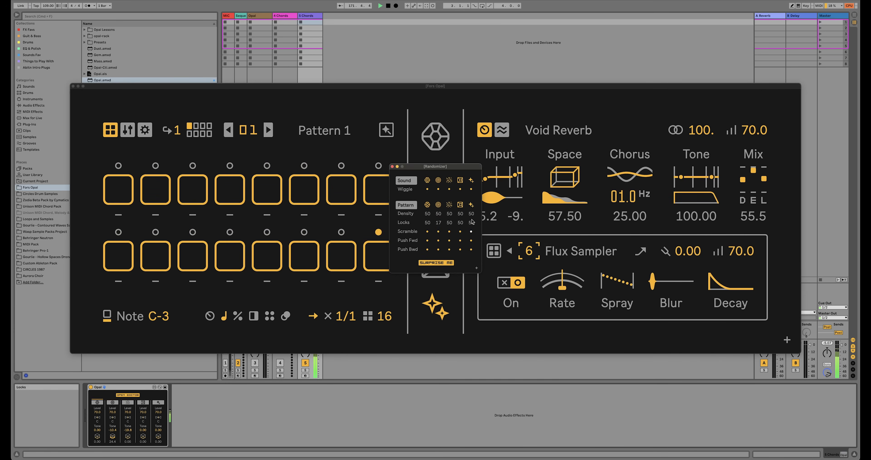
pyautogui.click(471, 205)
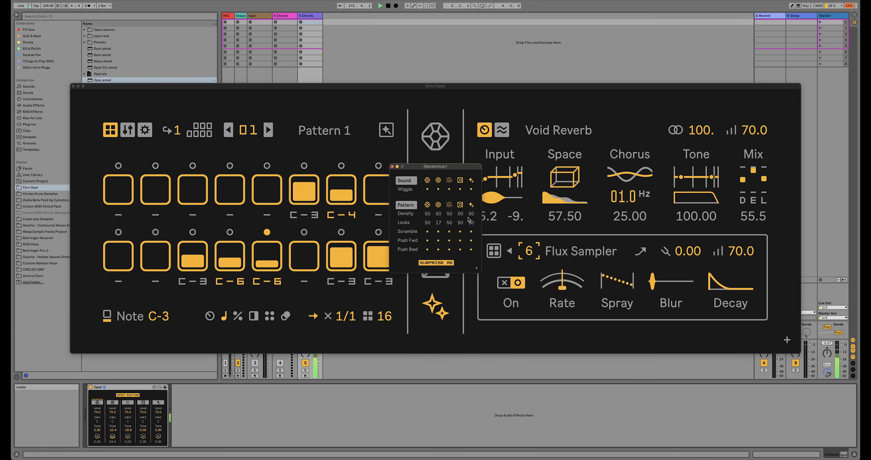
pyautogui.click(387, 196)
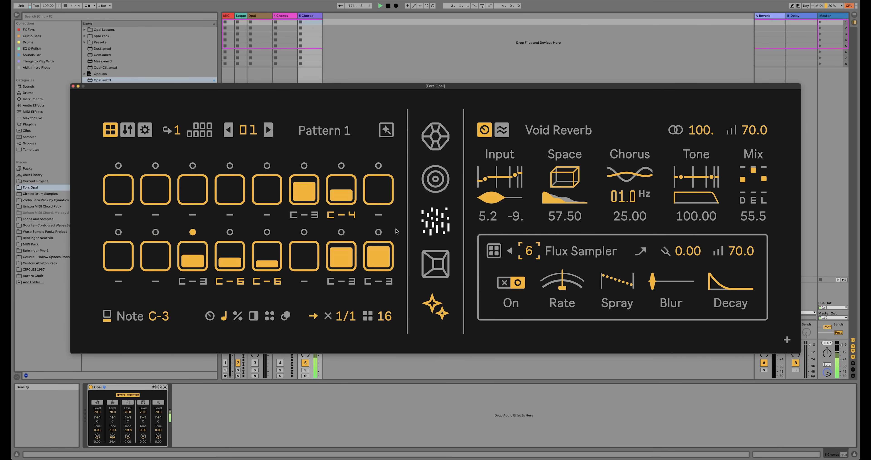
# Push the Flux Sampler pattern backward by three steps with the randomizer
pyautogui.click(389, 132)
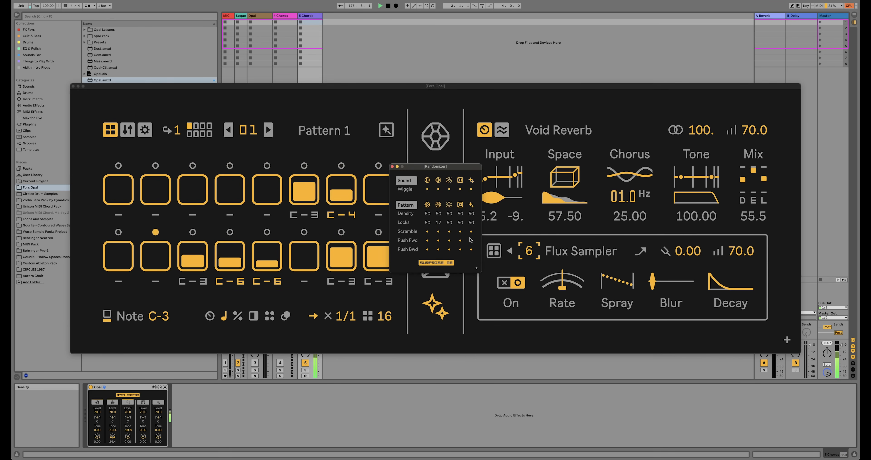
pyautogui.click(471, 250)
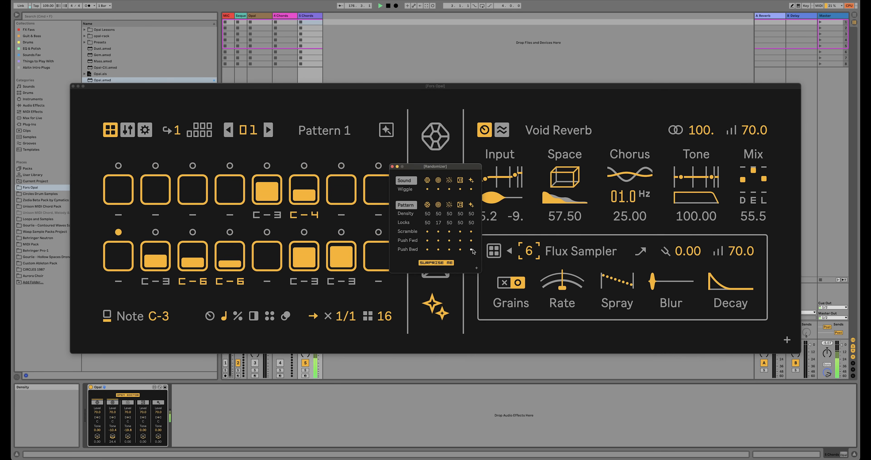
pyautogui.click(471, 249)
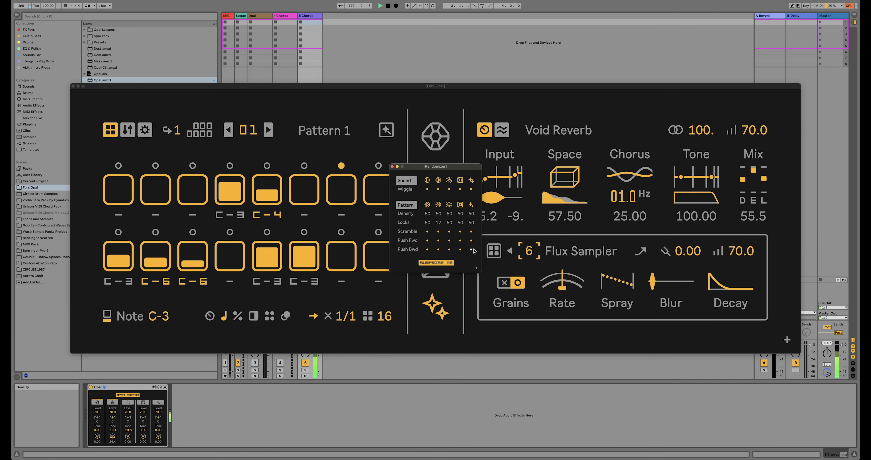
pyautogui.click(472, 250)
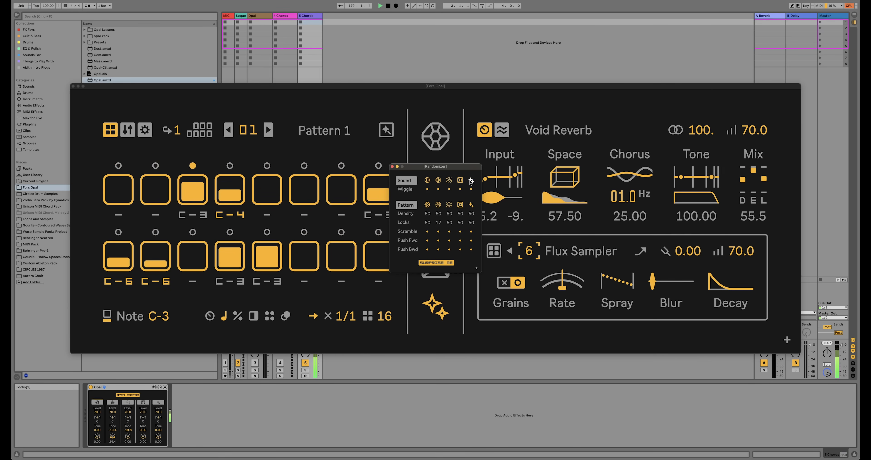
pyautogui.click(397, 168)
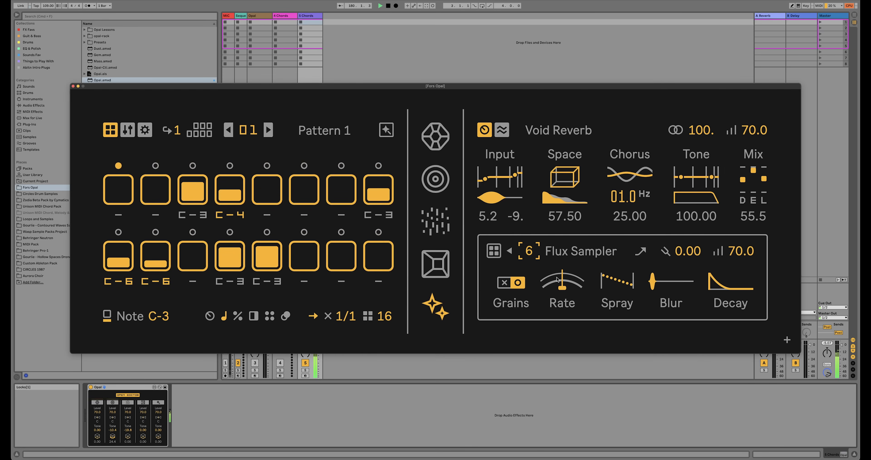
# Raise the Flux Sampler's rate, spray and blur, set its decay to 22.00, and select slice 8
pyautogui.moveTo(562, 281)
pyautogui.mouseDown()
pyautogui.moveTo(562, 270)
pyautogui.moveTo(562, 281)
pyautogui.mouseUp()
pyautogui.moveTo(618, 281); pyautogui.dragTo(617, 245)
pyautogui.moveTo(662, 272); pyautogui.dragTo(662, 232)
pyautogui.moveTo(718, 287); pyautogui.dragTo(717, 314)
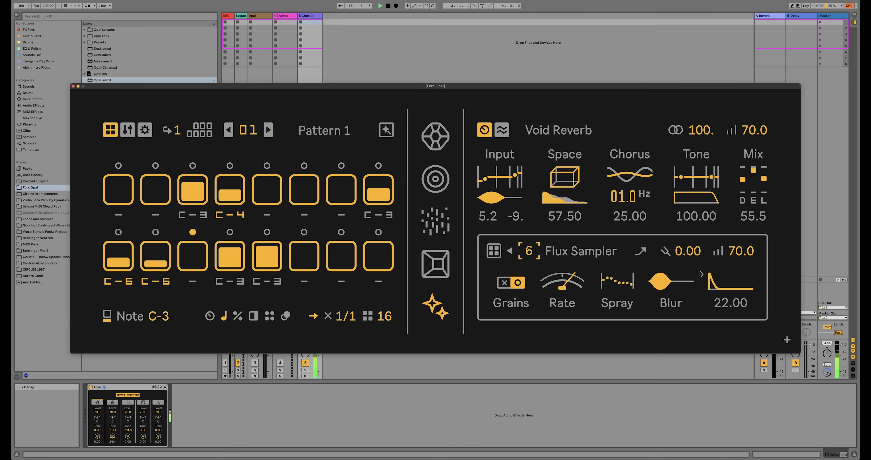
pyautogui.moveTo(531, 251); pyautogui.dragTo(531, 244)
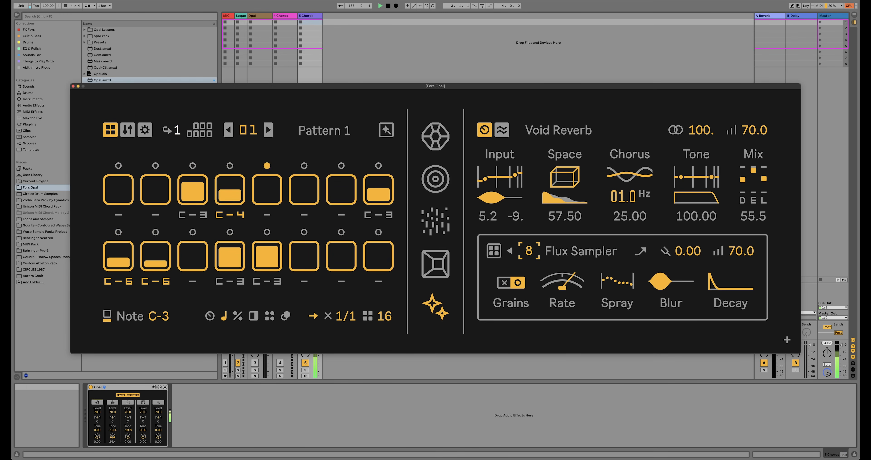
# Extend the Flux Sampler pattern to two pages, add hits on steps 2, 5 and 13 of page 2, and return to page 1
pyautogui.click(196, 127)
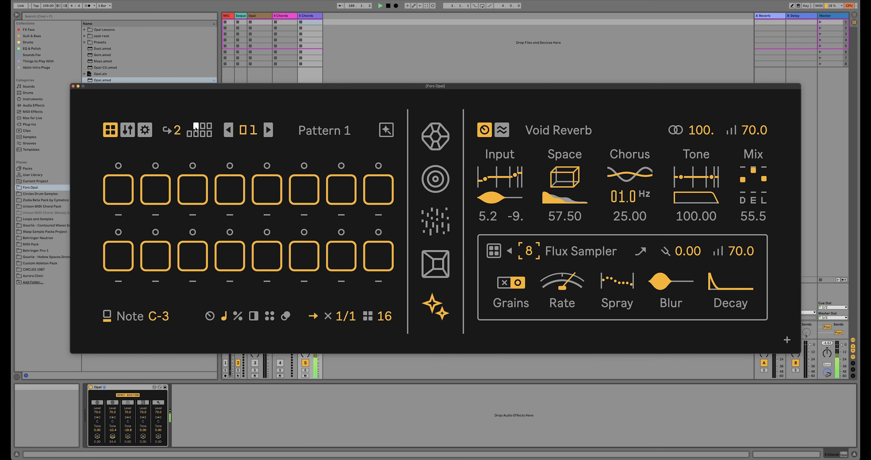
pyautogui.click(157, 189)
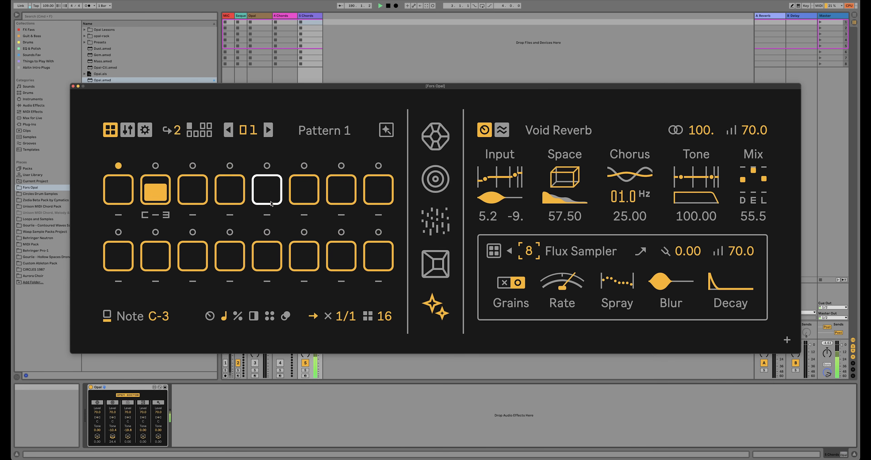
pyautogui.click(273, 192)
pyautogui.click(264, 256)
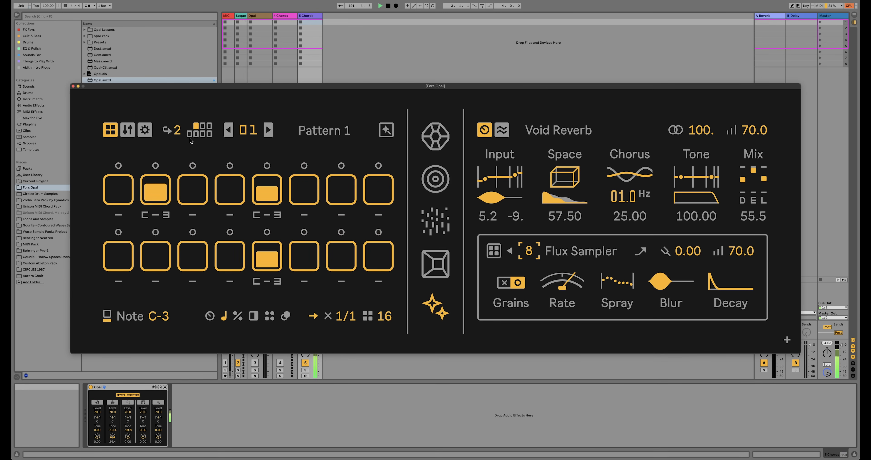
pyautogui.click(189, 127)
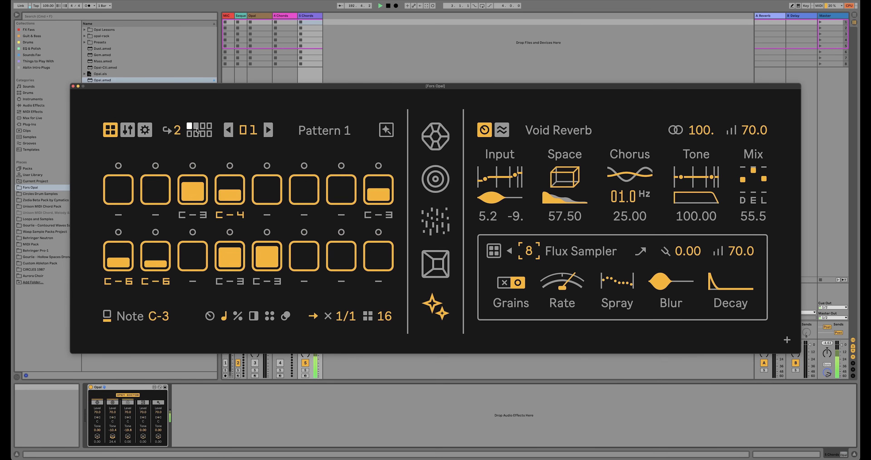
# Select the Gem voice, copy pattern 01 and paste the clone into pattern slot 02
pyautogui.click(435, 142)
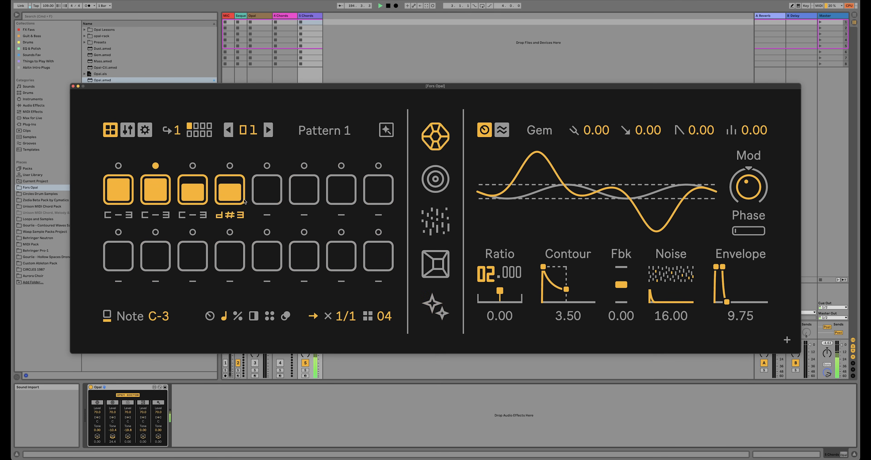
pyautogui.click(145, 129)
pyautogui.click(140, 259)
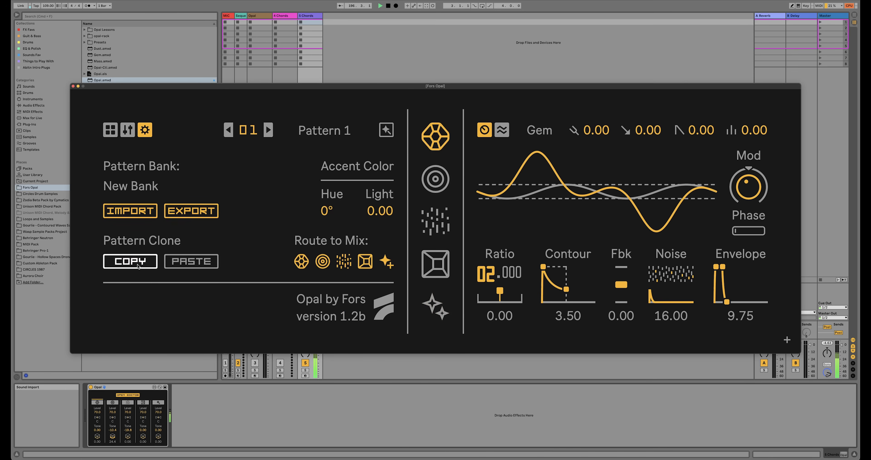
pyautogui.click(268, 130)
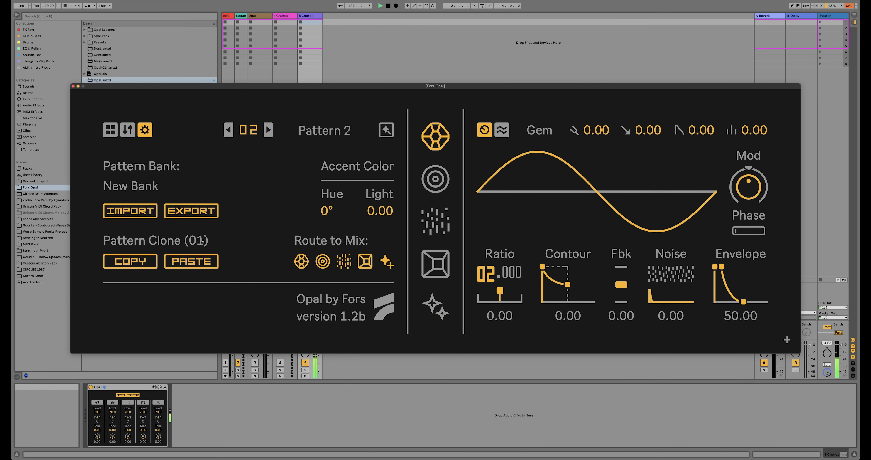
pyautogui.click(192, 261)
# In pattern 02, lower the Gem voice's base note to A#2 and set its fourth step to C-3
pyautogui.click(108, 135)
pyautogui.moveTo(166, 314); pyautogui.dragTo(166, 320)
pyautogui.moveTo(223, 218); pyautogui.dragTo(223, 223)
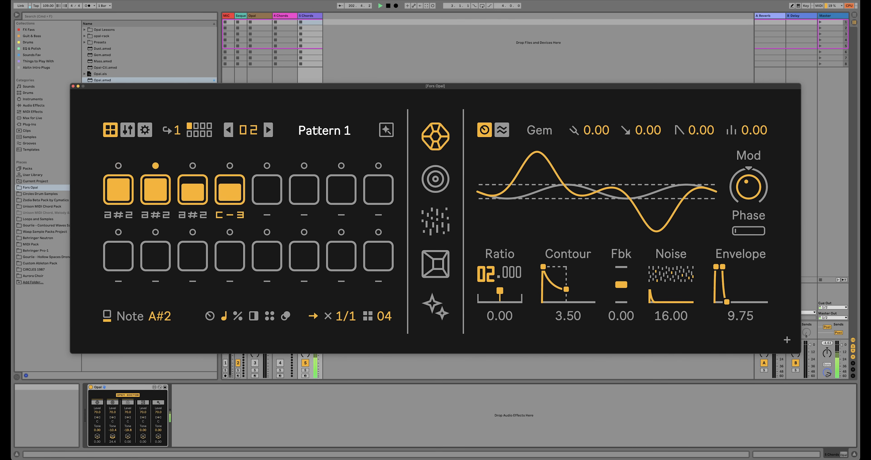
# Play pattern 01 again, view its Flux Sampler and Gem voices, and switch back to pattern 02
pyautogui.click(228, 131)
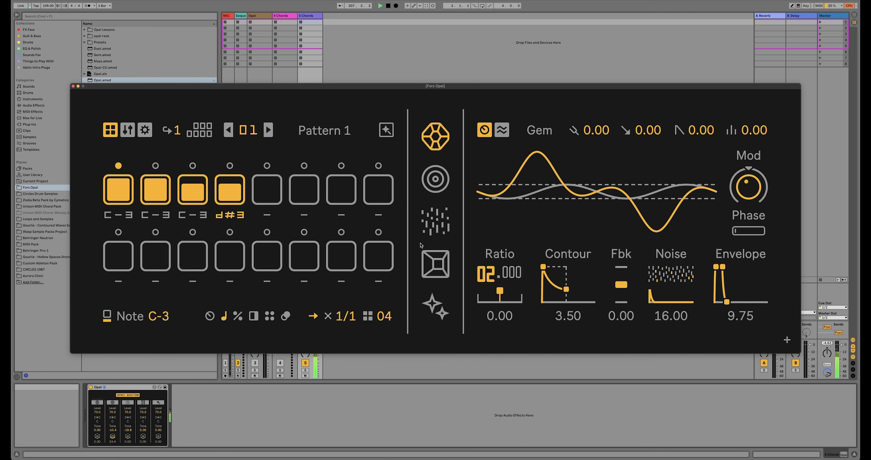
pyautogui.click(437, 300)
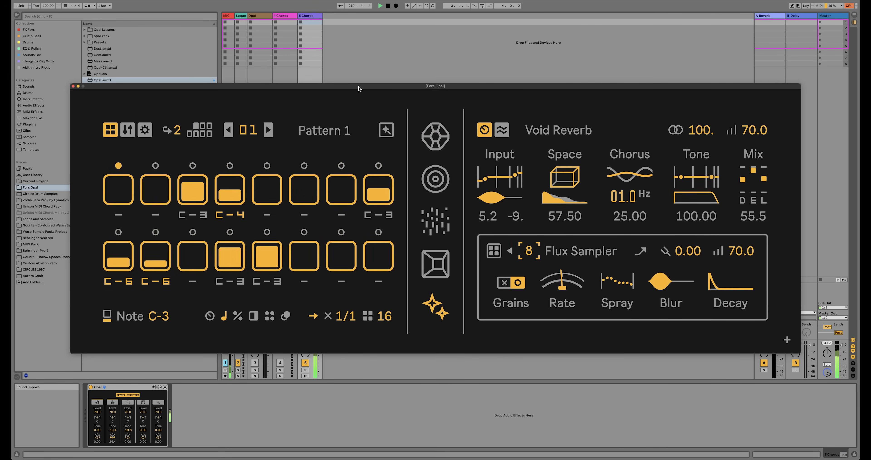
pyautogui.click(439, 144)
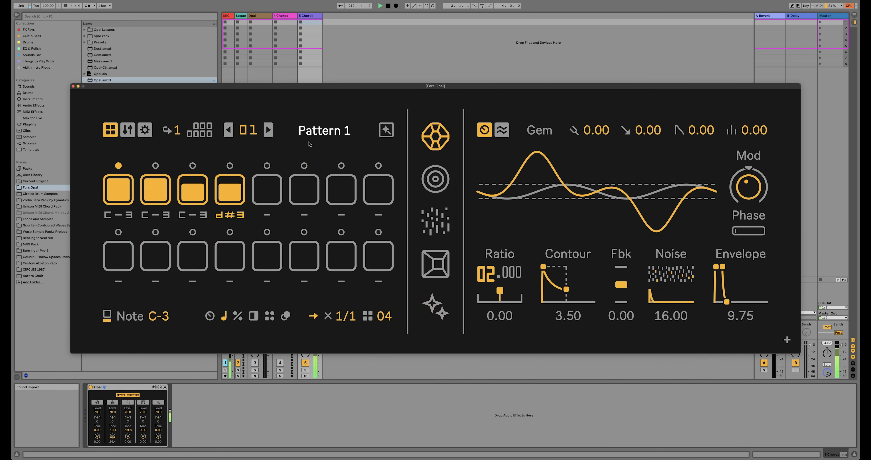
pyautogui.click(268, 133)
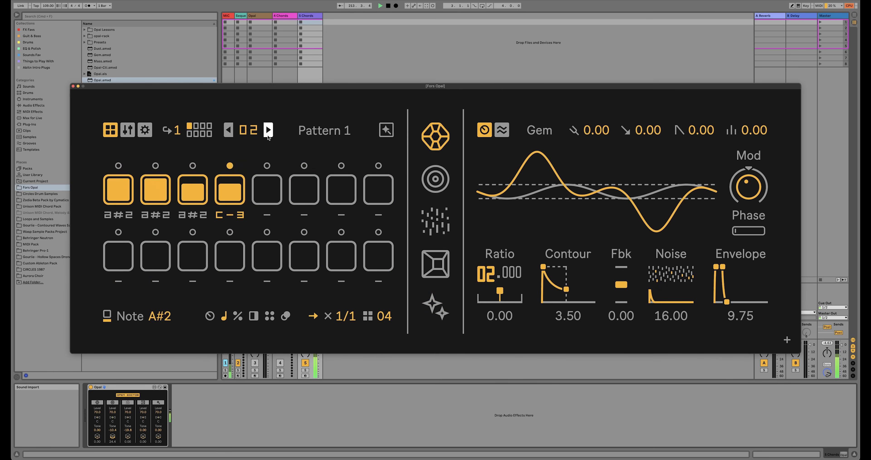